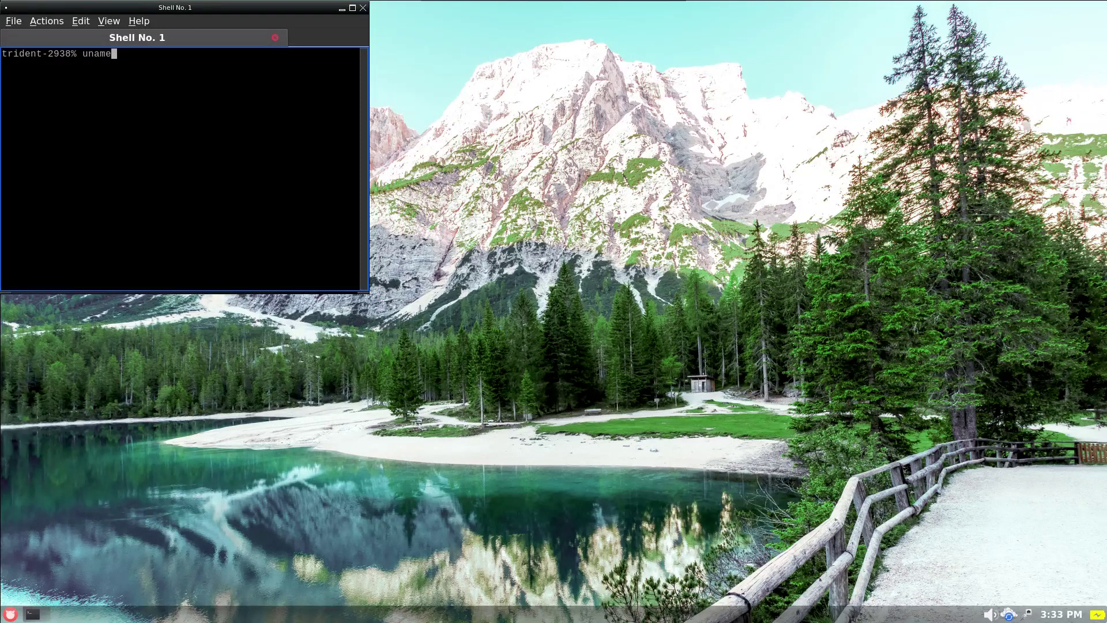
Check the kernel release with uname -r, highlight the returned version, and exit the terminal
{"action": "type", "text": "r"}
{"action": "key", "text": "Return"}
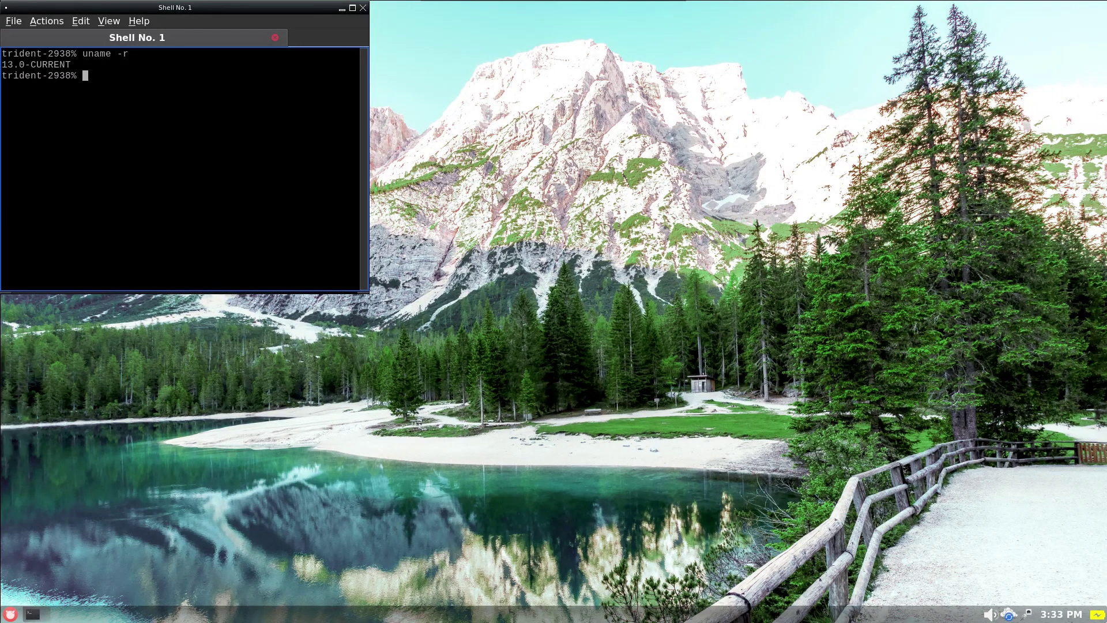
{"action": "left_click_drag", "start_coordinate": [88, 67], "coordinate": [1, 66]}
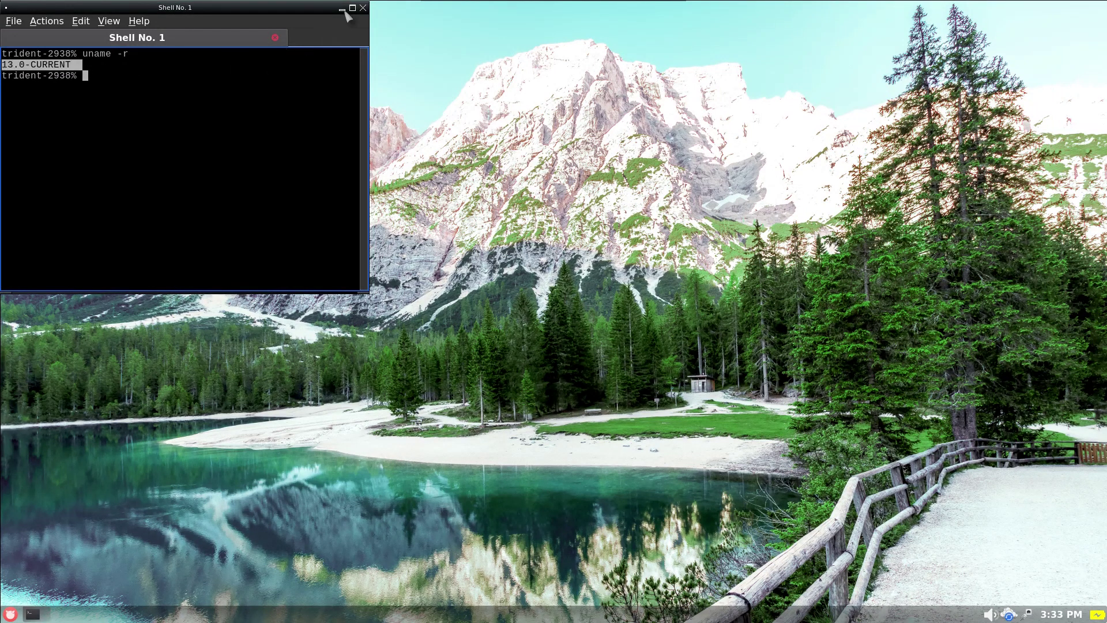
{"action": "left_click", "coordinate": [363, 8]}
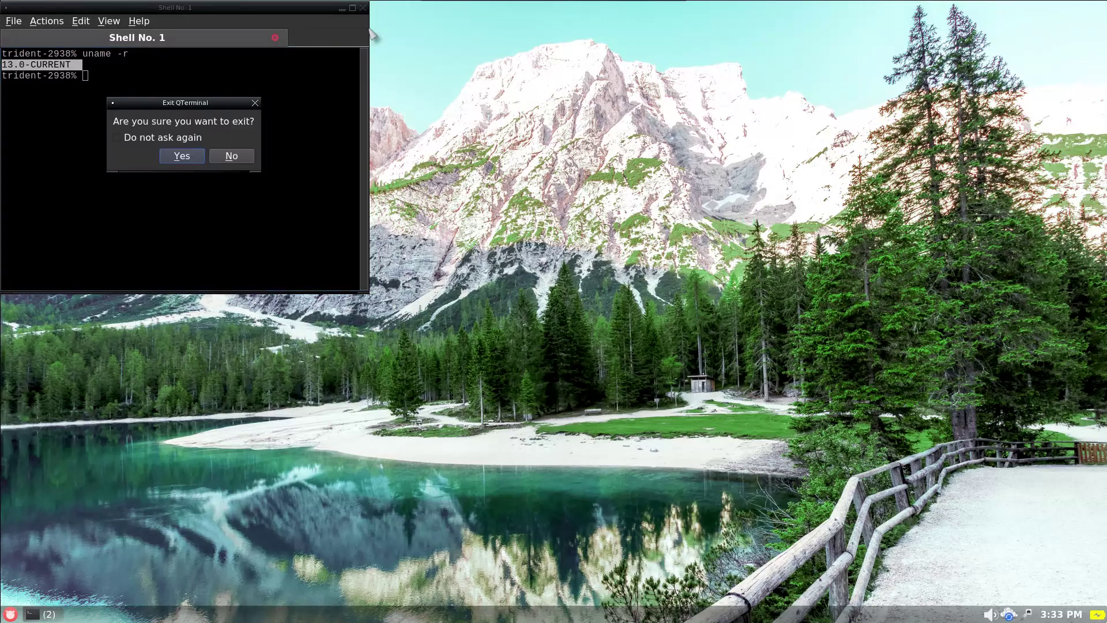
{"action": "left_click", "coordinate": [183, 158]}
Open the file manager maximized and browse to the Desktop folder inside the home directory
{"action": "right_click", "coordinate": [527, 192]}
{"action": "left_click", "coordinate": [536, 227]}
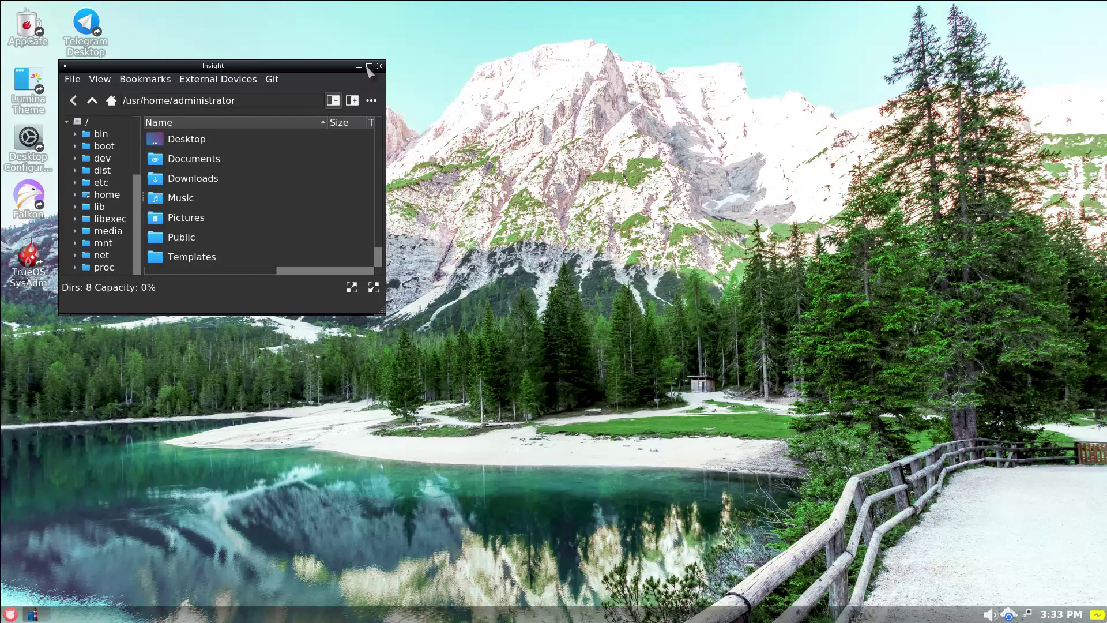
{"action": "left_click", "coordinate": [369, 66]}
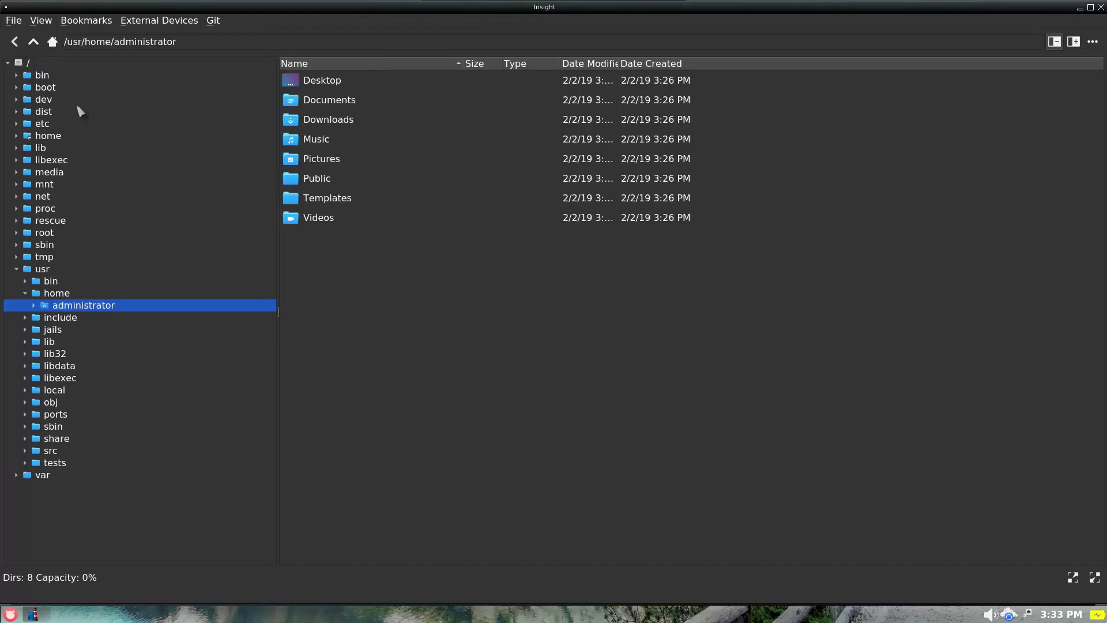
{"action": "left_click", "coordinate": [33, 306]}
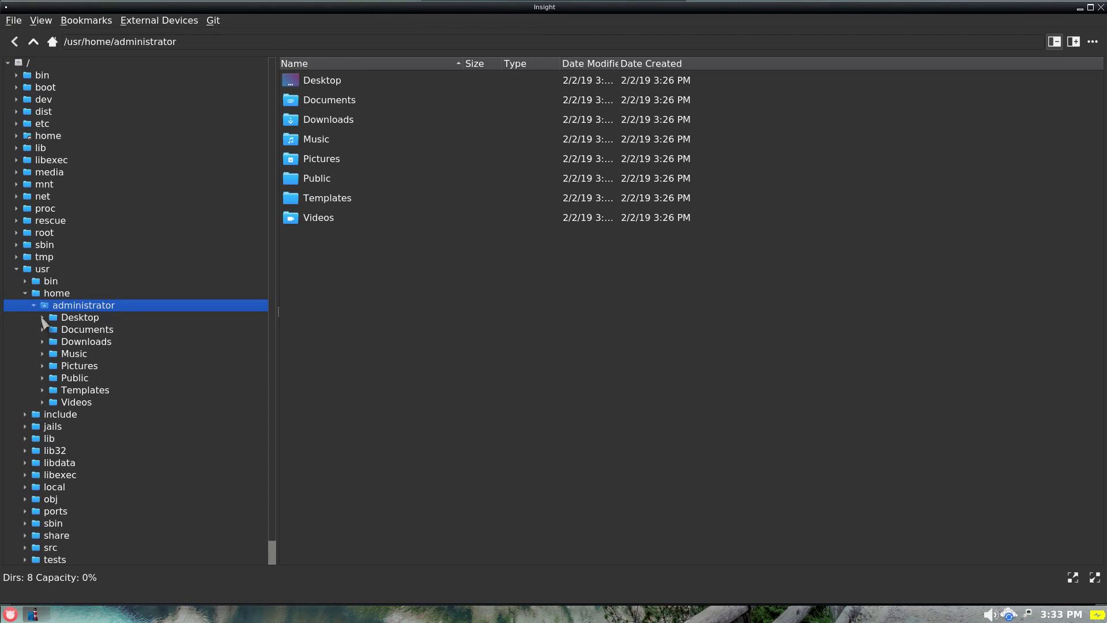
{"action": "left_click", "coordinate": [52, 320]}
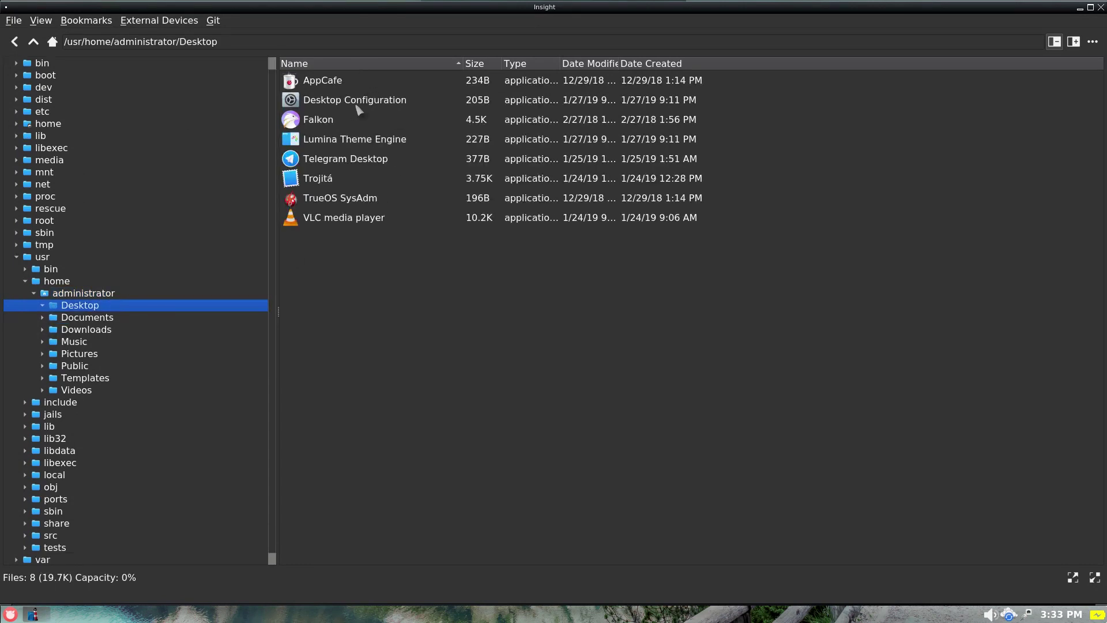
Switch the file list to the Basic List view mode and add a second file column
{"action": "left_click", "coordinate": [218, 23]}
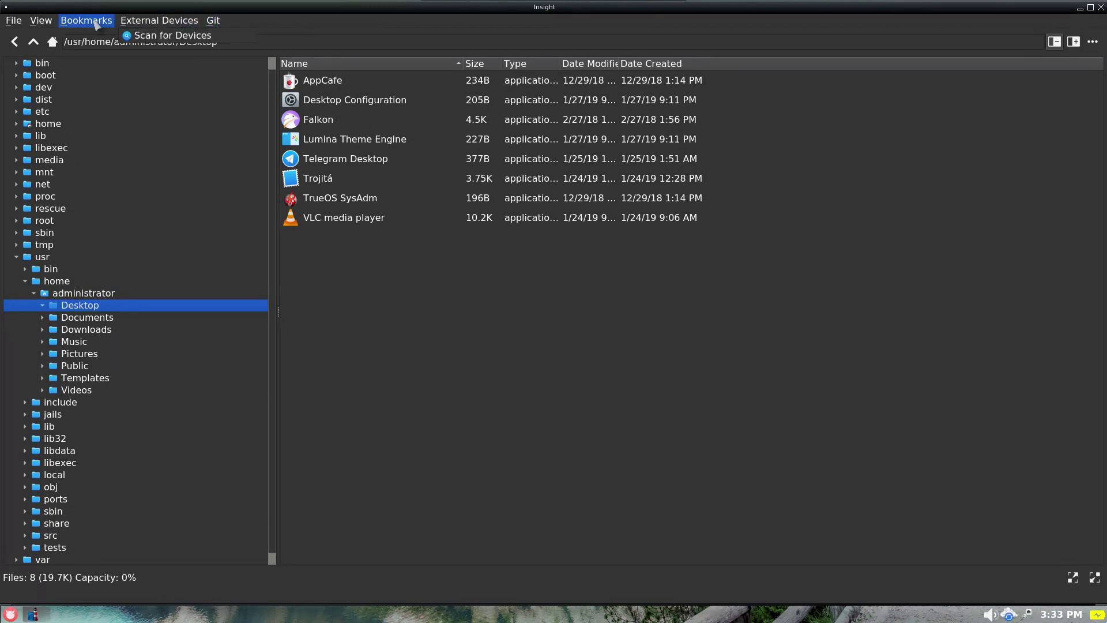
{"action": "mouse_move", "coordinate": [45, 23]}
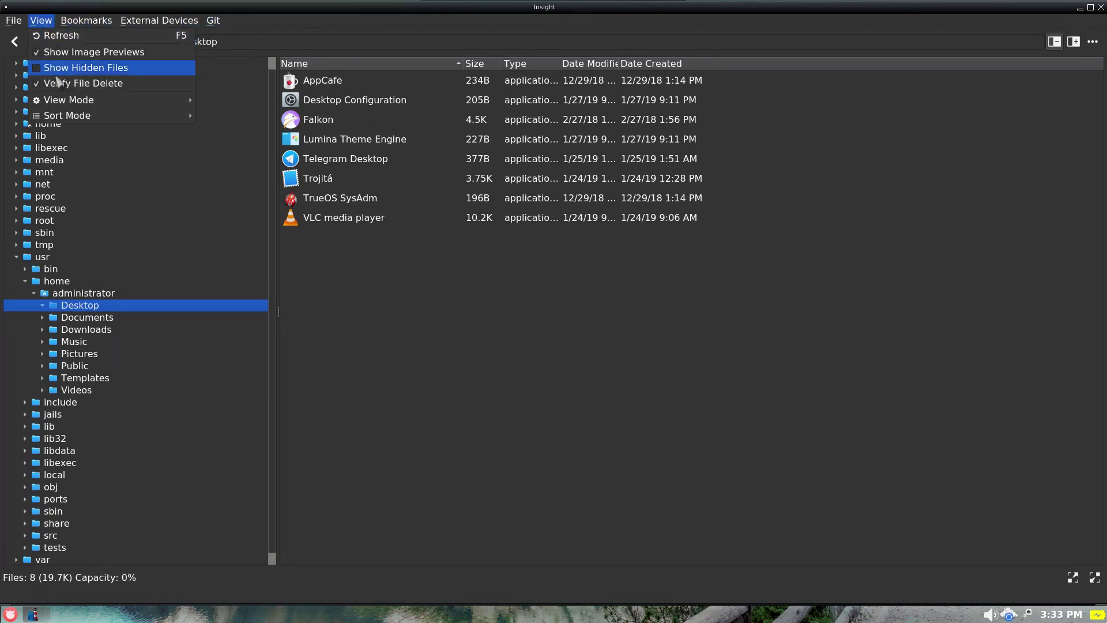
{"action": "mouse_move", "coordinate": [79, 103]}
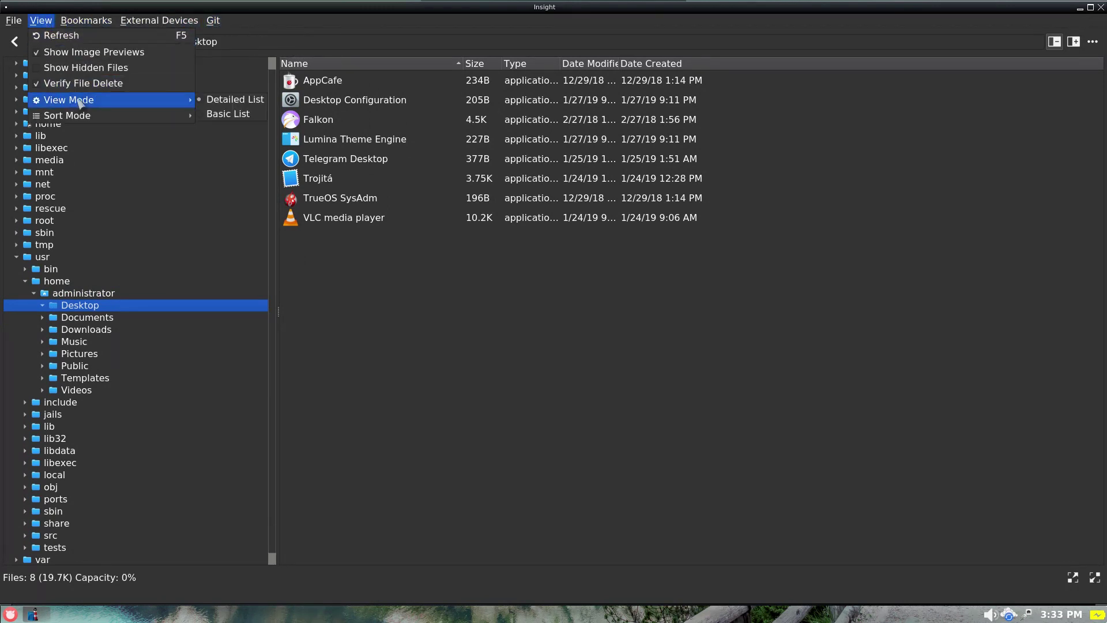
{"action": "left_click", "coordinate": [213, 115]}
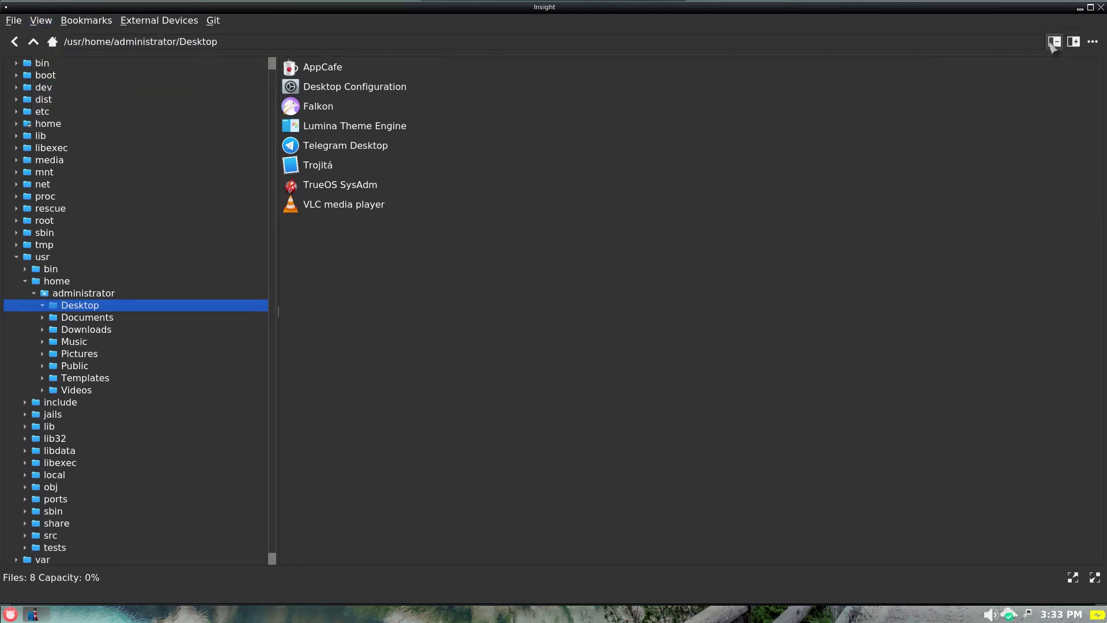
{"action": "left_click", "coordinate": [1073, 42]}
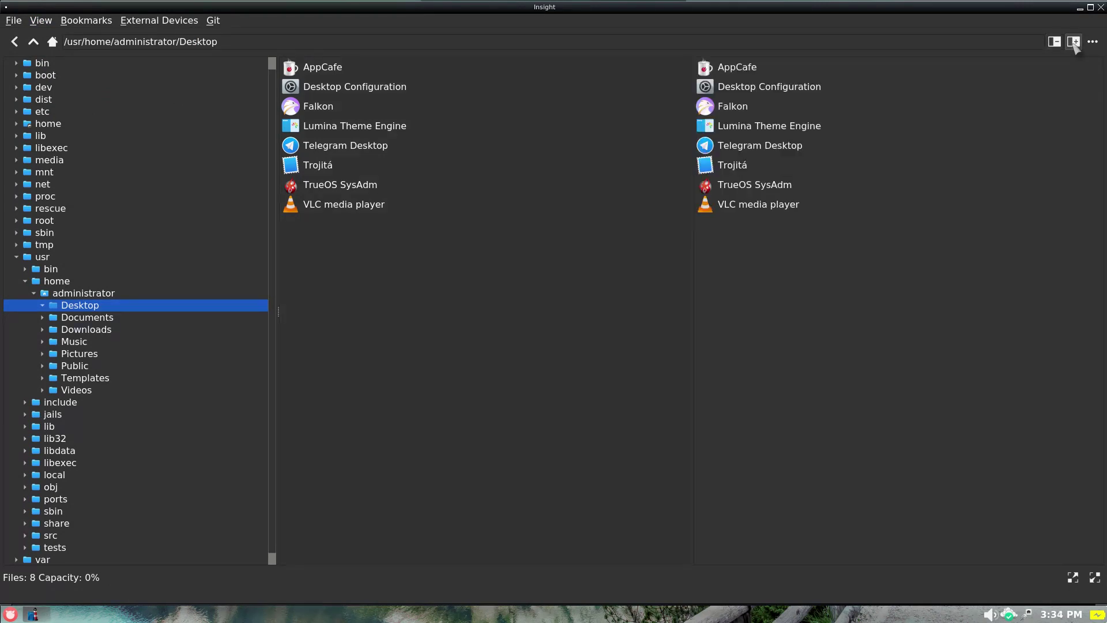
Open the current Desktop directory in a terminal from the file manager
{"action": "left_click", "coordinate": [1086, 41]}
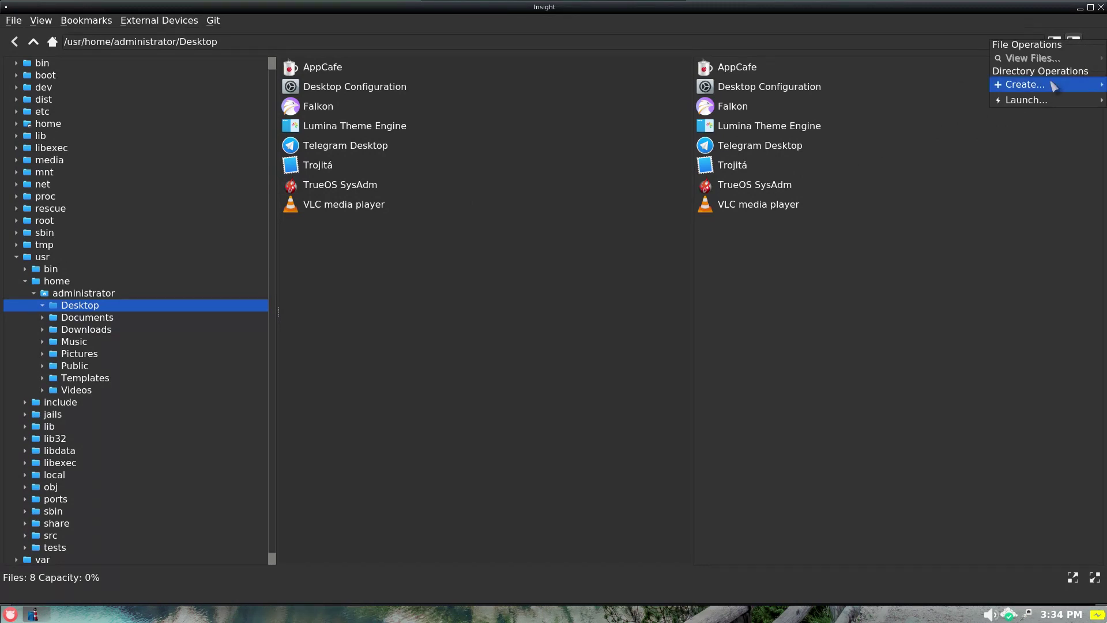
{"action": "mouse_move", "coordinate": [1081, 104]}
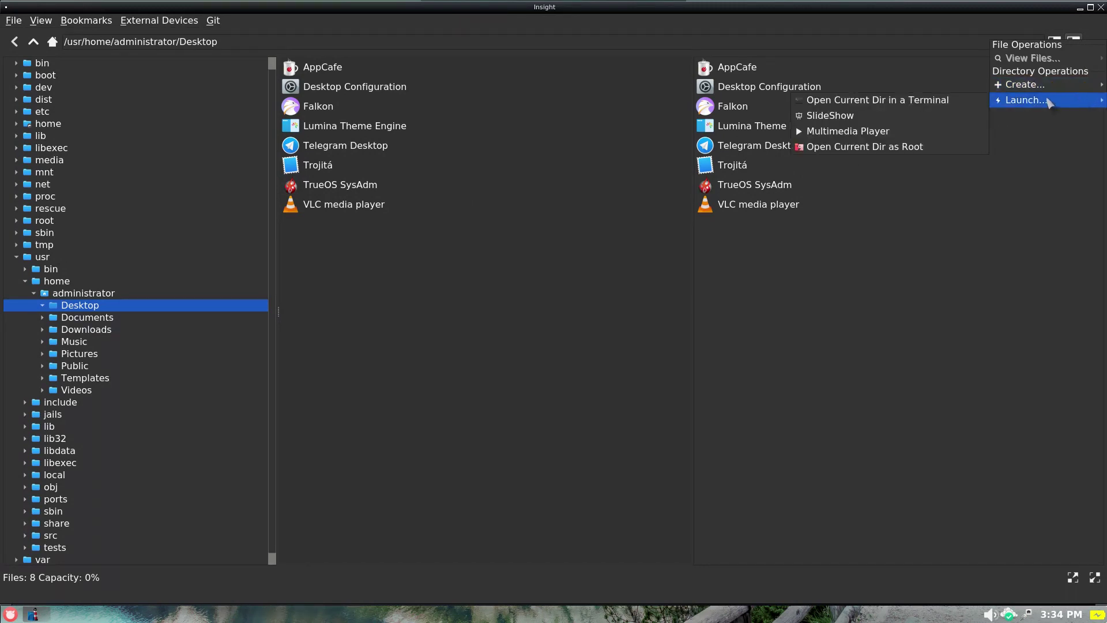
{"action": "left_click", "coordinate": [965, 100]}
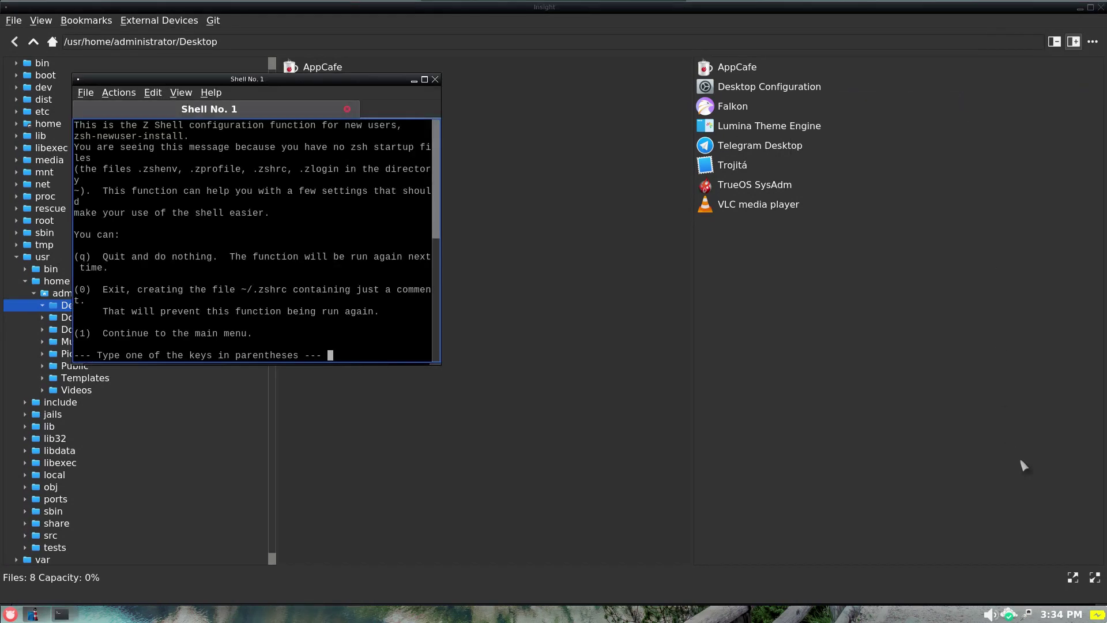
Adjust the icon size in both file columns, finishing with small icons
{"action": "left_click", "coordinate": [1073, 577]}
{"action": "left_click", "coordinate": [1074, 577]}
{"action": "left_click", "coordinate": [1073, 577]}
{"action": "left_click", "coordinate": [1095, 578]}
{"action": "left_click", "coordinate": [1095, 579]}
{"action": "left_click", "coordinate": [1095, 579]}
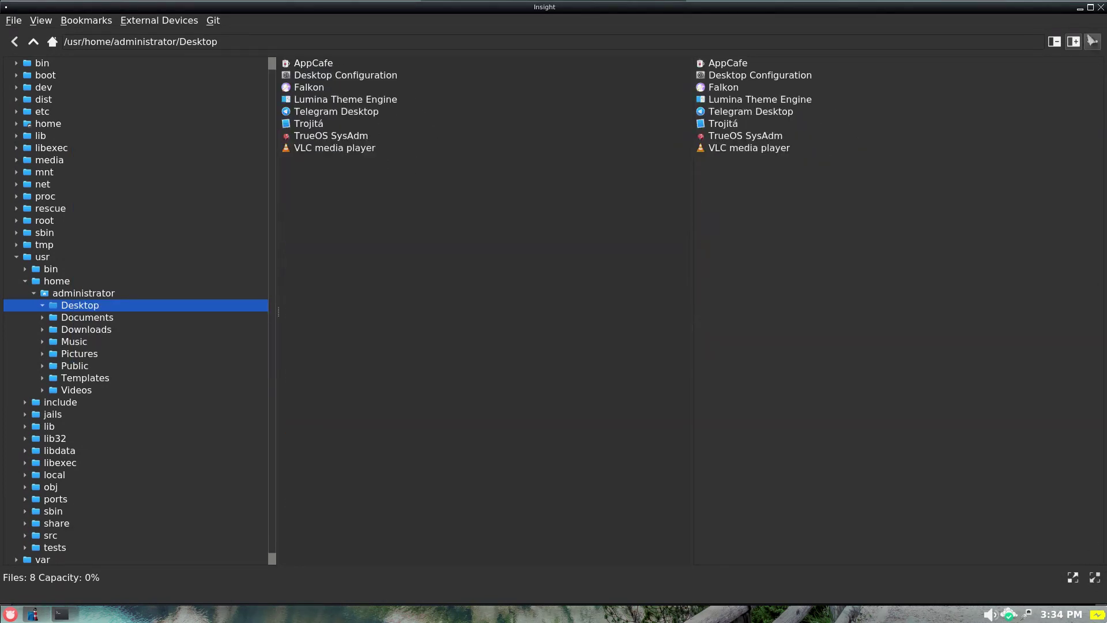
Close the file manager and exit the terminal without answering the Z Shell setup
{"action": "left_click", "coordinate": [1099, 7]}
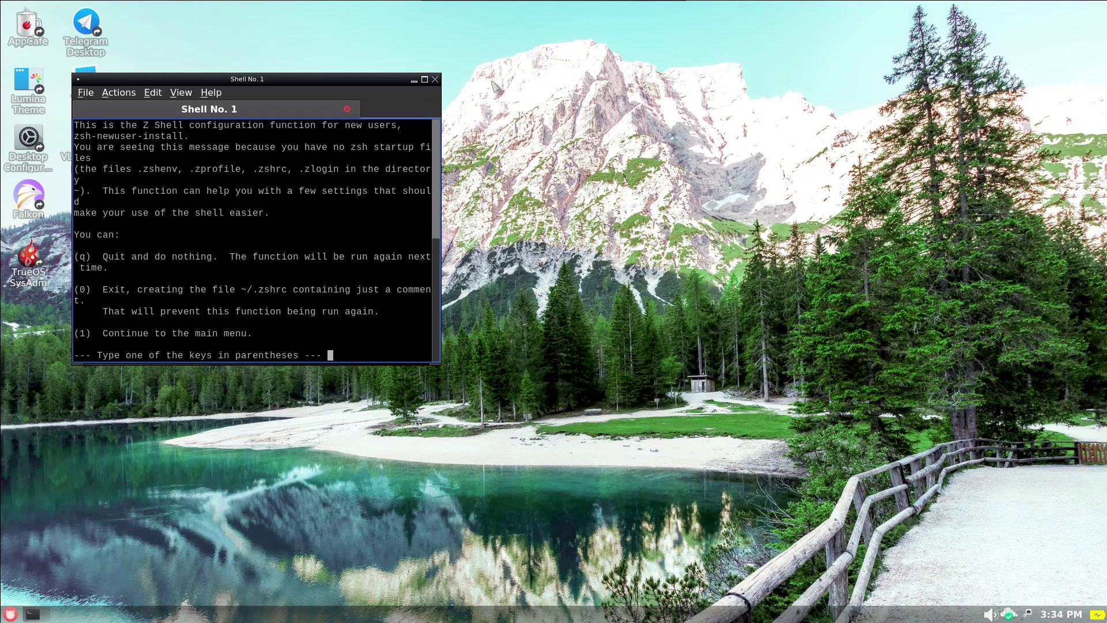
{"action": "left_click", "coordinate": [435, 80]}
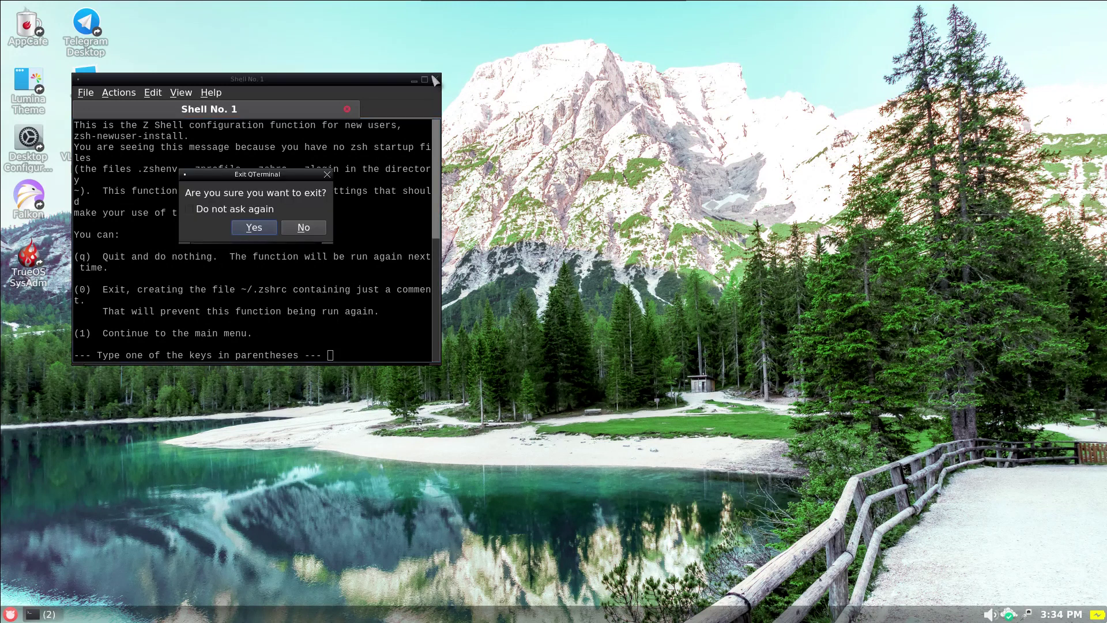
{"action": "left_click", "coordinate": [268, 231]}
Launch Task Manager from the Settings applications and move its window clear of the desktop icons
{"action": "right_click", "coordinate": [464, 239]}
{"action": "mouse_move", "coordinate": [529, 294]}
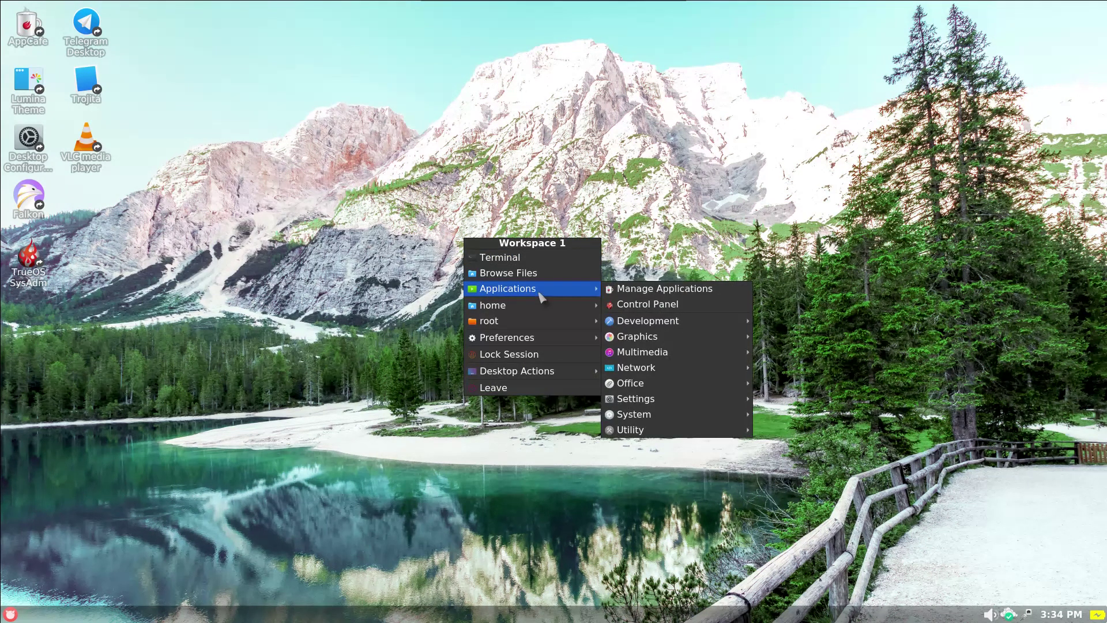
{"action": "mouse_move", "coordinate": [627, 338]}
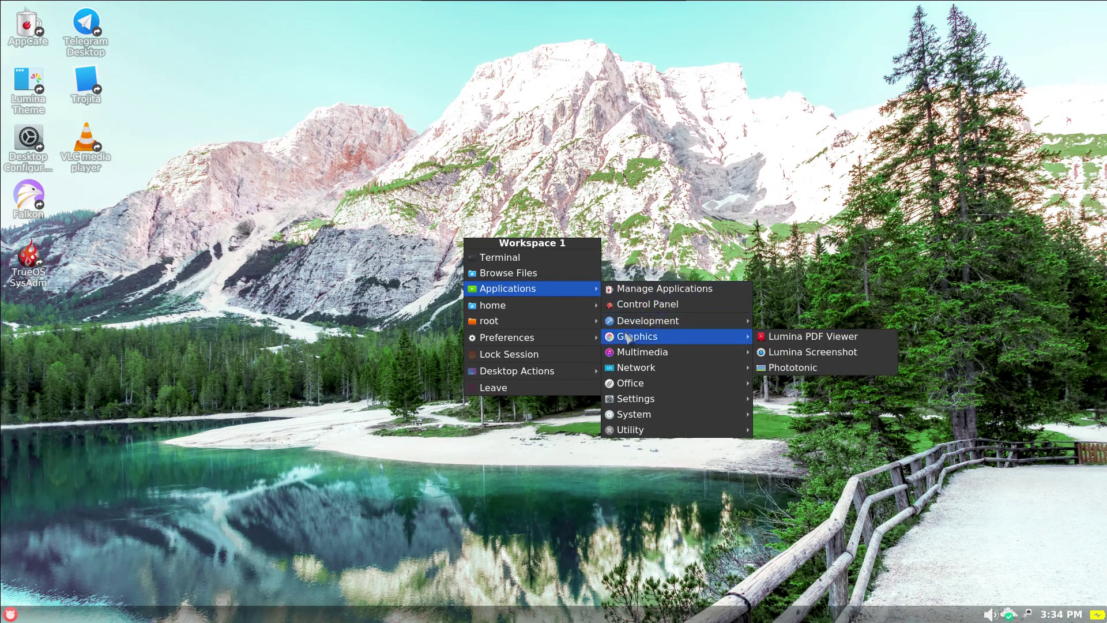
{"action": "mouse_move", "coordinate": [629, 373]}
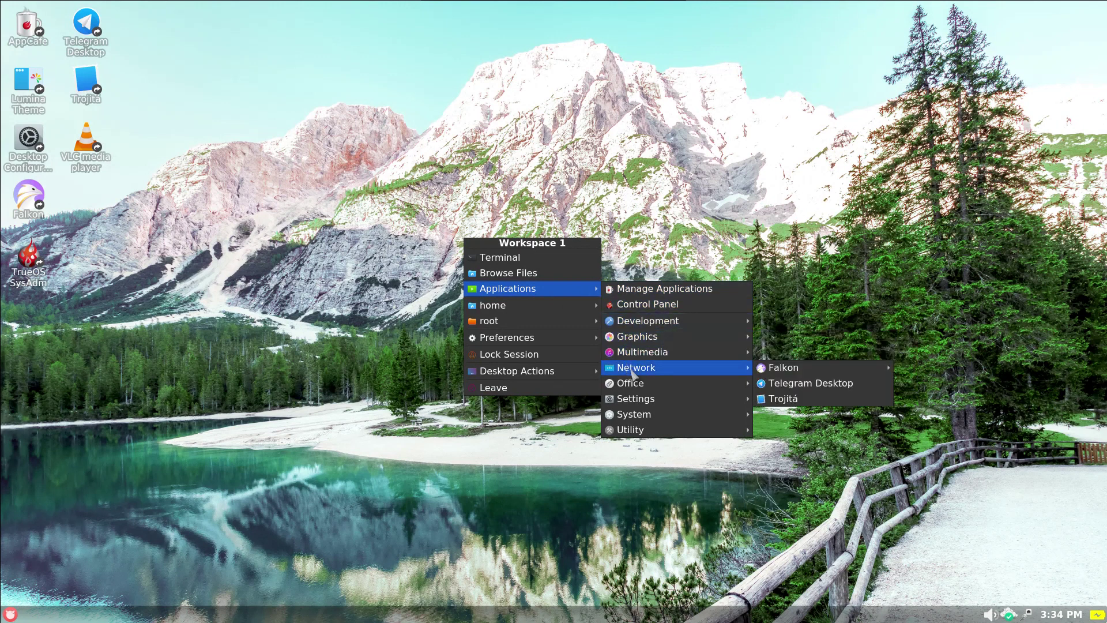
{"action": "mouse_move", "coordinate": [772, 371]}
{"action": "mouse_move", "coordinate": [710, 401]}
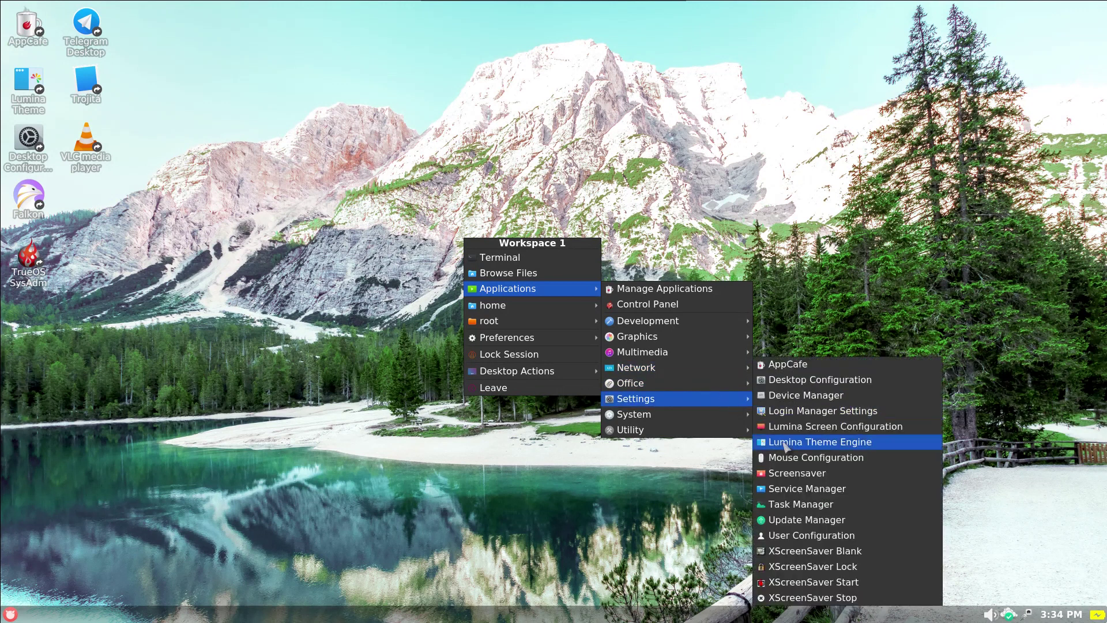
{"action": "left_click", "coordinate": [787, 503]}
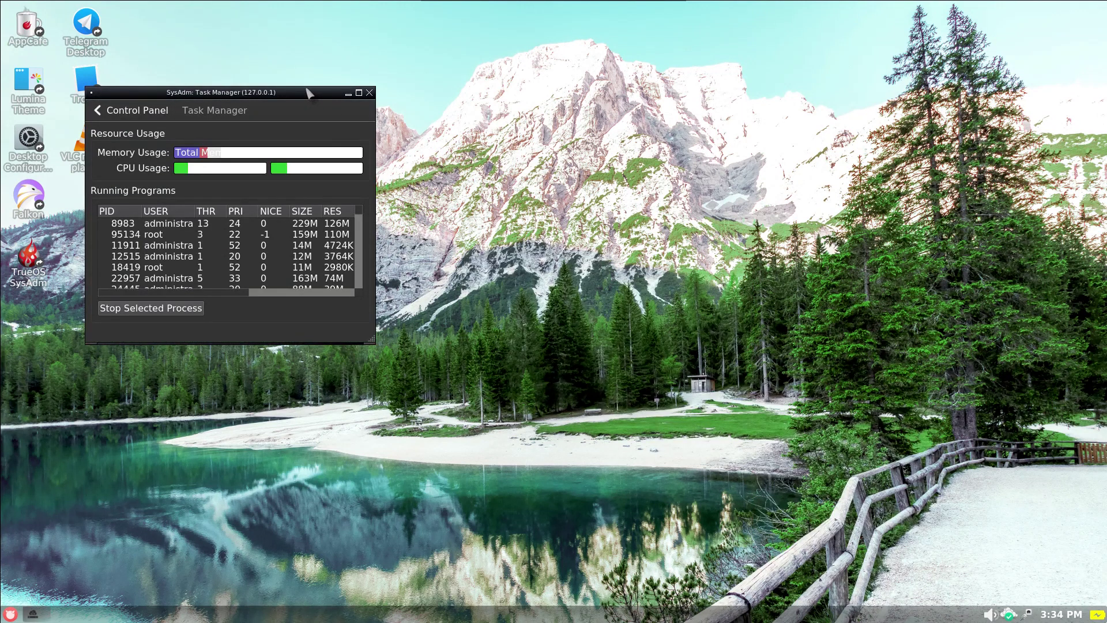
{"action": "left_click_drag", "start_coordinate": [298, 98], "coordinate": [965, 34]}
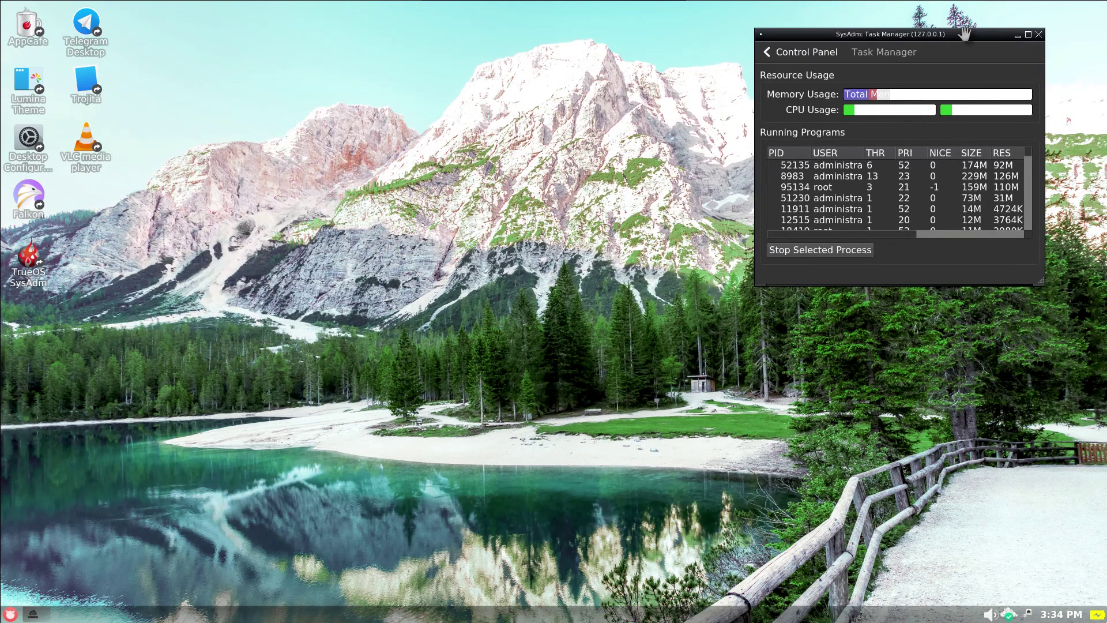
Look through the System and Utility applications, open Lumina File Information, and close it again
{"action": "right_click", "coordinate": [471, 204]}
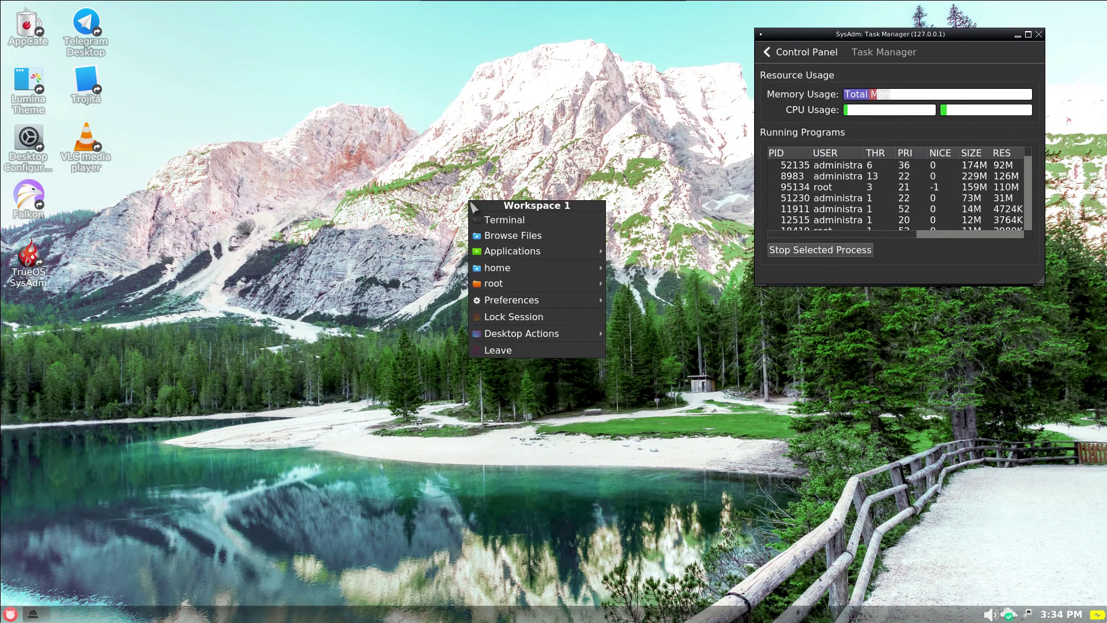
{"action": "mouse_move", "coordinate": [571, 251]}
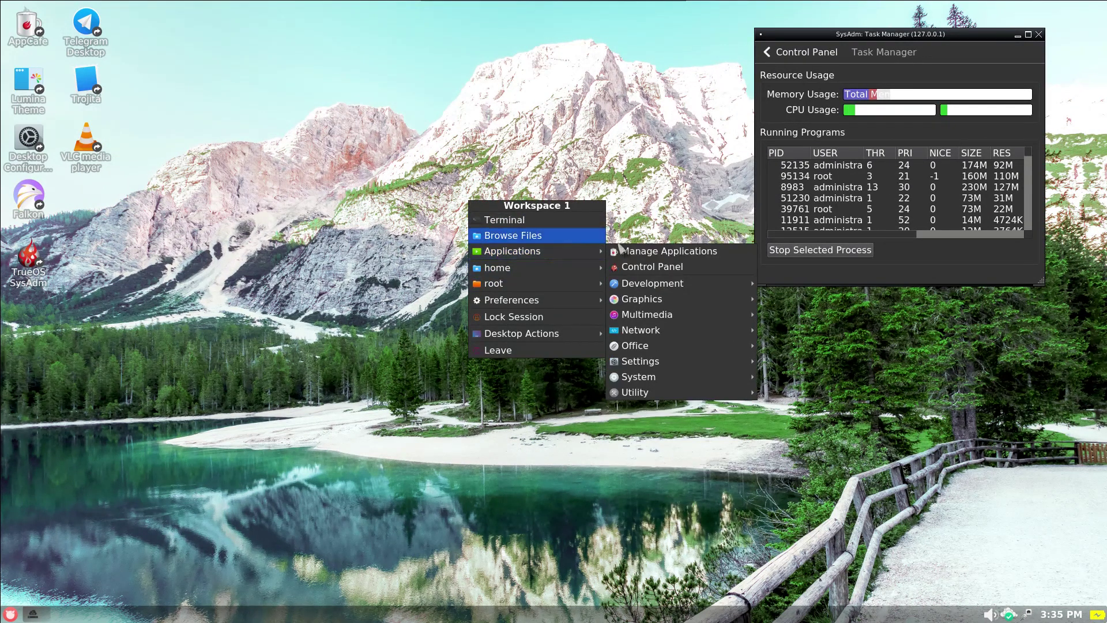
{"action": "mouse_move", "coordinate": [641, 361]}
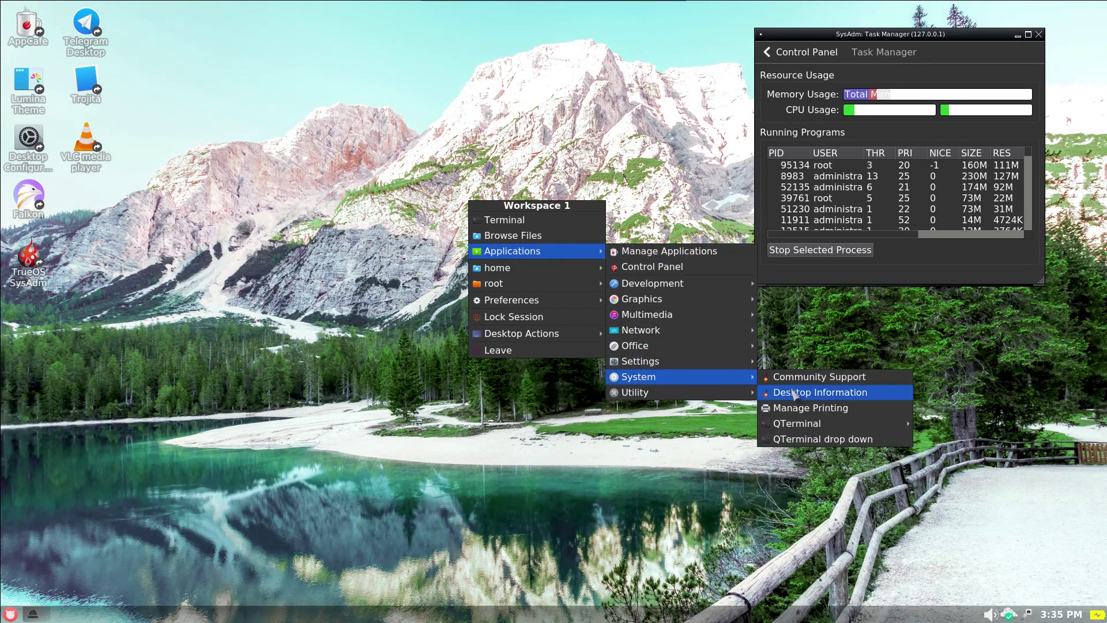
{"action": "mouse_move", "coordinate": [748, 395]}
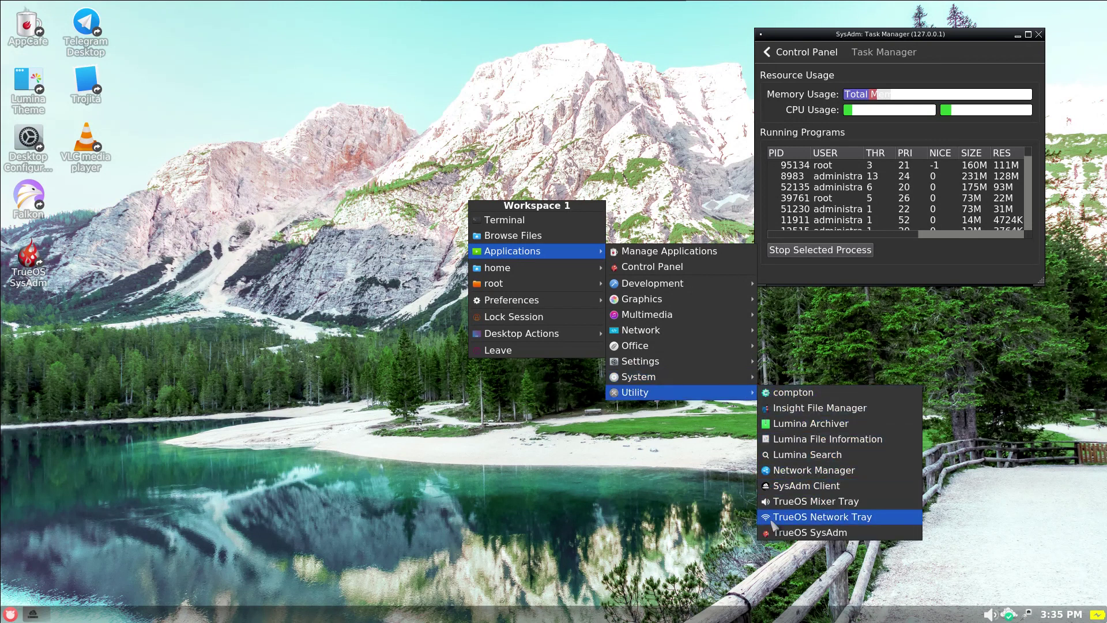
{"action": "left_click", "coordinate": [807, 439]}
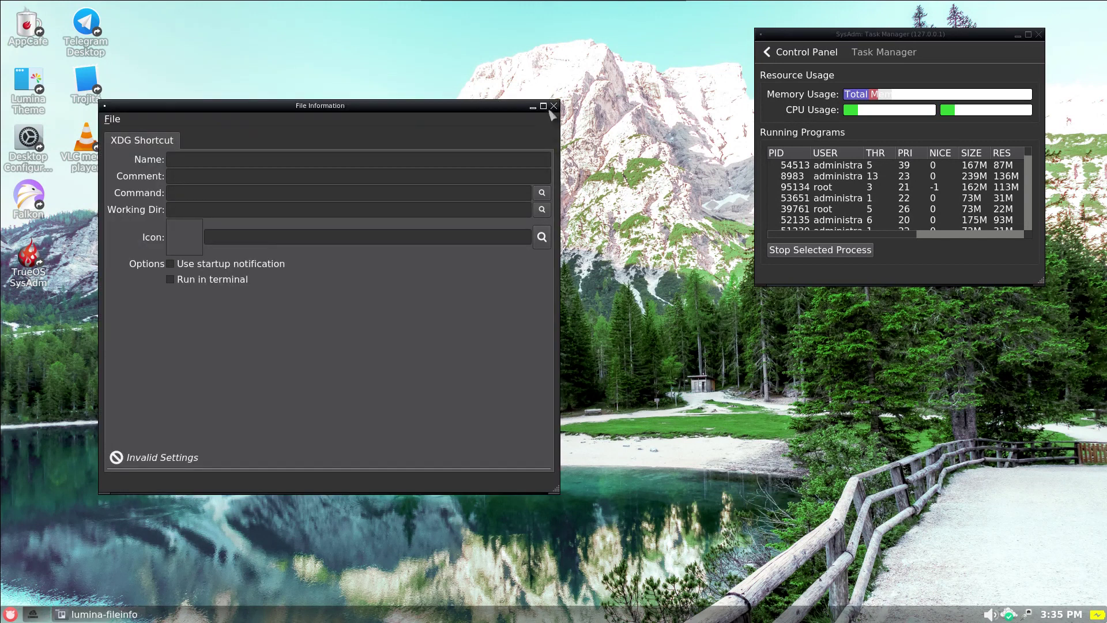
{"action": "left_click", "coordinate": [553, 107]}
Open the home Music directory from the desktop's home folder listing, and close the file manager
{"action": "right_click", "coordinate": [545, 126]}
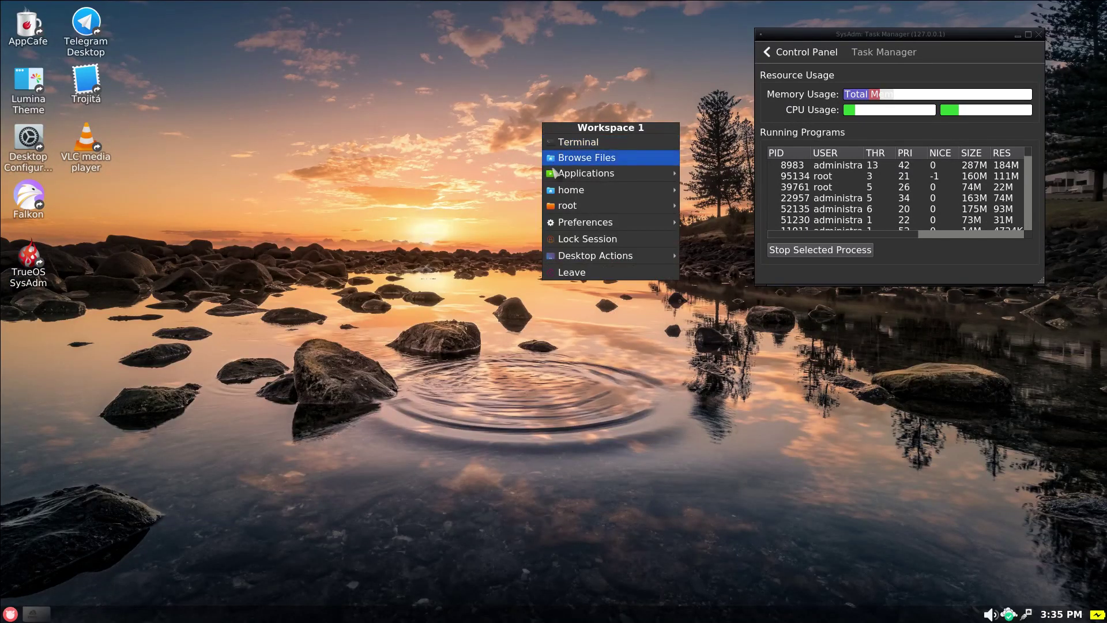
{"action": "mouse_move", "coordinate": [580, 193]}
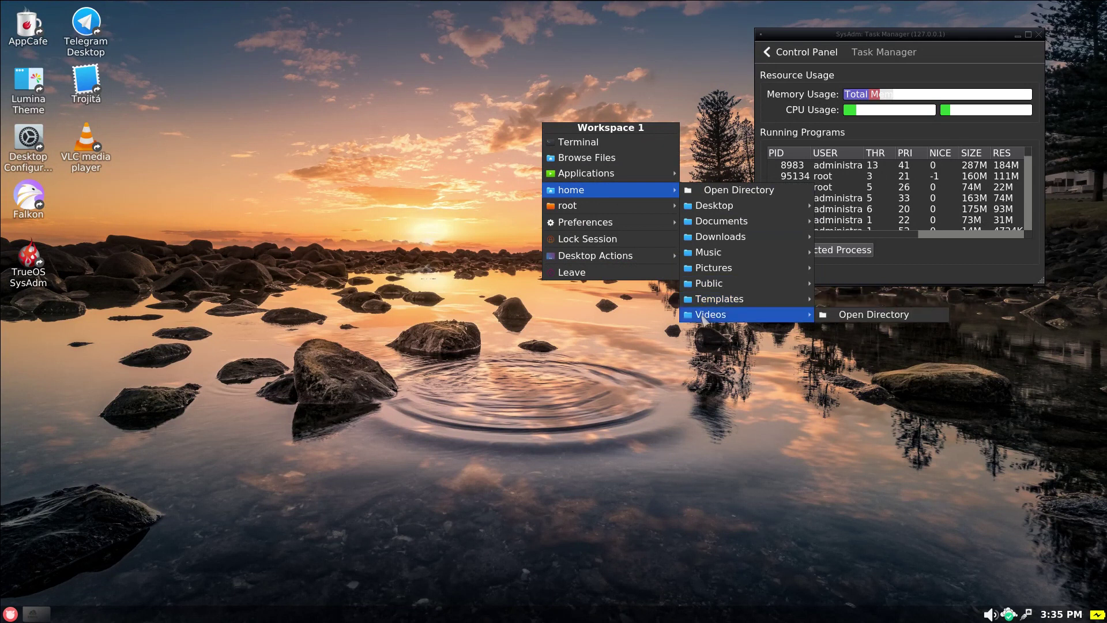
{"action": "mouse_move", "coordinate": [703, 255]}
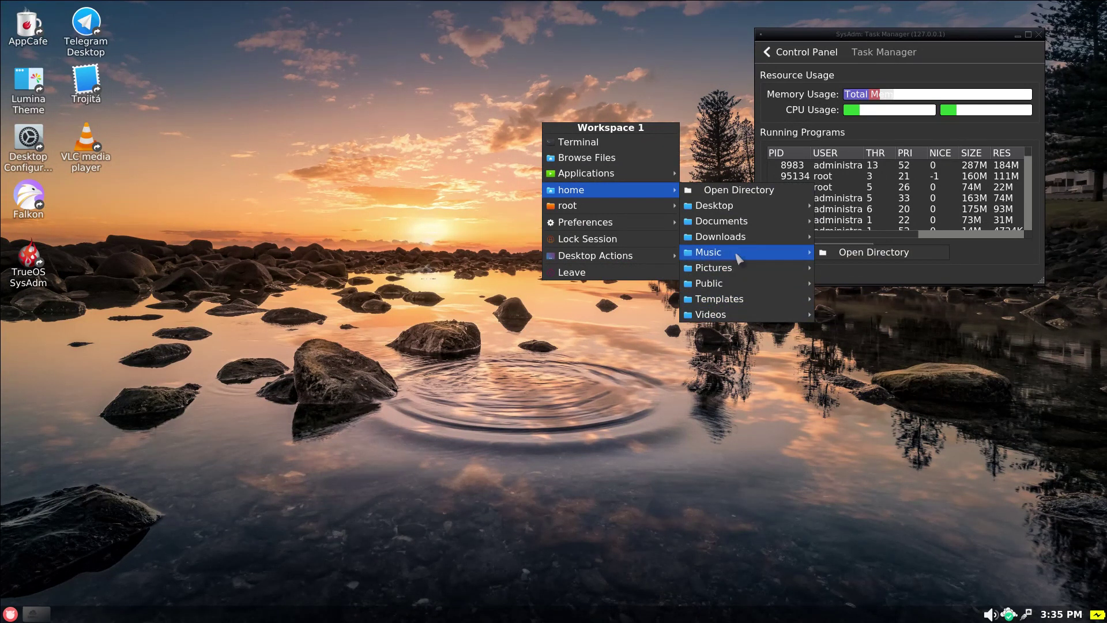
{"action": "left_click", "coordinate": [831, 252]}
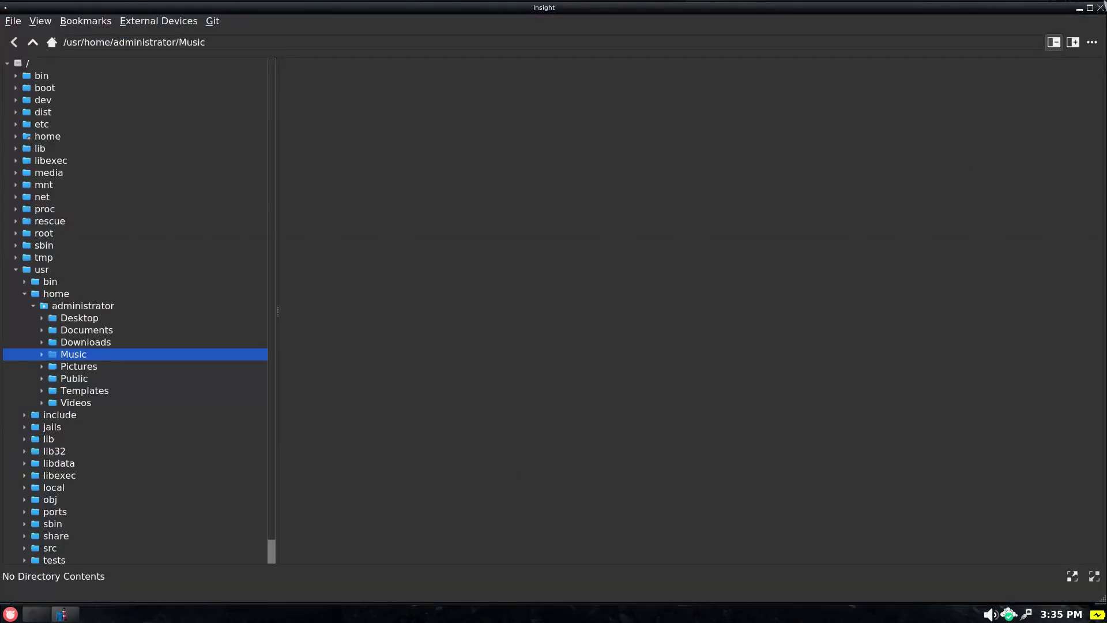
{"action": "left_click", "coordinate": [1101, 8]}
Open the desktop's theme preferences, apply the sand color scheme, and close the settings
{"action": "right_click", "coordinate": [512, 283]}
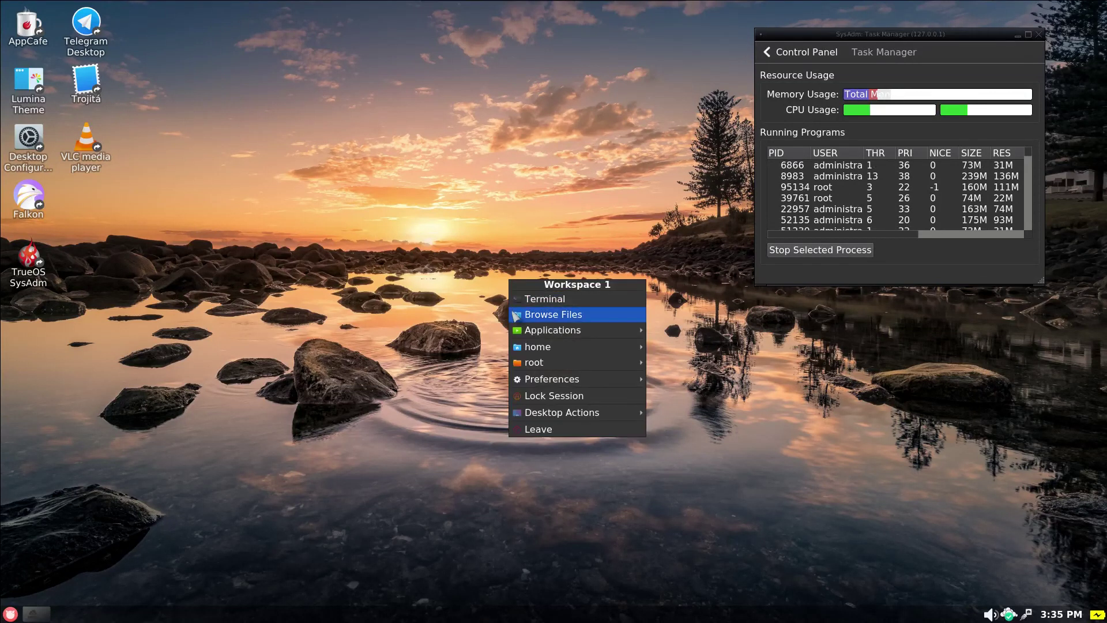
{"action": "mouse_move", "coordinate": [522, 380]}
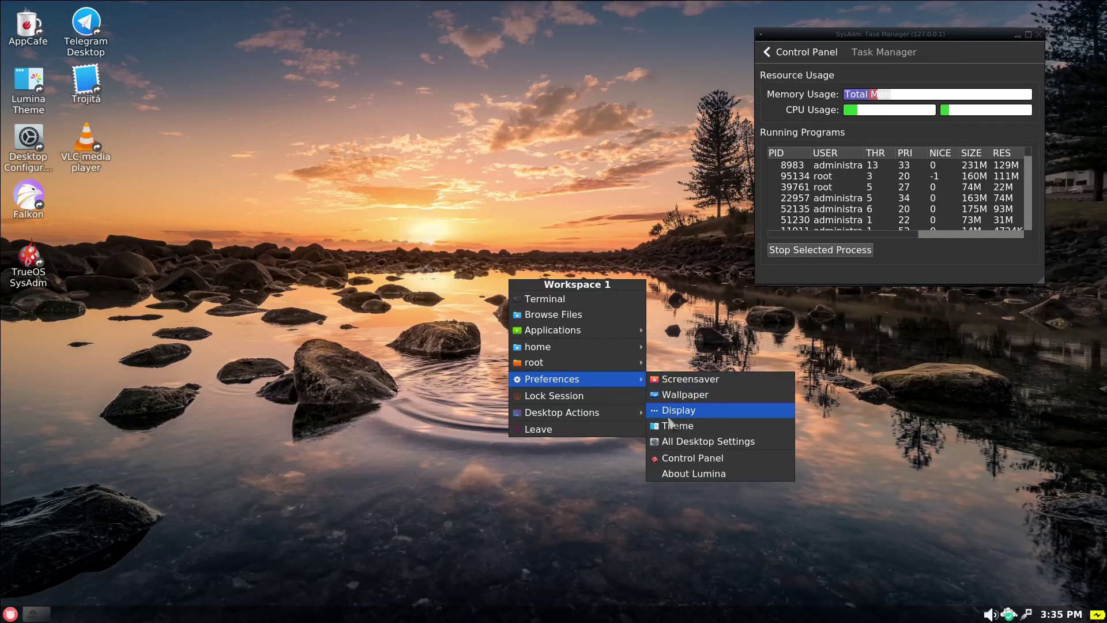
{"action": "left_click", "coordinate": [671, 426]}
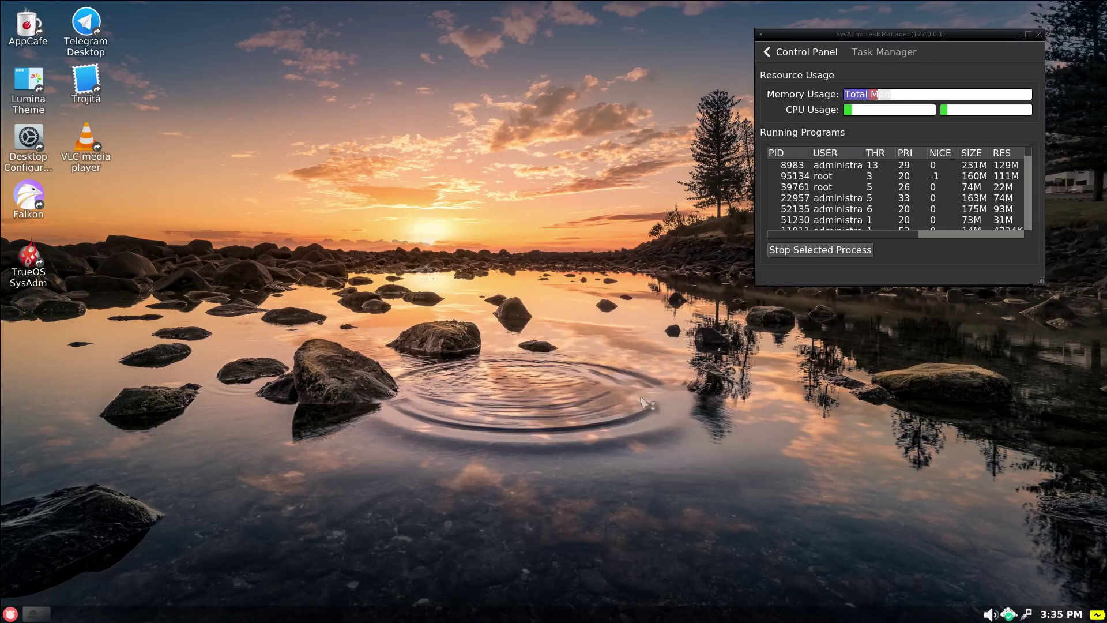
{"action": "left_click", "coordinate": [230, 91]}
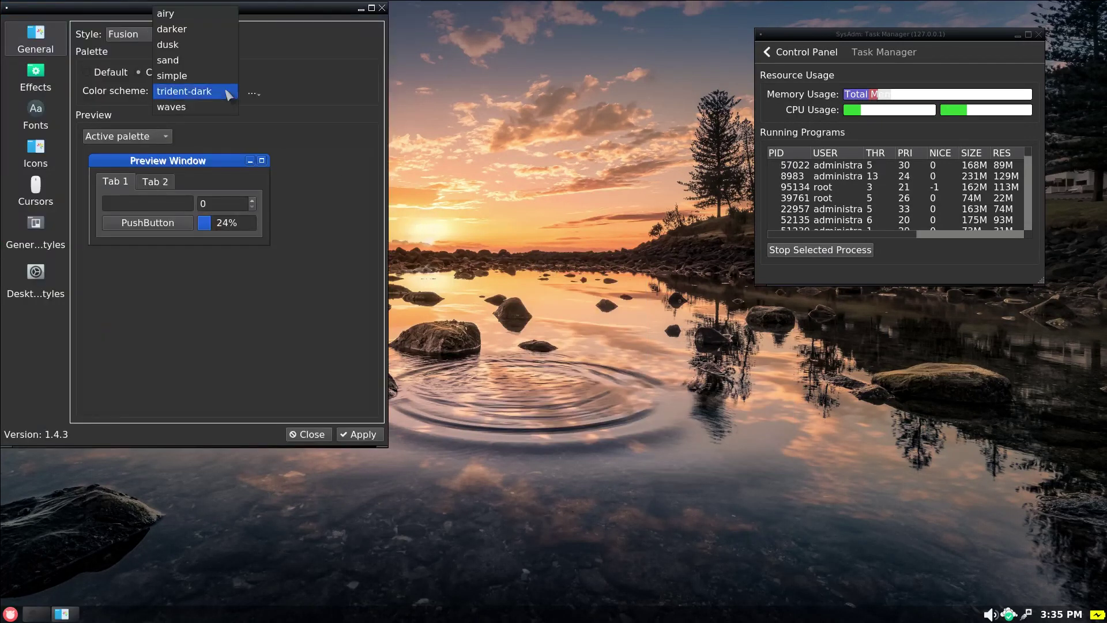
{"action": "left_click", "coordinate": [225, 60]}
{"action": "left_click", "coordinate": [362, 436]}
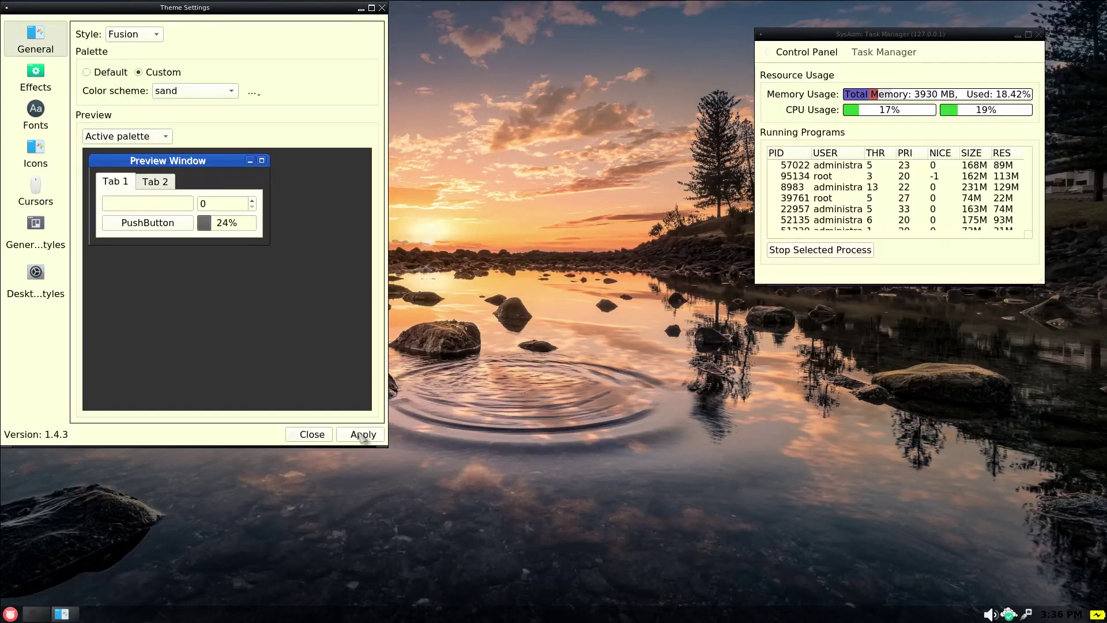
{"action": "left_click", "coordinate": [316, 438]}
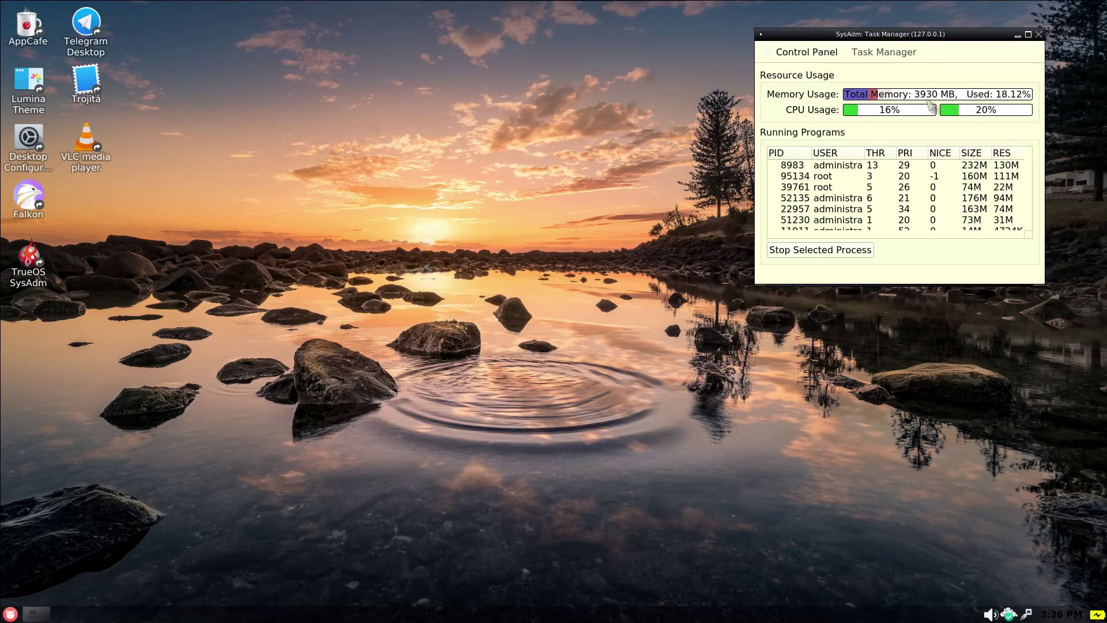
Lock the session and unlock it by entering the account password
{"action": "right_click", "coordinate": [582, 171]}
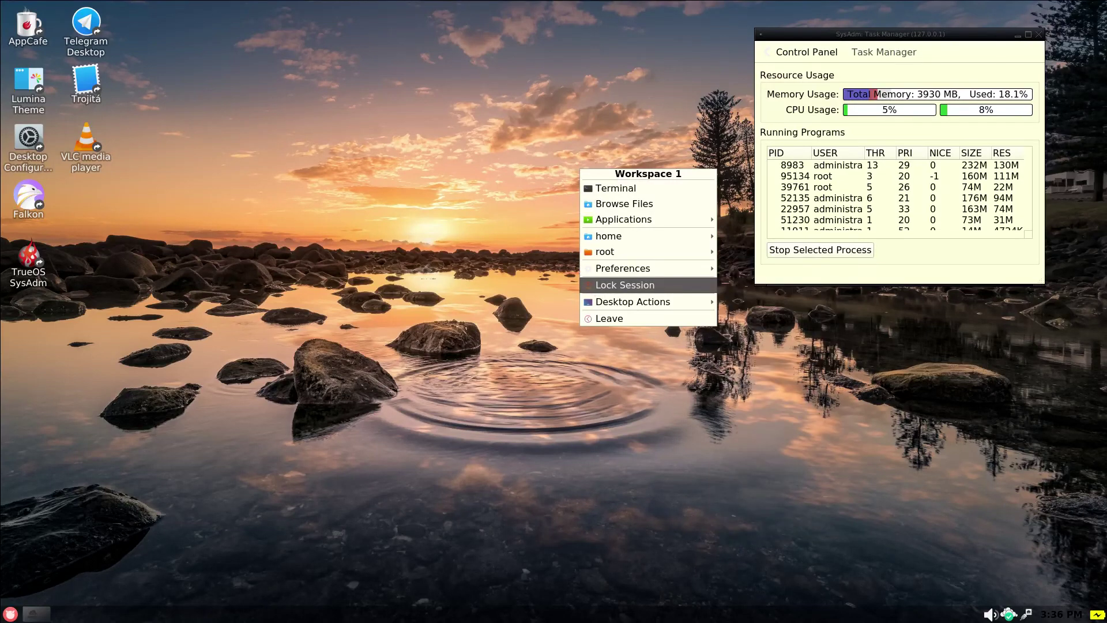
{"action": "left_click", "coordinate": [590, 287]}
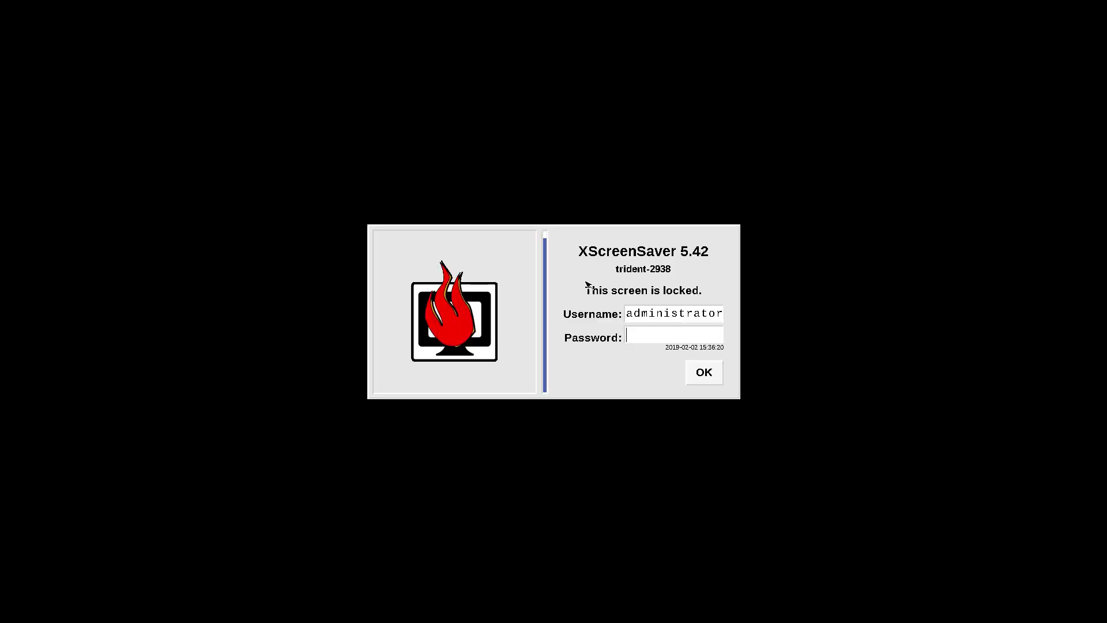
{"action": "key", "text": "Return"}
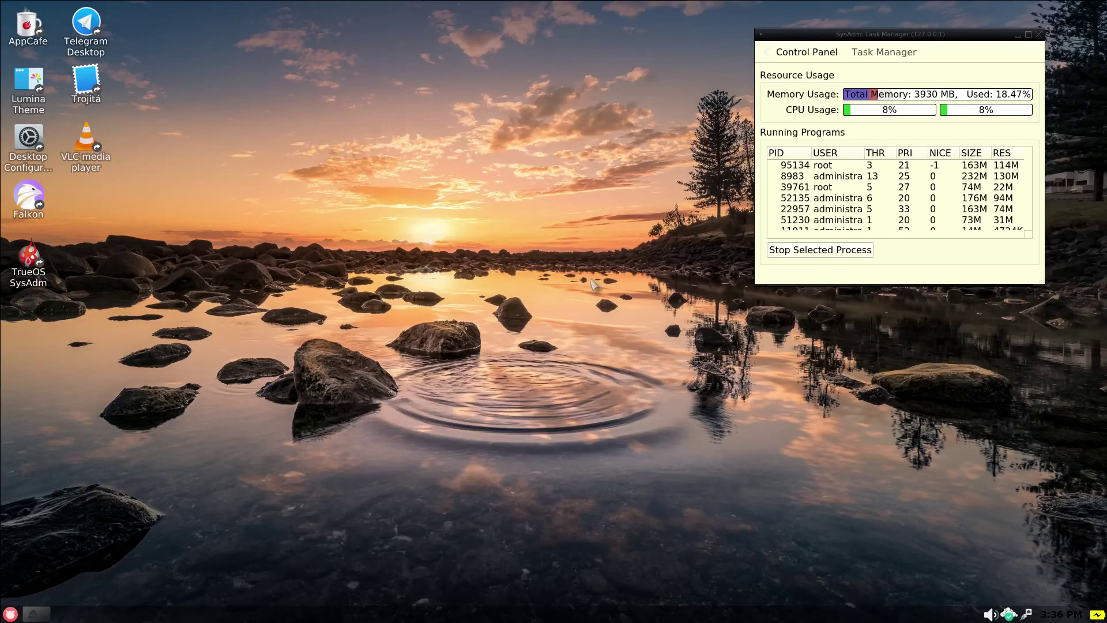
Create a folder named "new" on the desktop
{"action": "right_click", "coordinate": [591, 279]}
{"action": "mouse_move", "coordinate": [663, 411]}
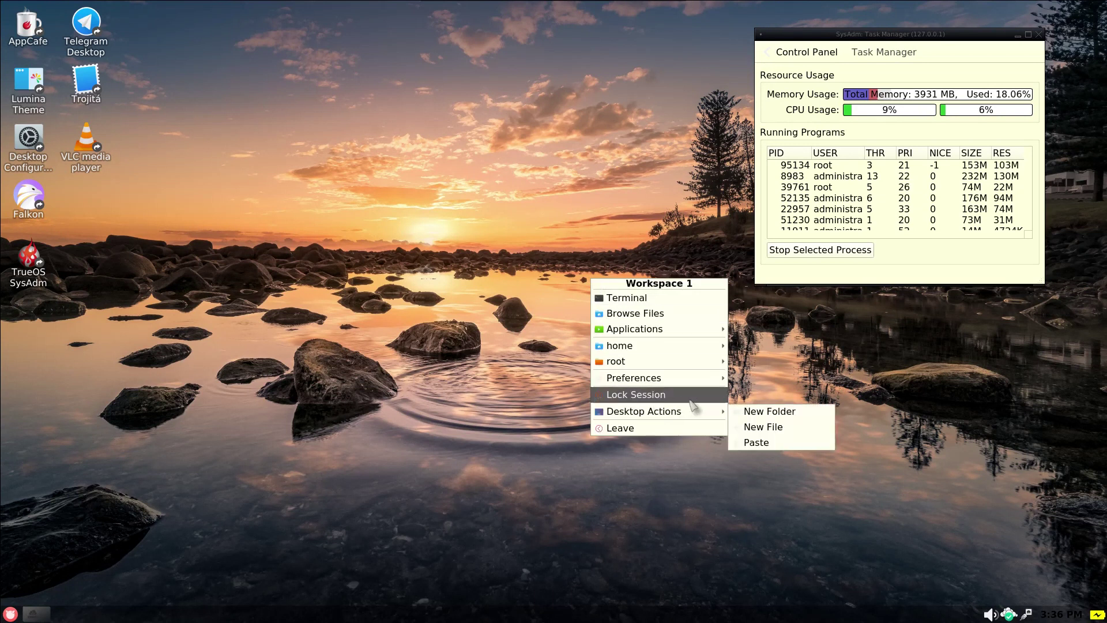
{"action": "left_click", "coordinate": [756, 414]}
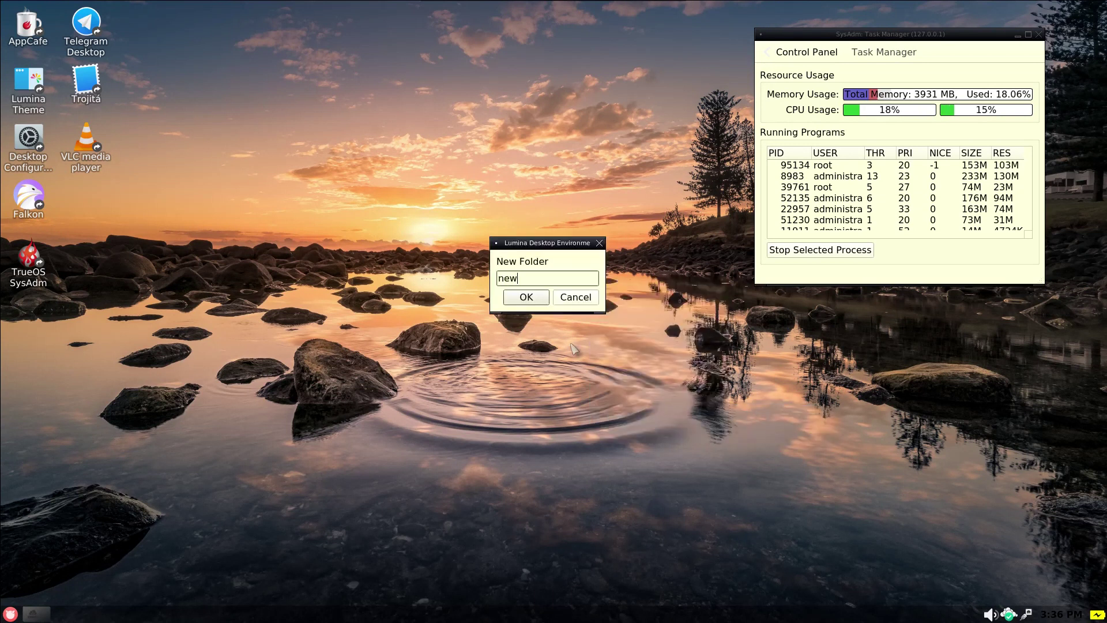
{"action": "left_click", "coordinate": [524, 297]}
Look through the desktop actions, open the leave options for the session, and cancel them
{"action": "right_click", "coordinate": [523, 295]}
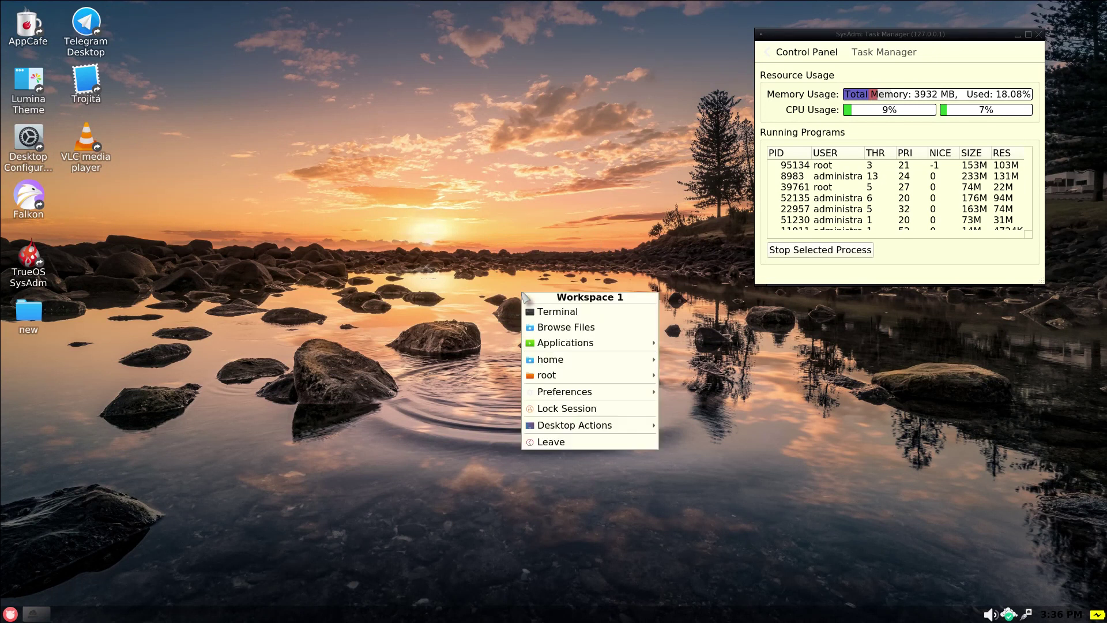
{"action": "mouse_move", "coordinate": [631, 428]}
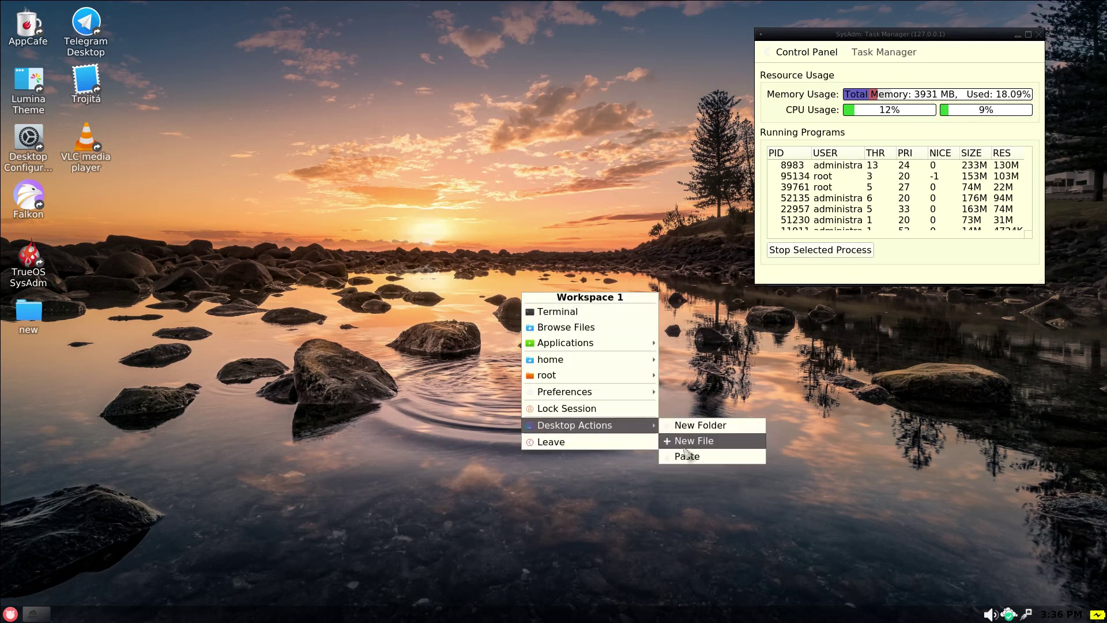
{"action": "left_click", "coordinate": [637, 445]}
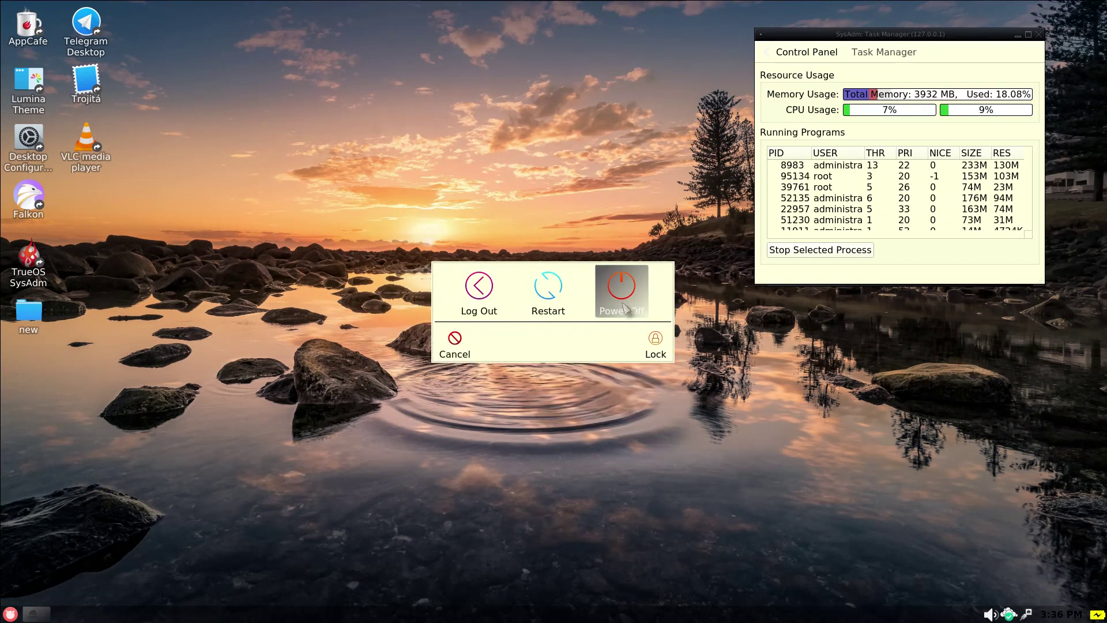
{"action": "left_click", "coordinate": [447, 357]}
View the calendar, inspect the Advanced and Info pages of the em0 network configuration, and close it
{"action": "left_click", "coordinate": [1097, 612]}
{"action": "left_click", "coordinate": [1061, 615]}
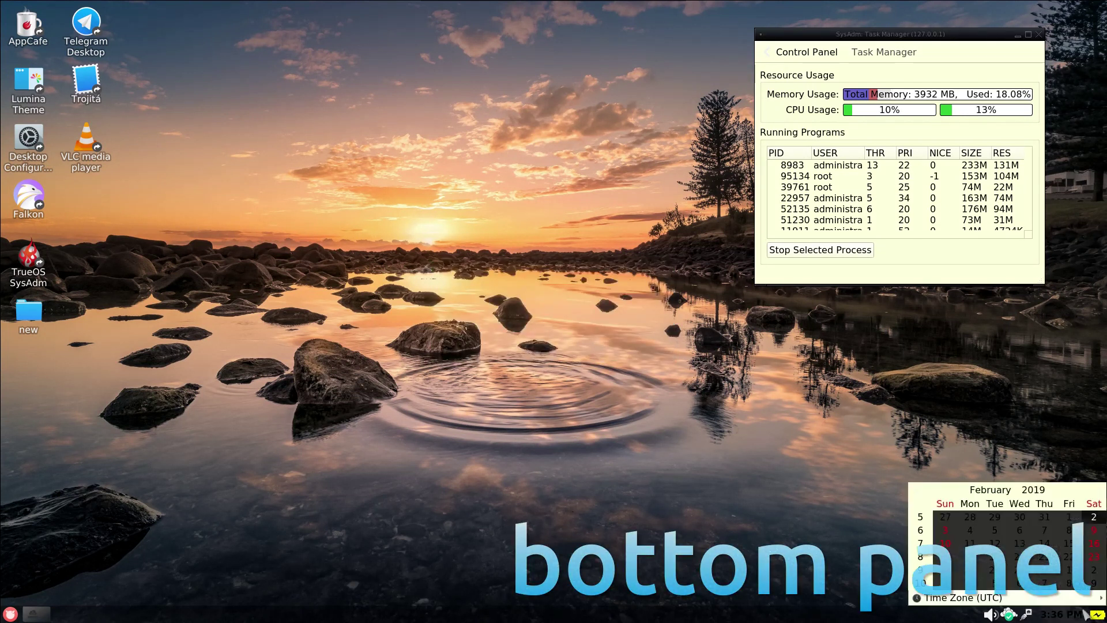
{"action": "left_click", "coordinate": [1028, 614]}
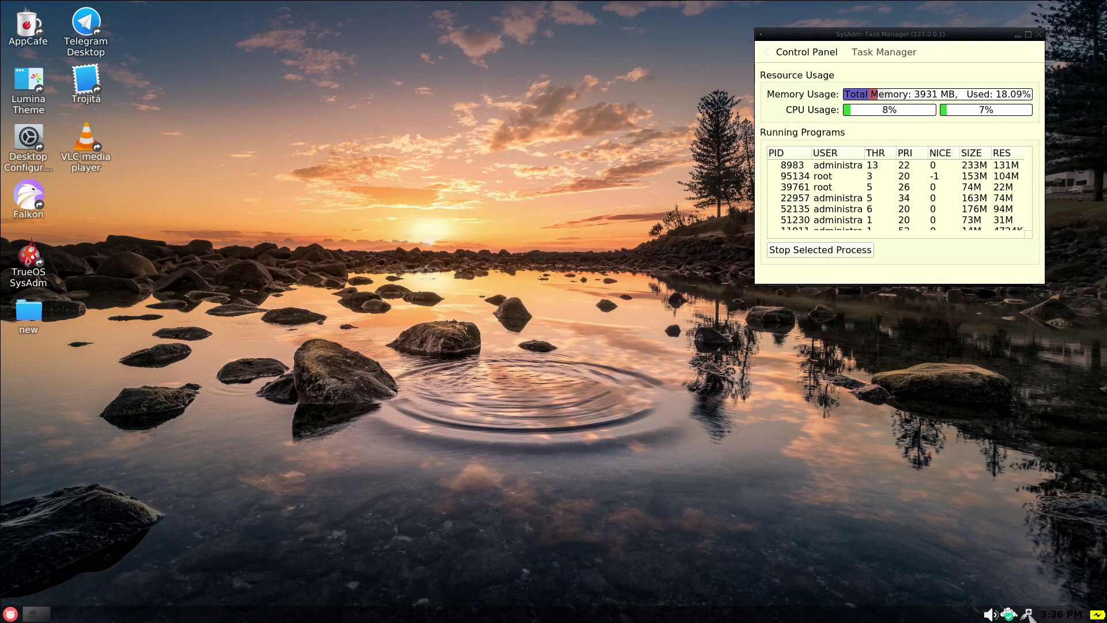
{"action": "left_click", "coordinate": [983, 534]}
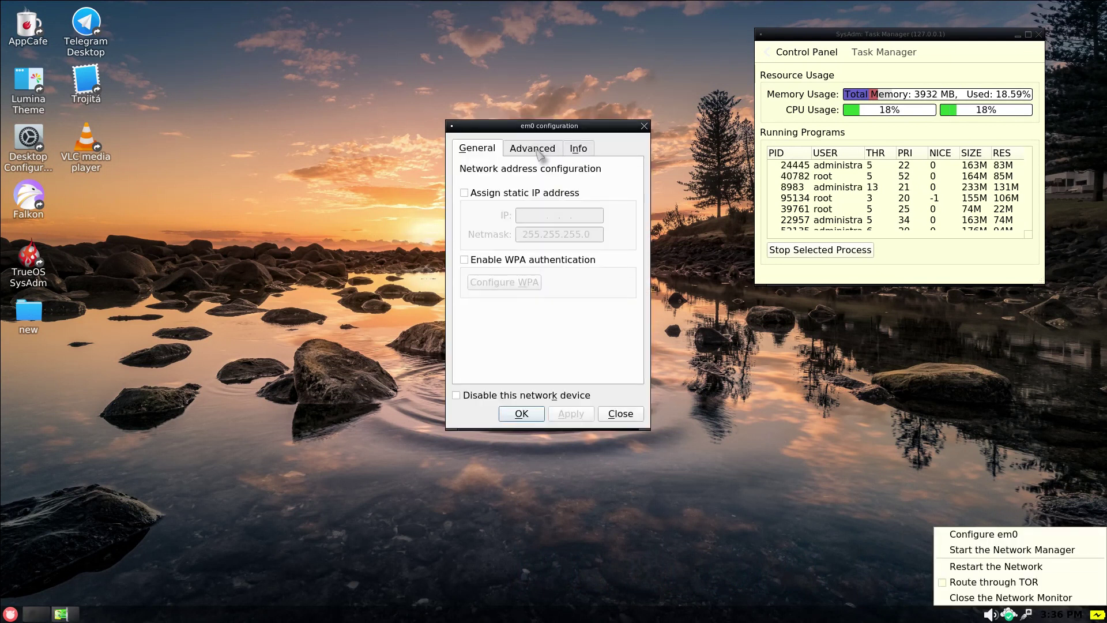
{"action": "left_click", "coordinate": [537, 150]}
{"action": "left_click", "coordinate": [577, 148]}
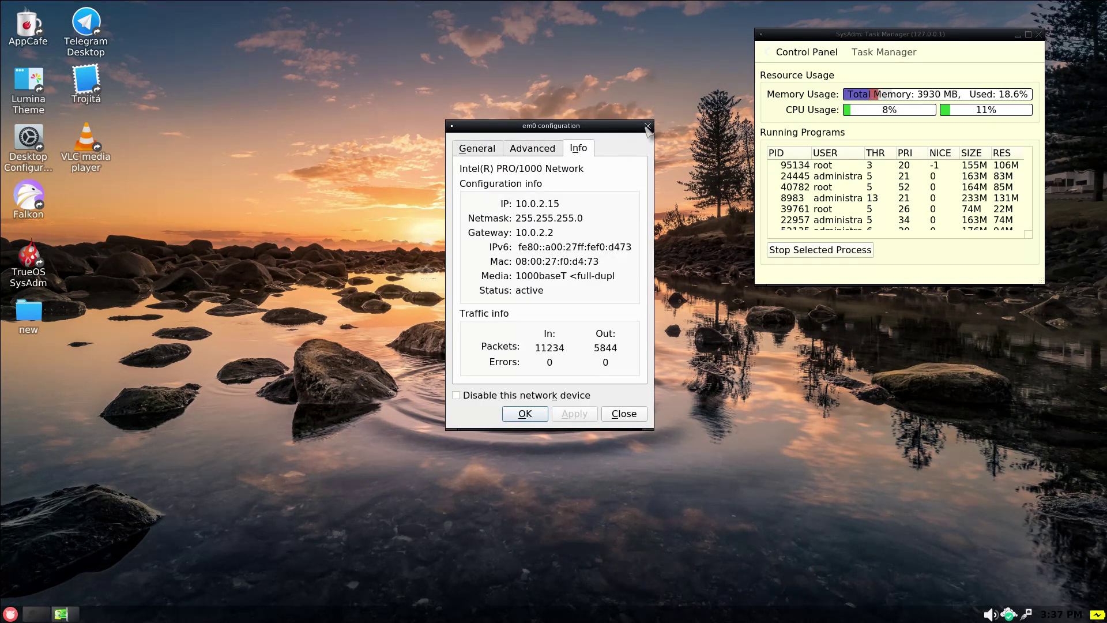
{"action": "left_click", "coordinate": [648, 126]}
Open the System Update Manager, view its Rollback and Updates pages, and close it
{"action": "left_click", "coordinate": [1008, 613]}
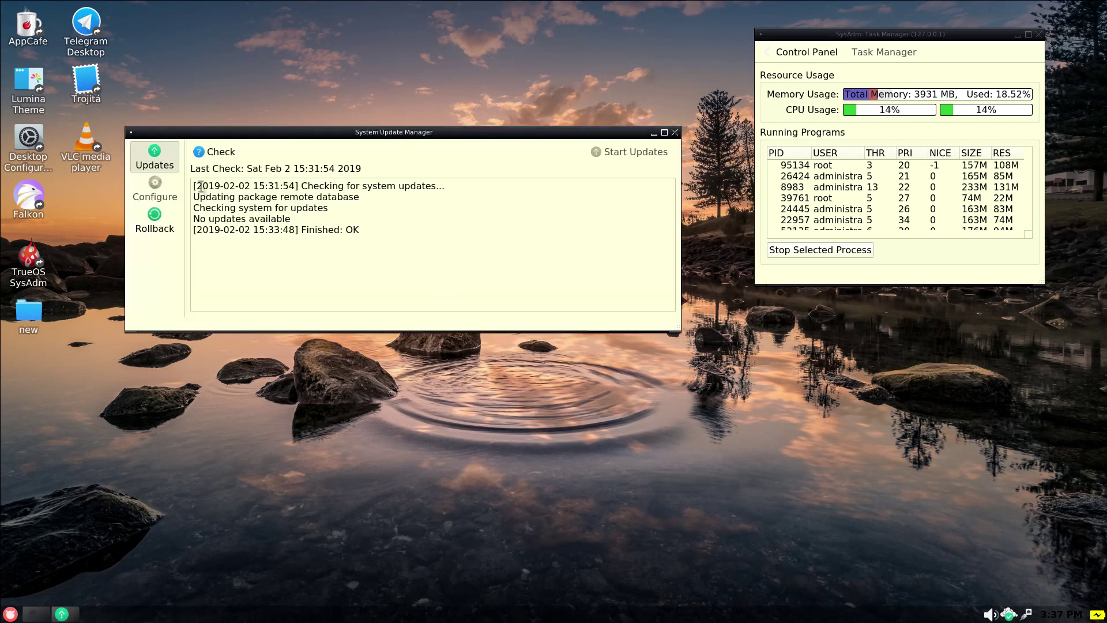
{"action": "left_click", "coordinate": [162, 214]}
{"action": "left_click", "coordinate": [161, 153]}
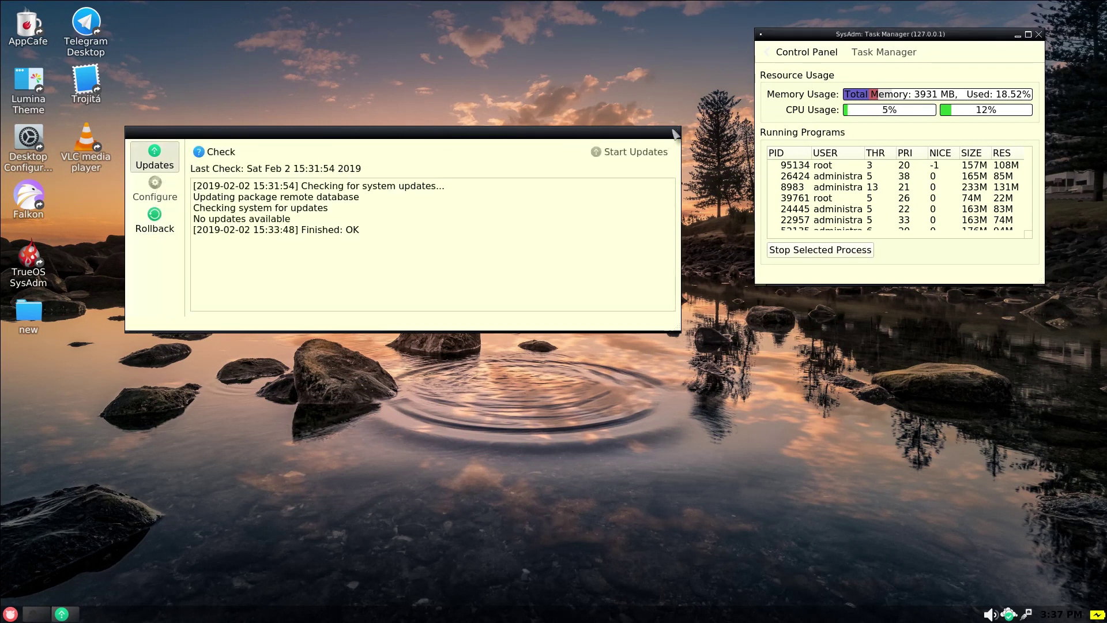
{"action": "left_click", "coordinate": [675, 132]}
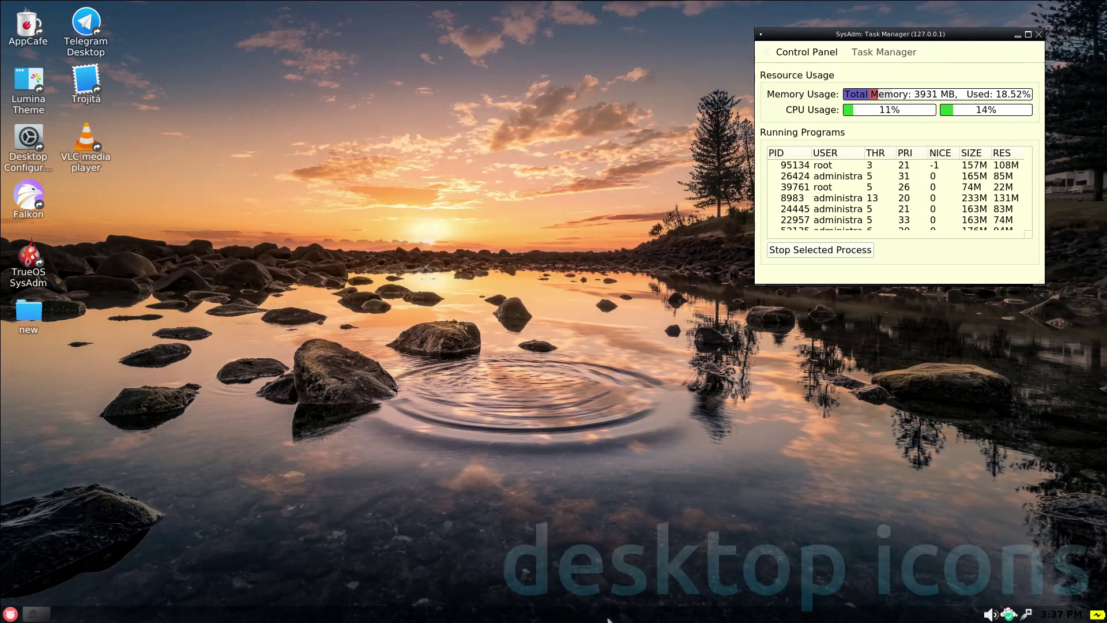
{"action": "left_click", "coordinate": [36, 614]}
{"action": "left_click", "coordinate": [36, 614]}
{"action": "left_click", "coordinate": [36, 614]}
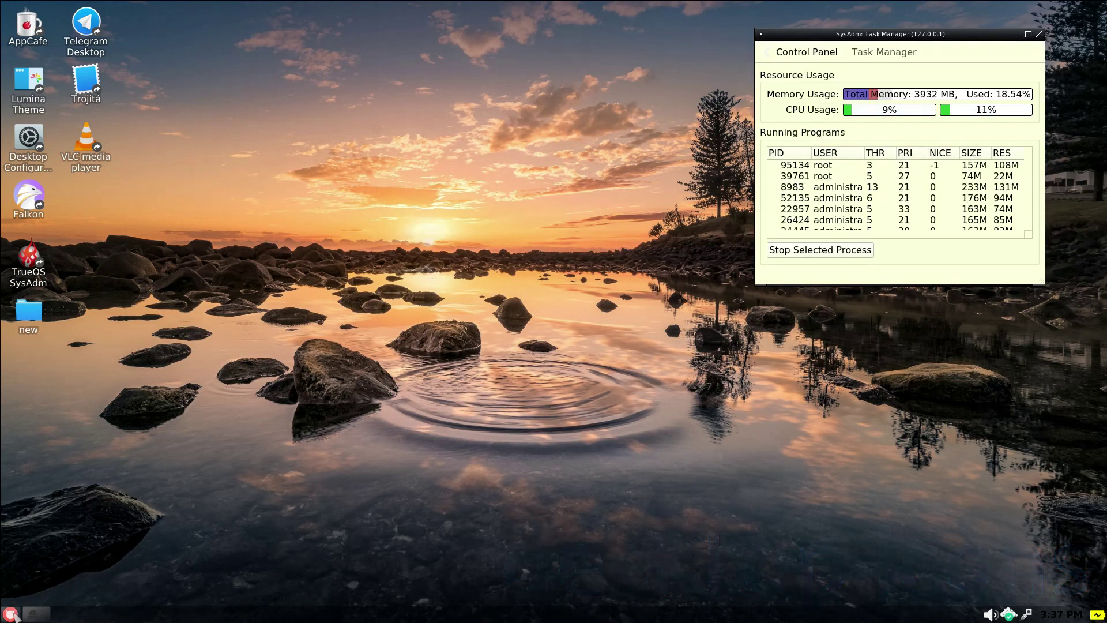
Launch AppCafe from the desktop, move its window around, and maximize it
{"action": "left_click", "coordinate": [36, 29]}
{"action": "left_click_drag", "start_coordinate": [373, 146], "coordinate": [655, 5]}
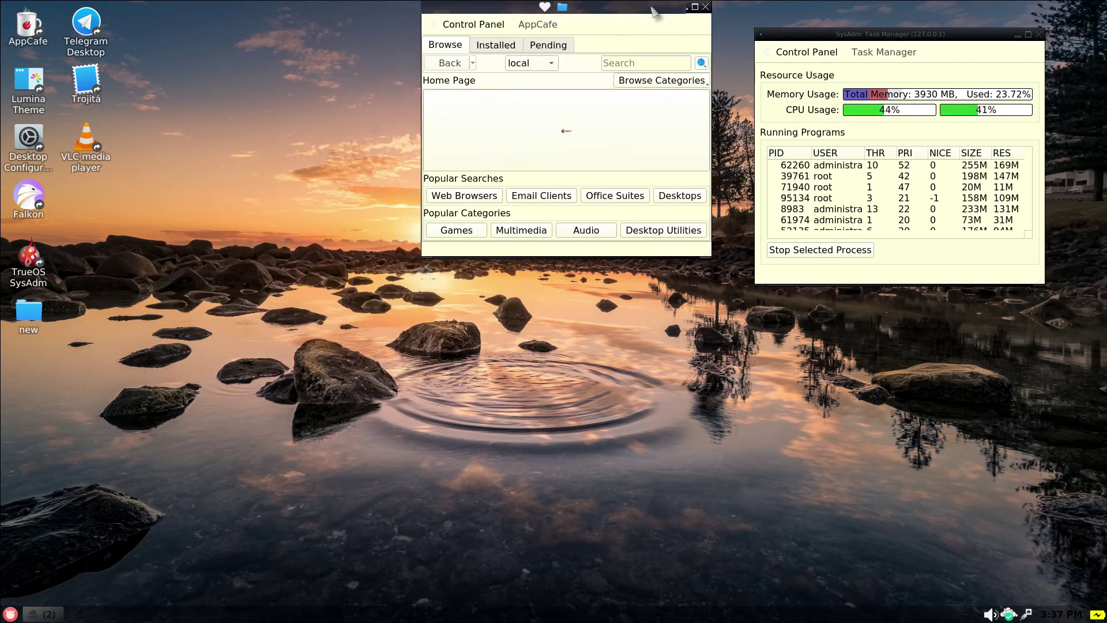
{"action": "mouse_move", "coordinate": [618, 9]}
{"action": "left_mouse_down"}
{"action": "mouse_move", "coordinate": [34, 215]}
{"action": "mouse_move", "coordinate": [1096, 204]}
{"action": "mouse_move", "coordinate": [465, 180]}
{"action": "left_mouse_up"}
{"action": "double_click", "coordinate": [535, 182]}
{"action": "double_click", "coordinate": [535, 182]}
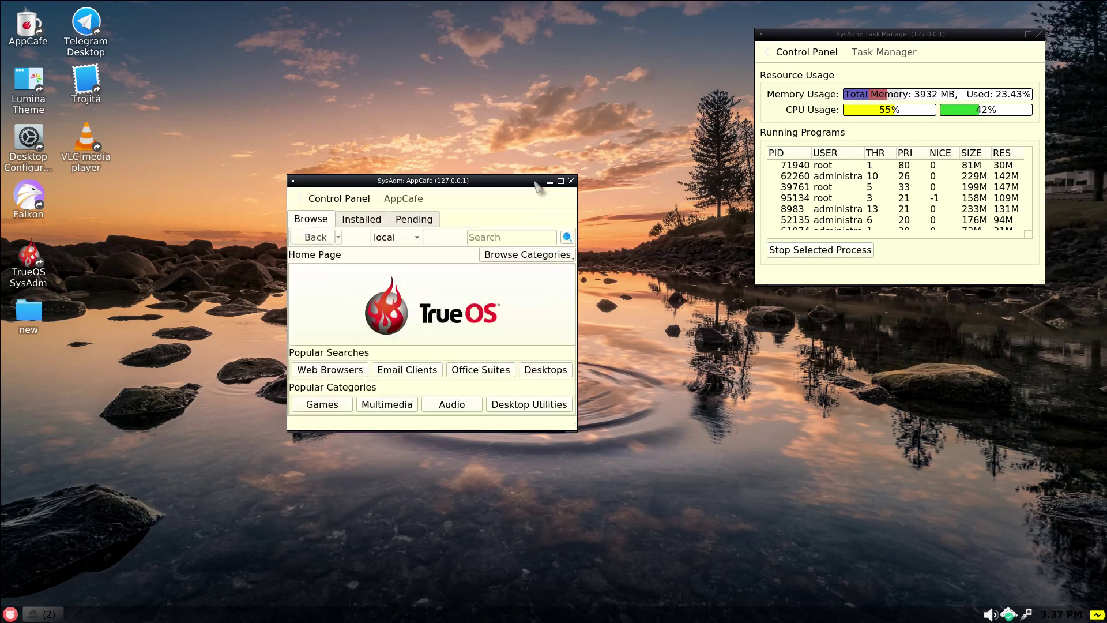
{"action": "left_click", "coordinate": [560, 181]}
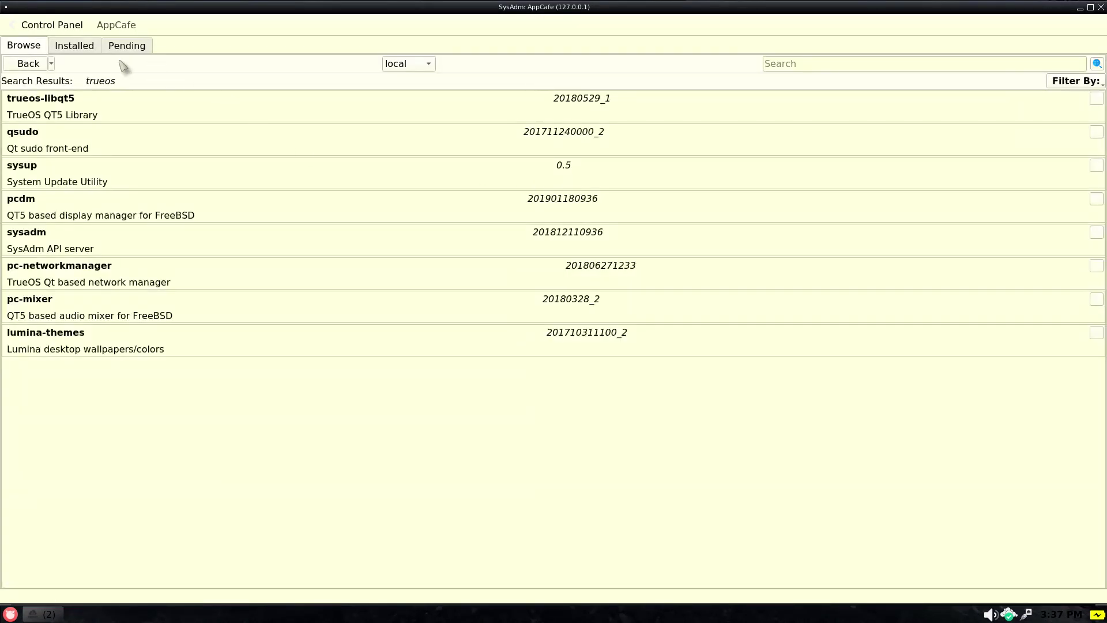
Review AppCafe's installed packages and pending actions, go back to the Control Panel, and close the window
{"action": "left_click", "coordinate": [75, 46]}
{"action": "scroll", "coordinate": [81, 148], "scroll_direction": "down", "scroll_amount": 20}
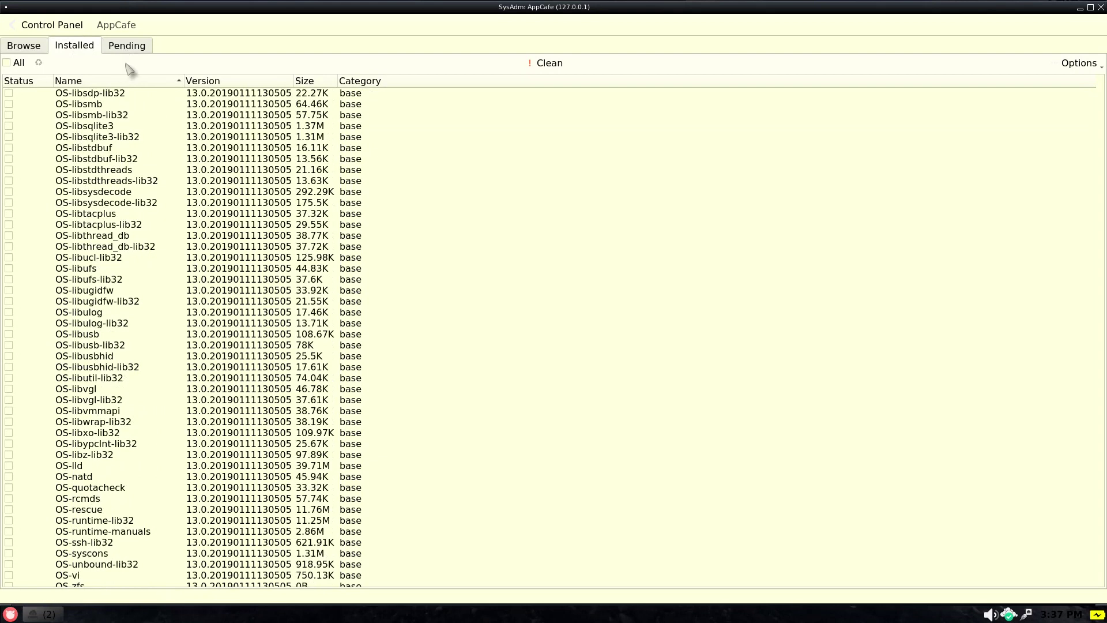
{"action": "scroll", "coordinate": [195, 81], "scroll_direction": "down", "scroll_amount": 4}
{"action": "left_click", "coordinate": [141, 47]}
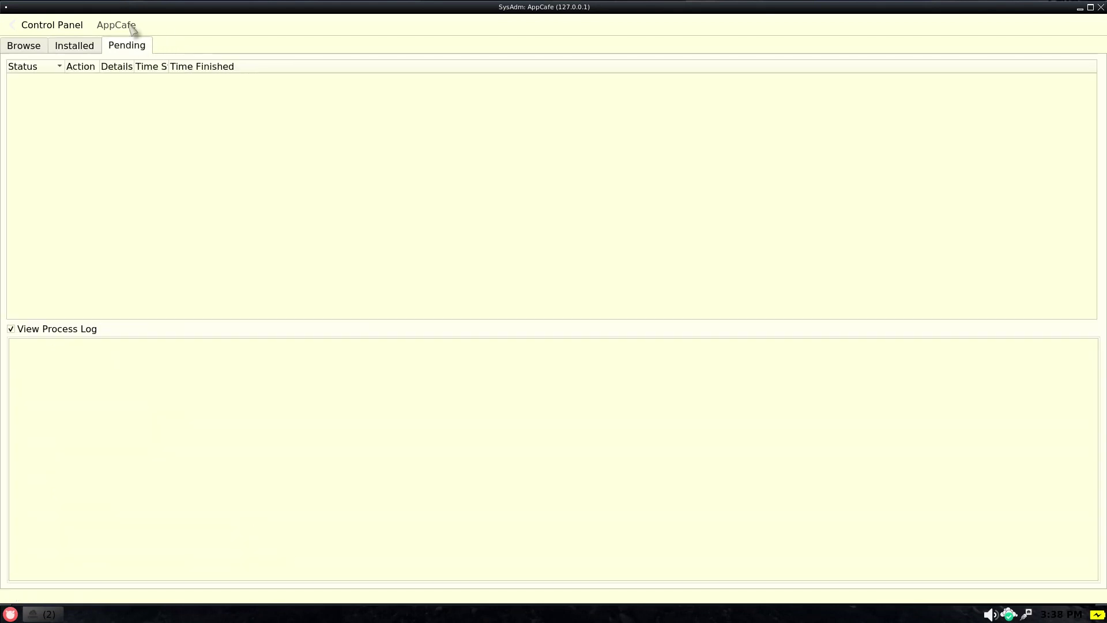
{"action": "left_click", "coordinate": [76, 26]}
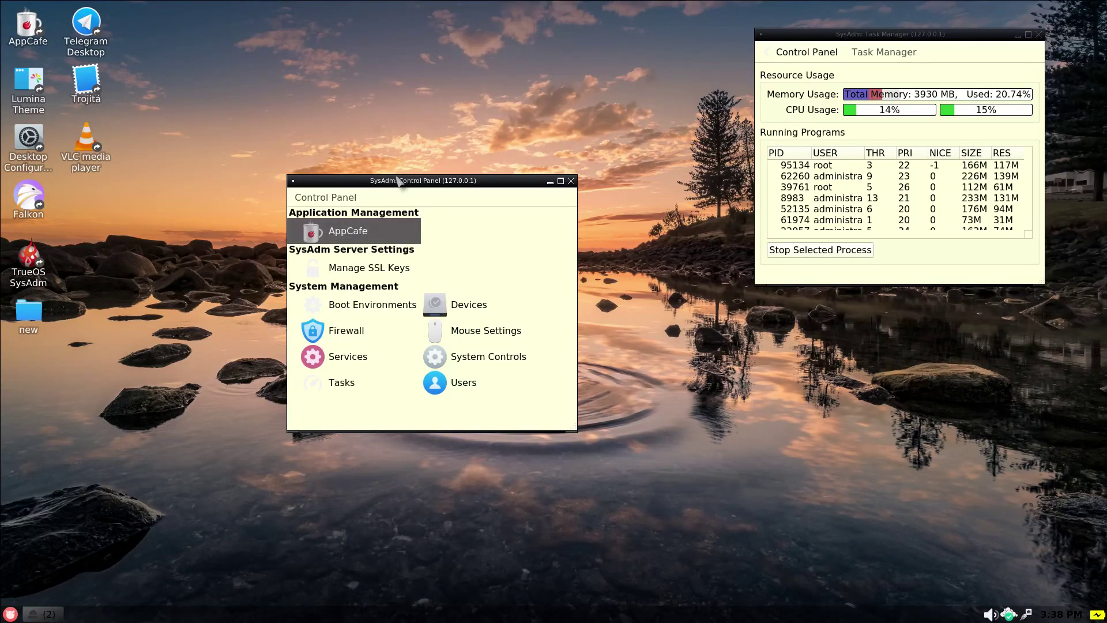
{"action": "left_click", "coordinate": [569, 182]}
Open Lumina Theme, try the Windows style in the preview, and set the style back to Fusion
{"action": "double_click", "coordinate": [29, 83]}
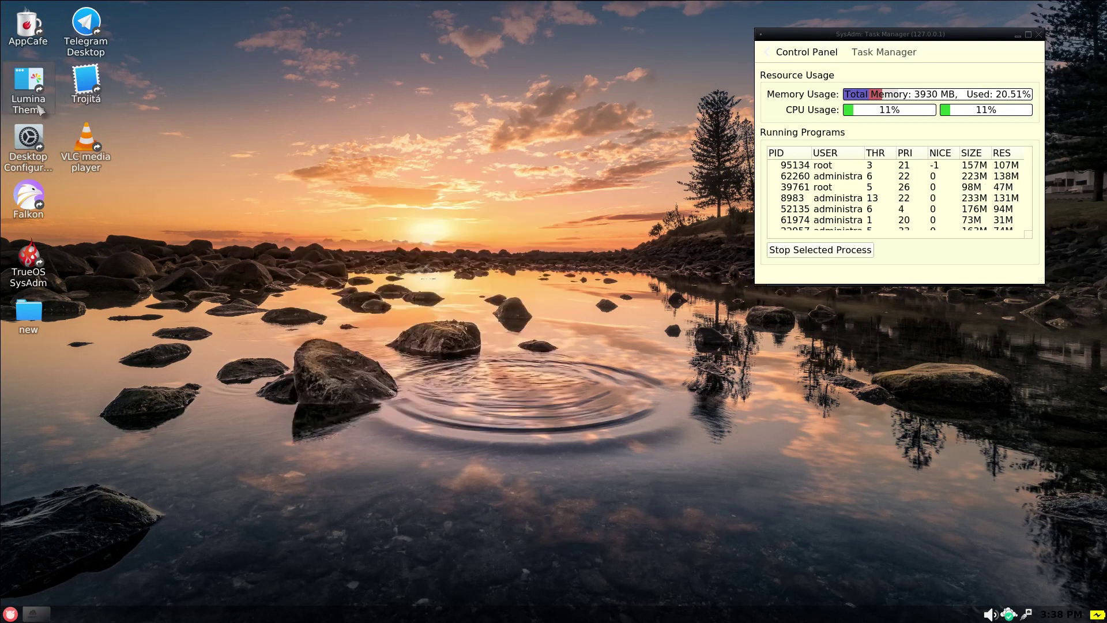
{"action": "left_click", "coordinate": [129, 34]}
{"action": "left_click", "coordinate": [123, 24]}
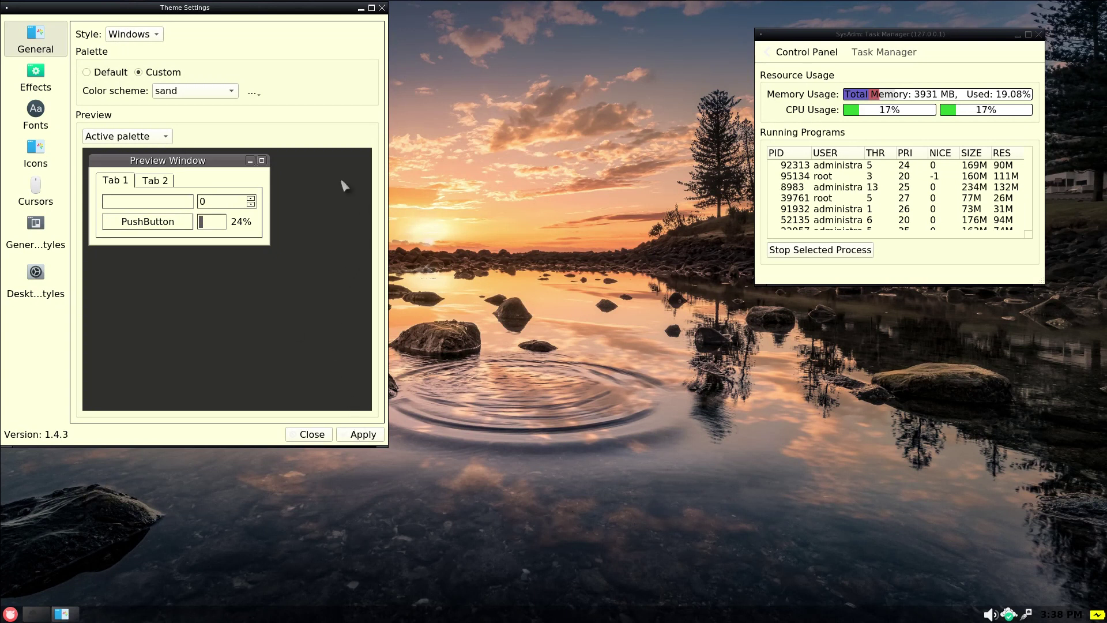
{"action": "left_click", "coordinate": [141, 36]}
{"action": "left_click", "coordinate": [141, 50]}
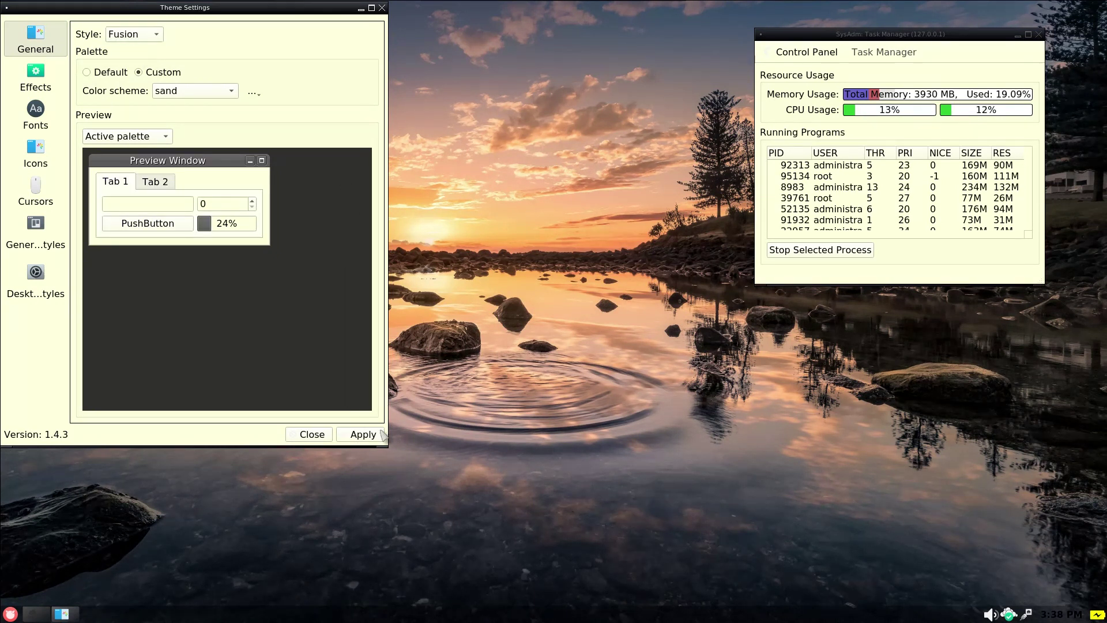
Look over the Effects and Fonts settings, and apply the Material Design (light) icon theme
{"action": "left_click", "coordinate": [39, 74]}
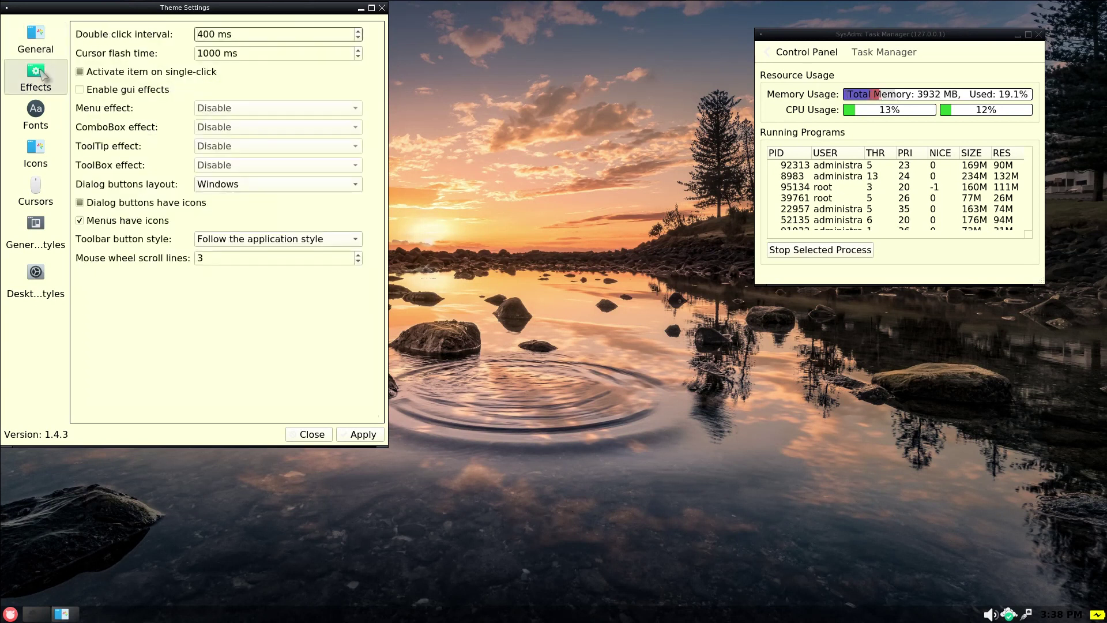
{"action": "left_click", "coordinate": [49, 112]}
{"action": "left_click", "coordinate": [49, 162]}
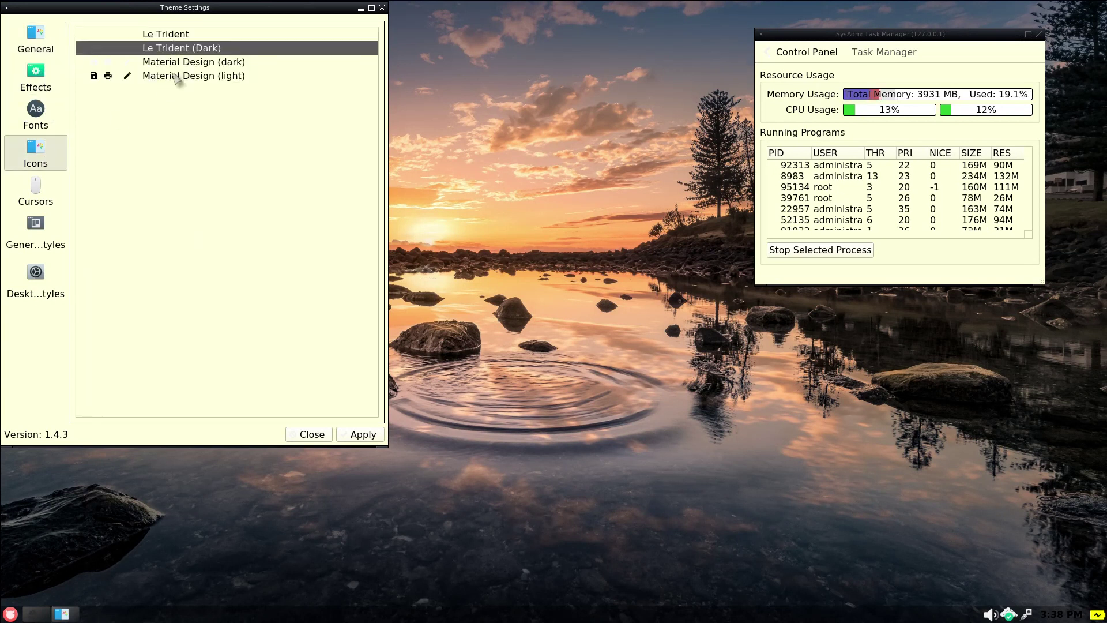
{"action": "left_click", "coordinate": [175, 76]}
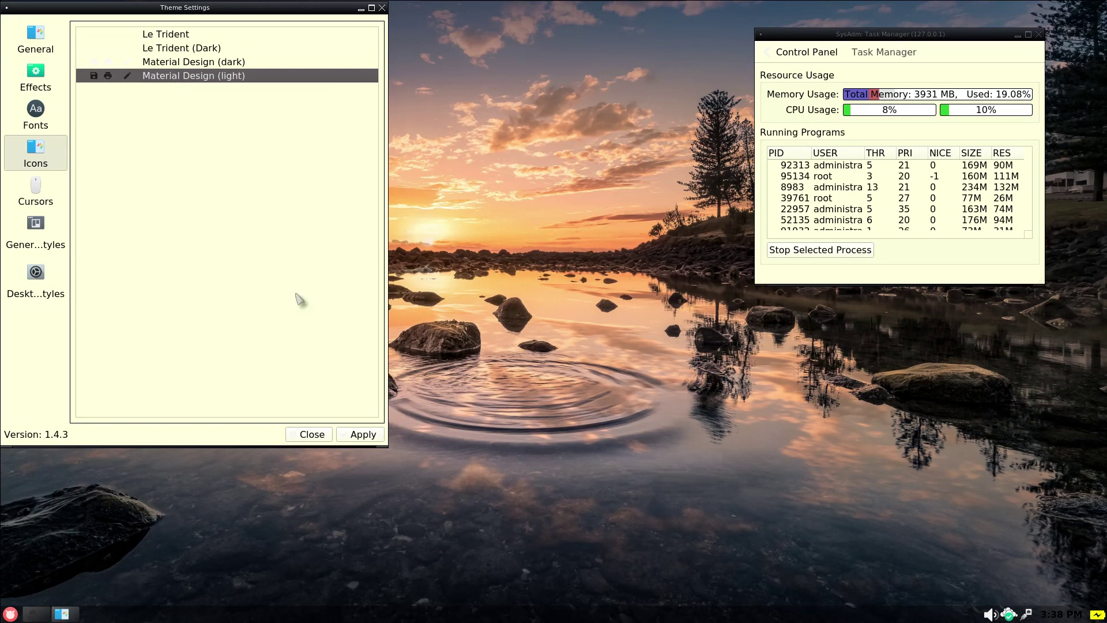
{"action": "left_click", "coordinate": [361, 434]}
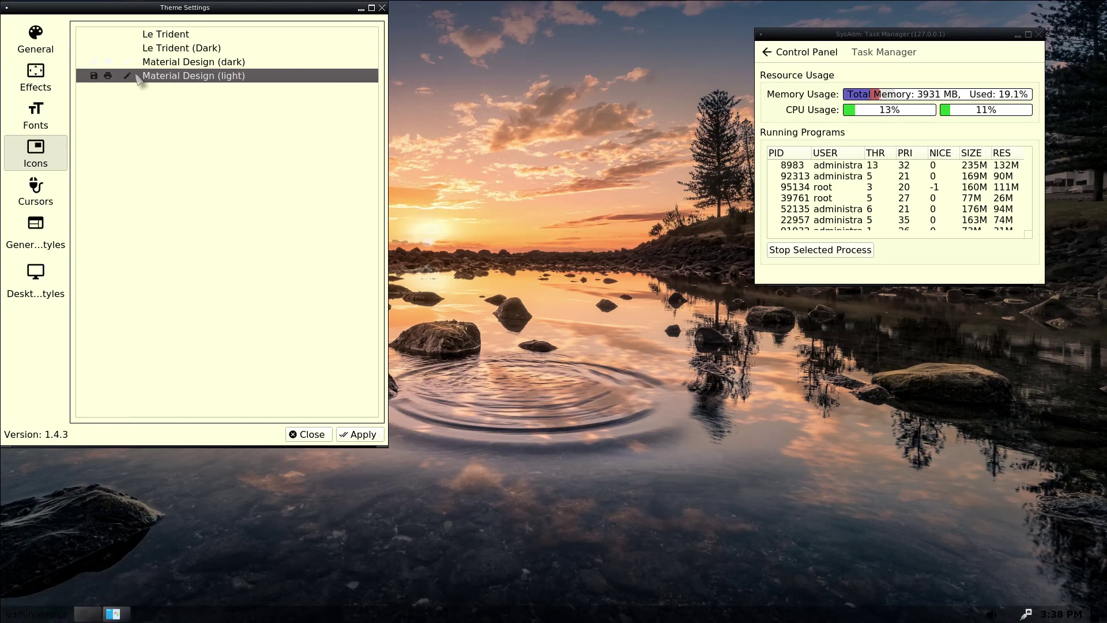
Apply the Le Trident icon theme and move the Theme Settings window slightly away from the screen corner
{"action": "left_click", "coordinate": [161, 35]}
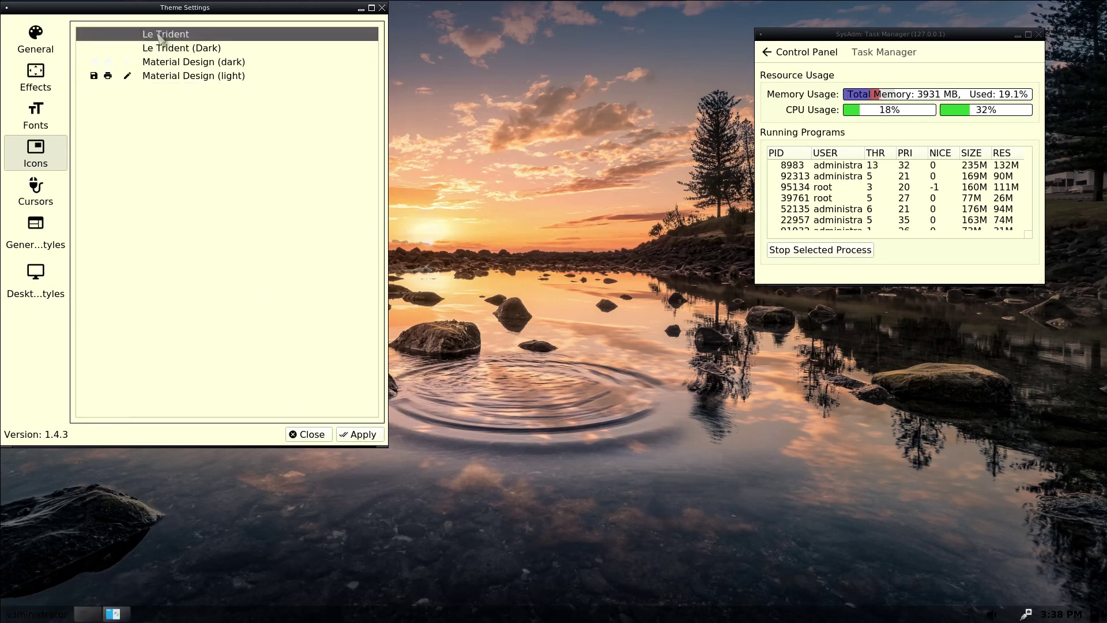
{"action": "left_click", "coordinate": [360, 434]}
{"action": "left_click_drag", "start_coordinate": [202, 8], "coordinate": [245, 26]}
Look over the available cursor themes and select chameleon-pearl-regular
{"action": "left_click", "coordinate": [88, 224]}
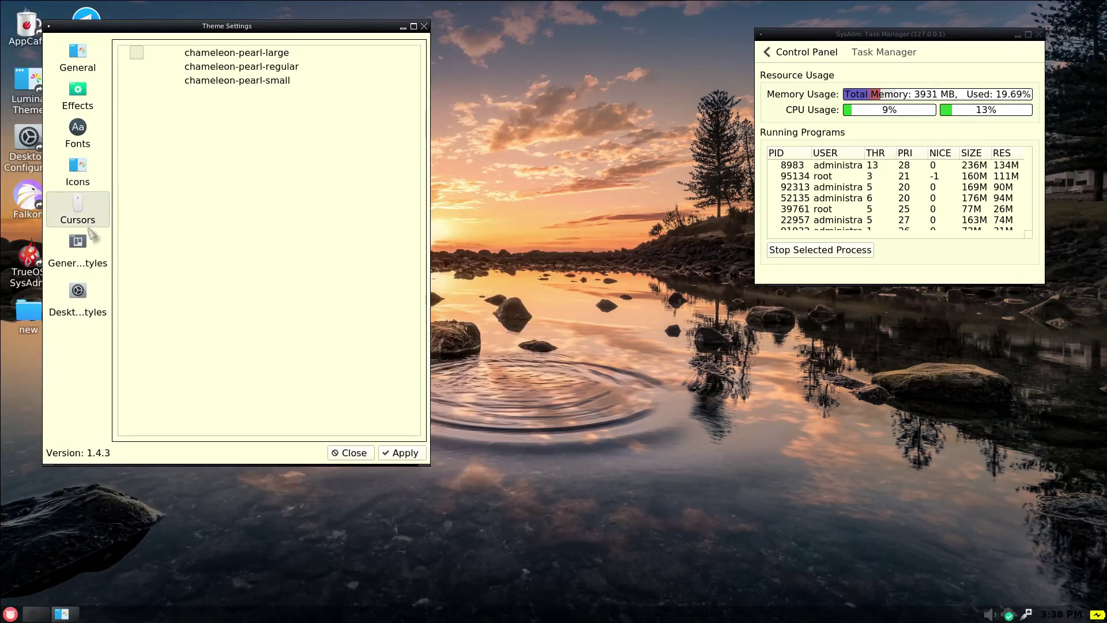
{"action": "left_click", "coordinate": [221, 66]}
{"action": "left_click", "coordinate": [222, 85]}
{"action": "left_click", "coordinate": [152, 68]}
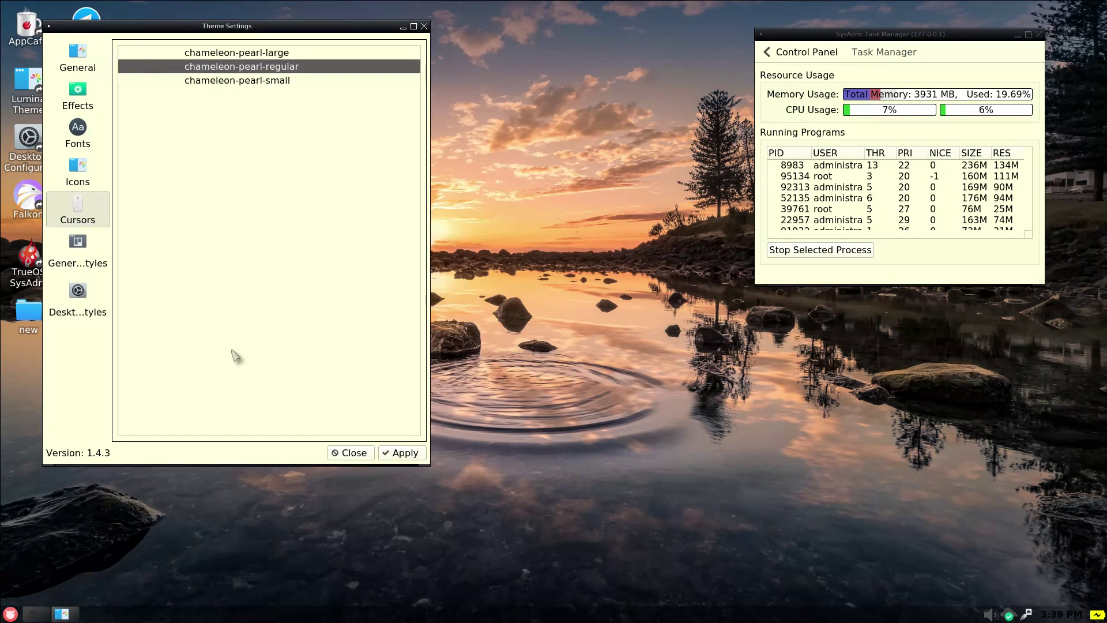
Look over the general and desktop style sheets, and close Theme Settings
{"action": "left_click", "coordinate": [78, 254]}
{"action": "left_click", "coordinate": [92, 305]}
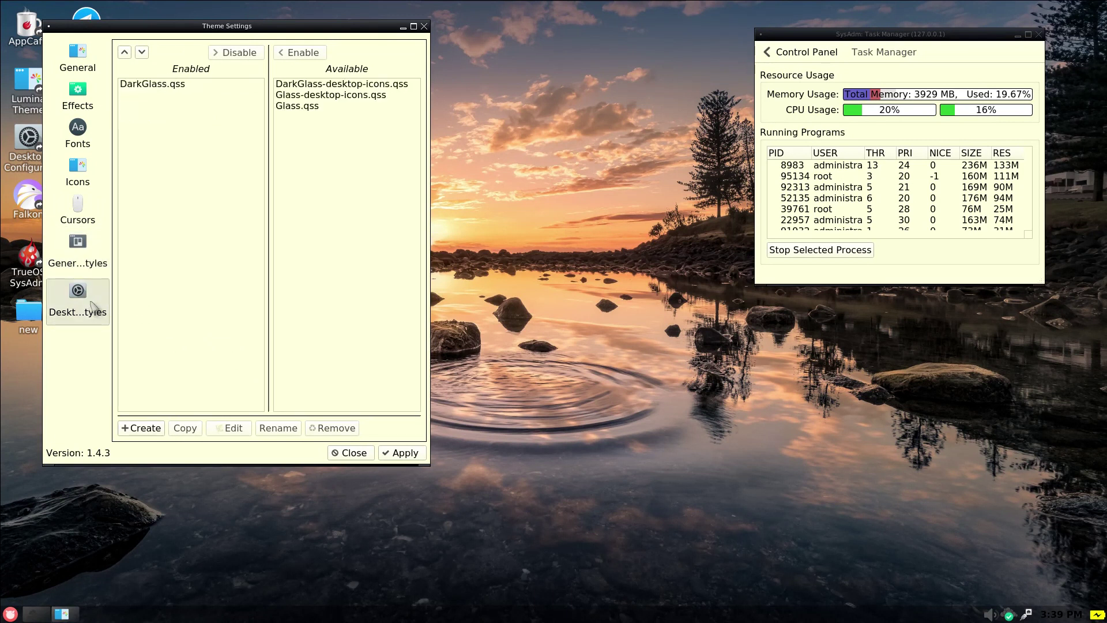
{"action": "left_click", "coordinate": [424, 27]}
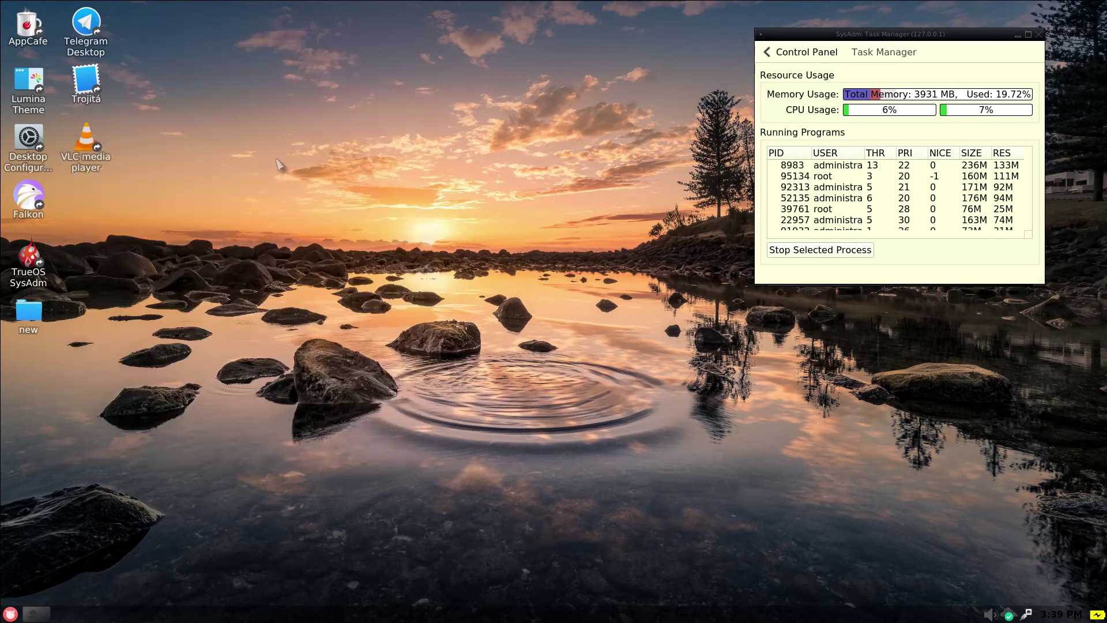
Show Desktop Configuration, Falkon, TrueOS SysAdm and Telegram Desktop from their desktop icons one by one, closing each window
{"action": "double_click", "coordinate": [28, 155]}
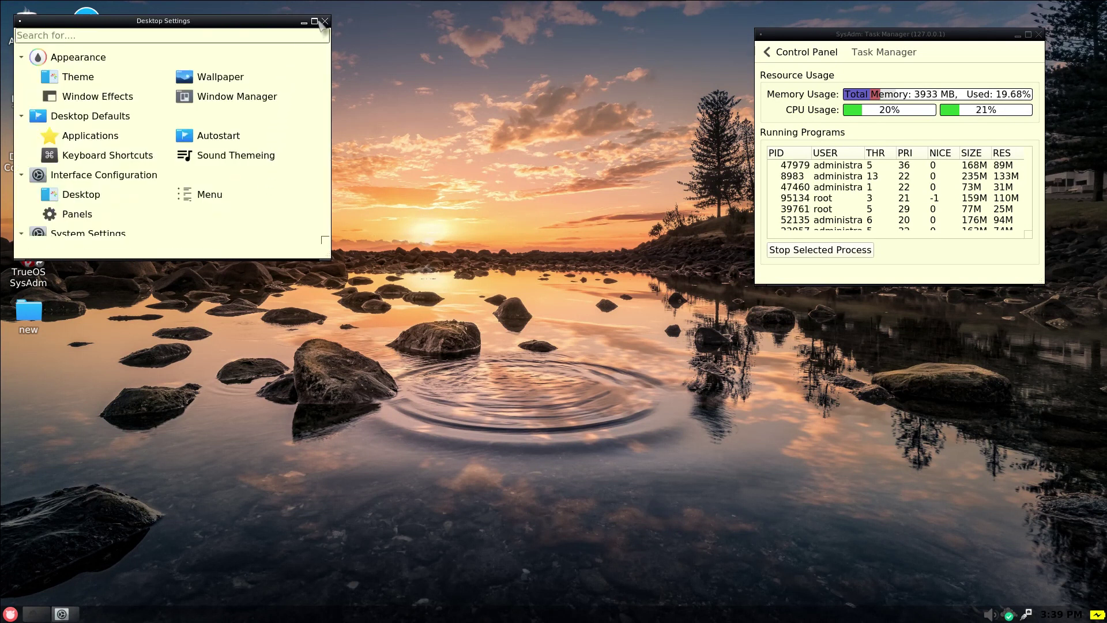
{"action": "left_click", "coordinate": [324, 20]}
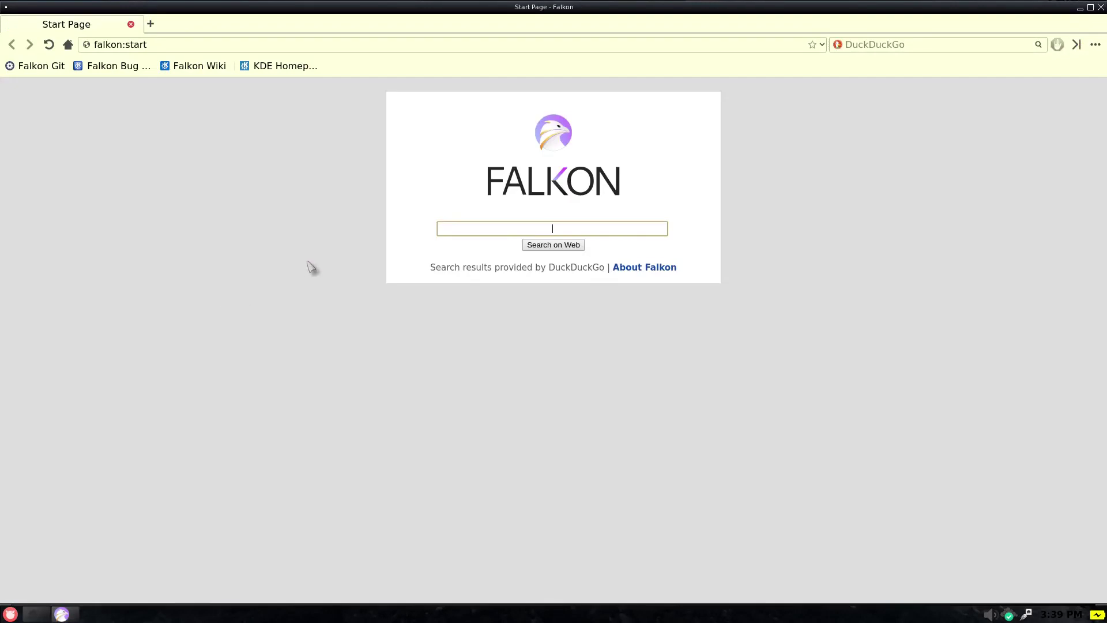
{"action": "left_click", "coordinate": [1101, 7]}
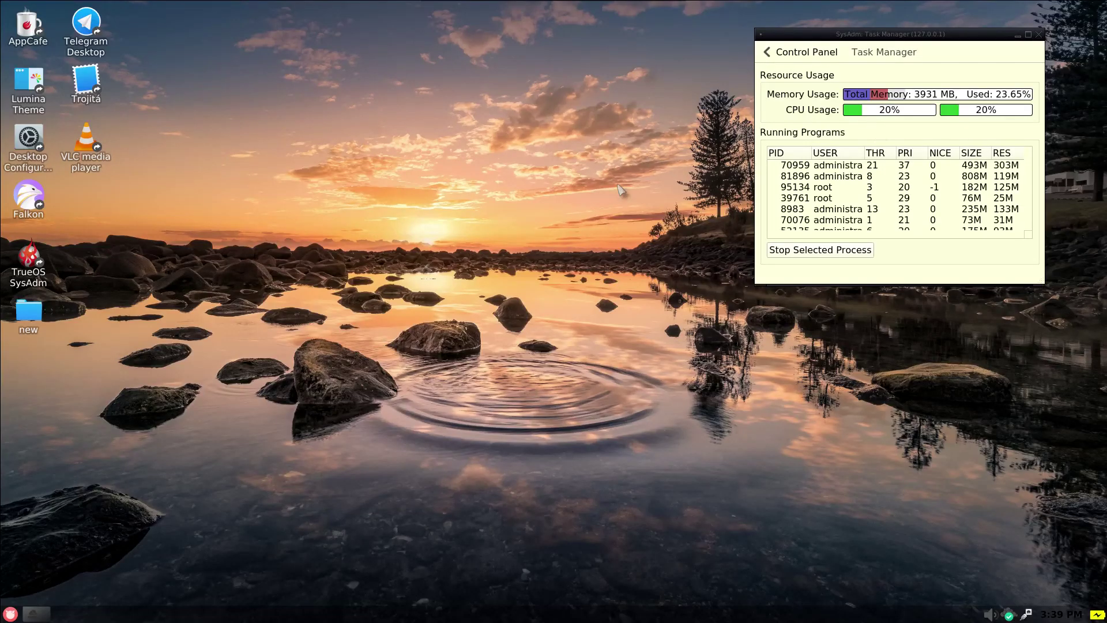
{"action": "double_click", "coordinate": [49, 280]}
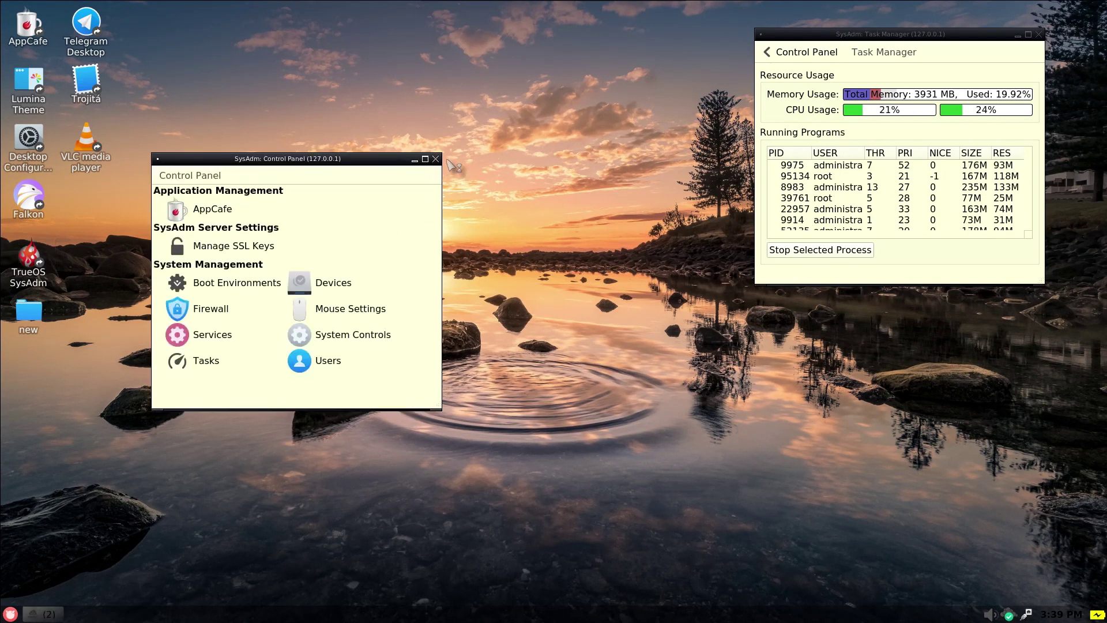
{"action": "left_click", "coordinate": [434, 161]}
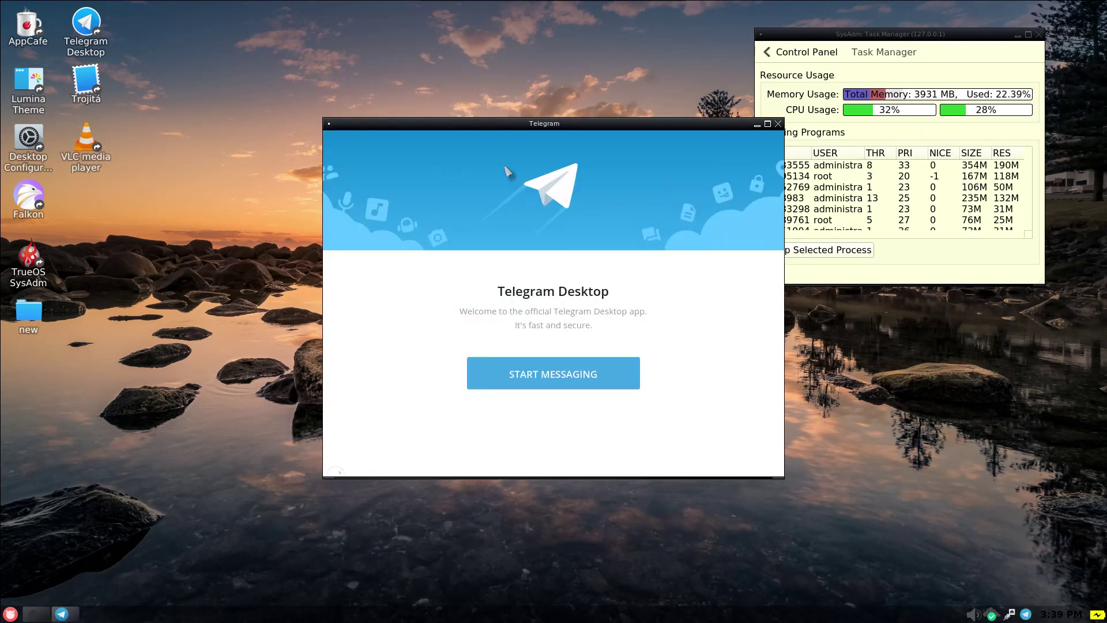
{"action": "left_click", "coordinate": [777, 125]}
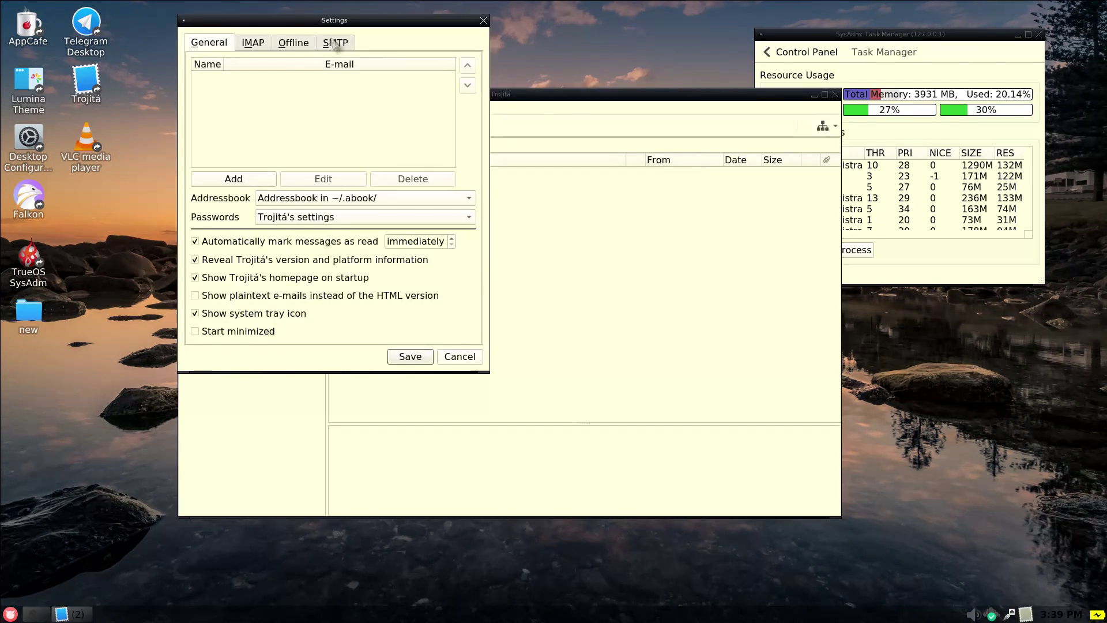
Dismiss Trojitá's account settings without configuring an IMAP account, and close its window to the system tray
{"action": "left_click", "coordinate": [483, 20]}
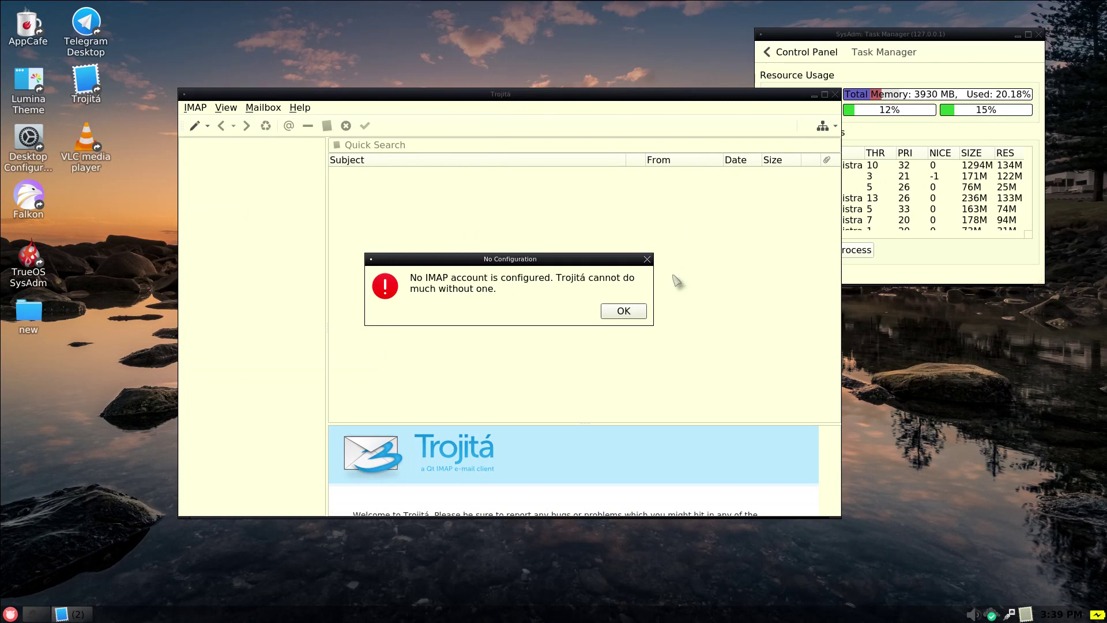
{"action": "left_click", "coordinate": [630, 312]}
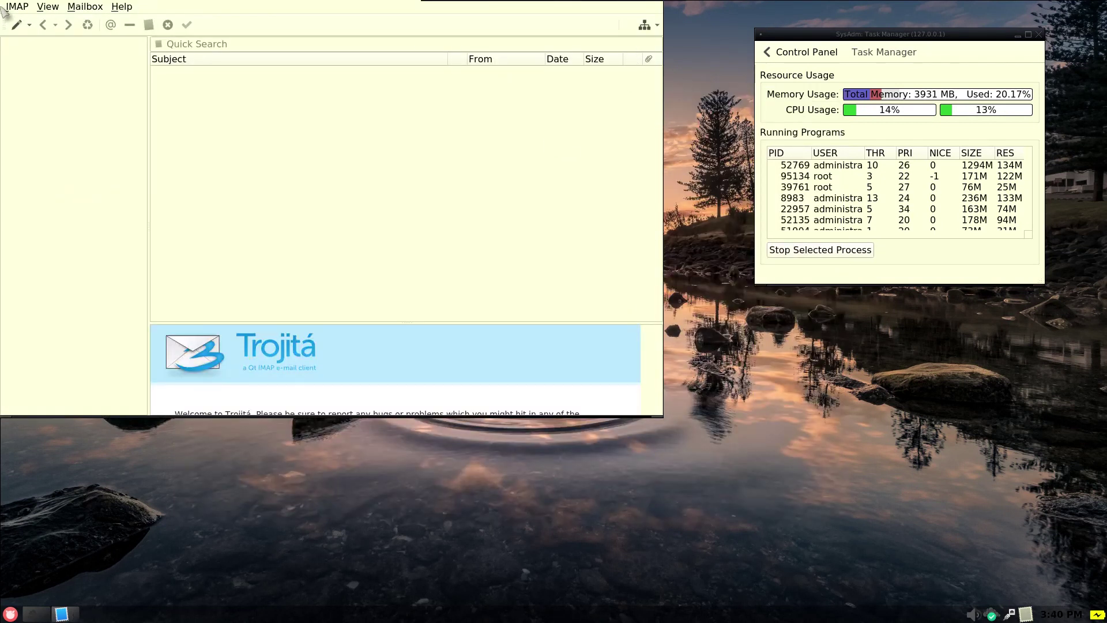
{"action": "right_click", "coordinate": [60, 615]}
{"action": "left_click", "coordinate": [87, 598]}
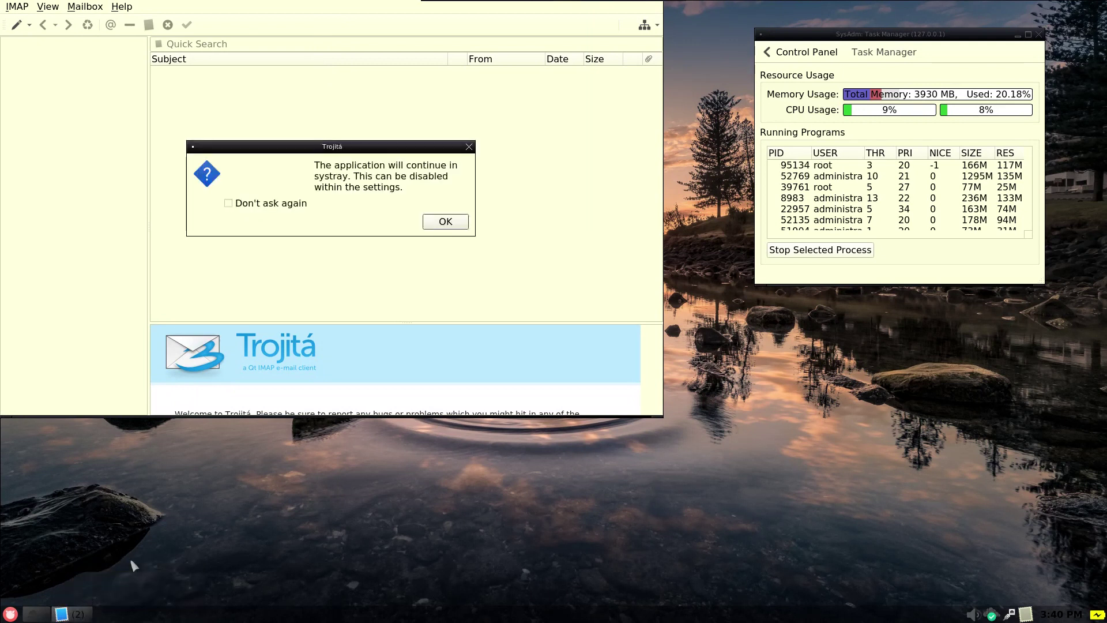
{"action": "left_click", "coordinate": [442, 224]}
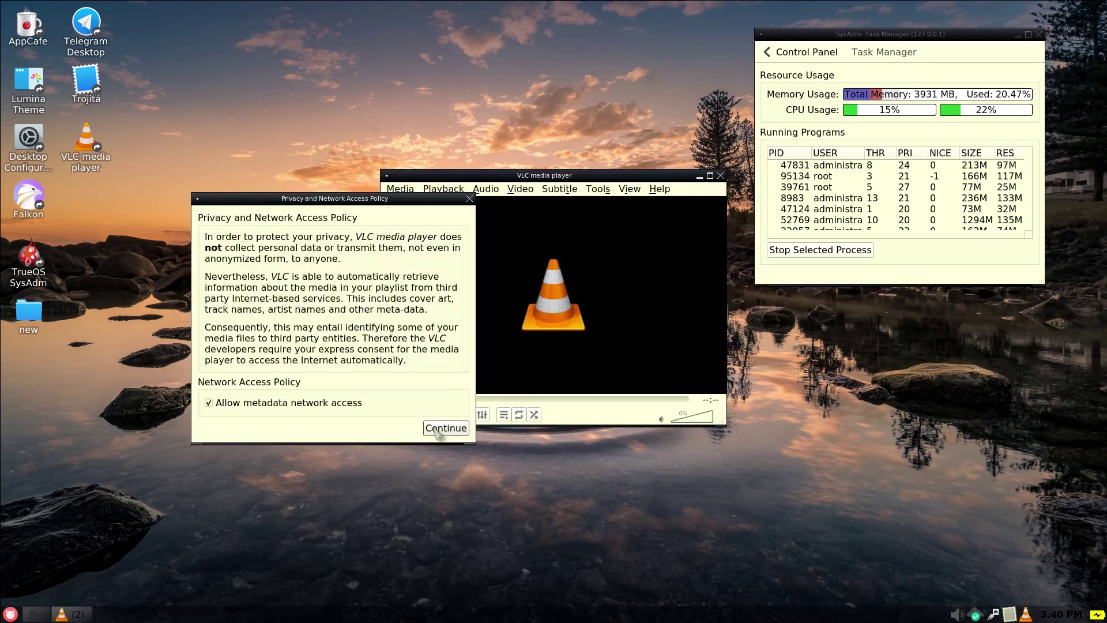
Accept VLC's network access policy with metadata access allowed, view its About information, and close the player
{"action": "left_click", "coordinate": [444, 428]}
{"action": "left_click", "coordinate": [661, 190]}
{"action": "left_click", "coordinate": [673, 221]}
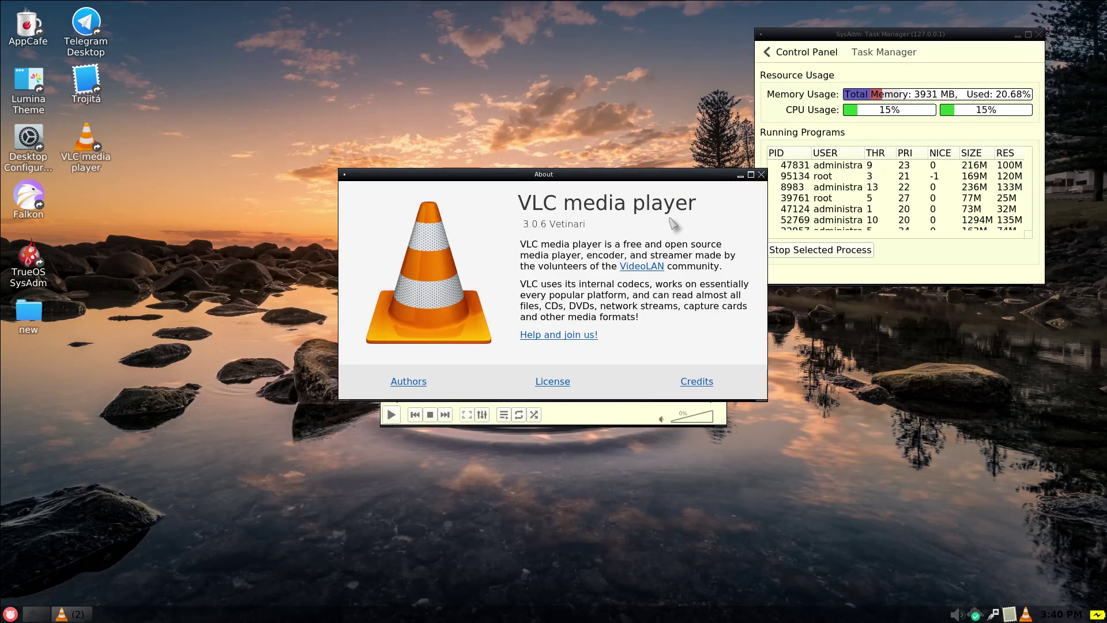
{"action": "left_click", "coordinate": [762, 174]}
{"action": "left_click", "coordinate": [723, 175]}
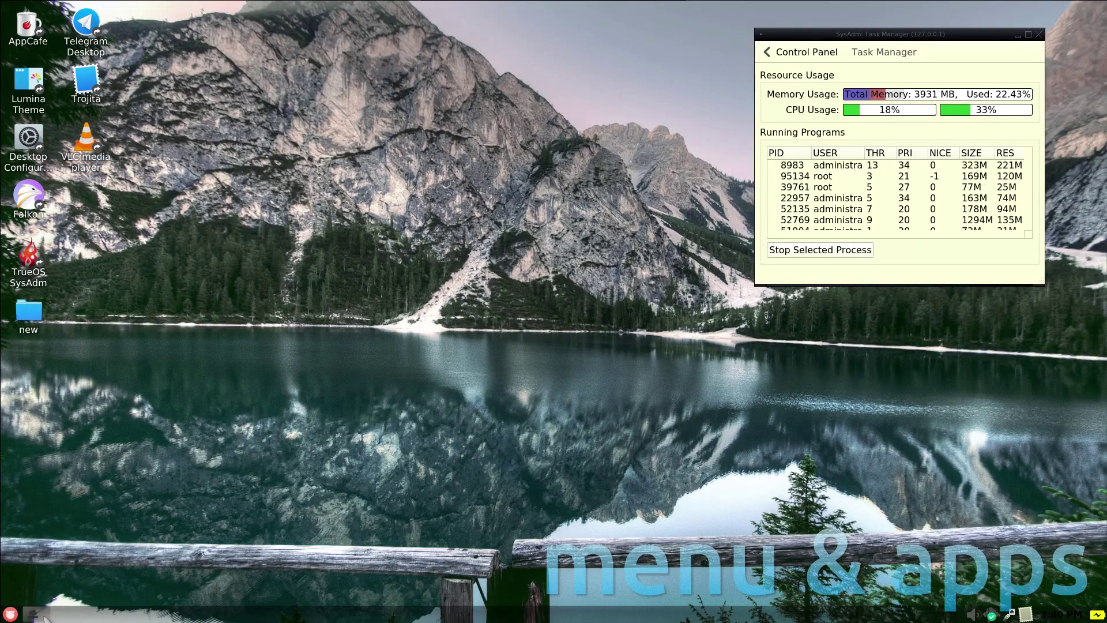
Open the start menu, enlarge it in height and width, and dismiss it
{"action": "left_click", "coordinate": [10, 613]}
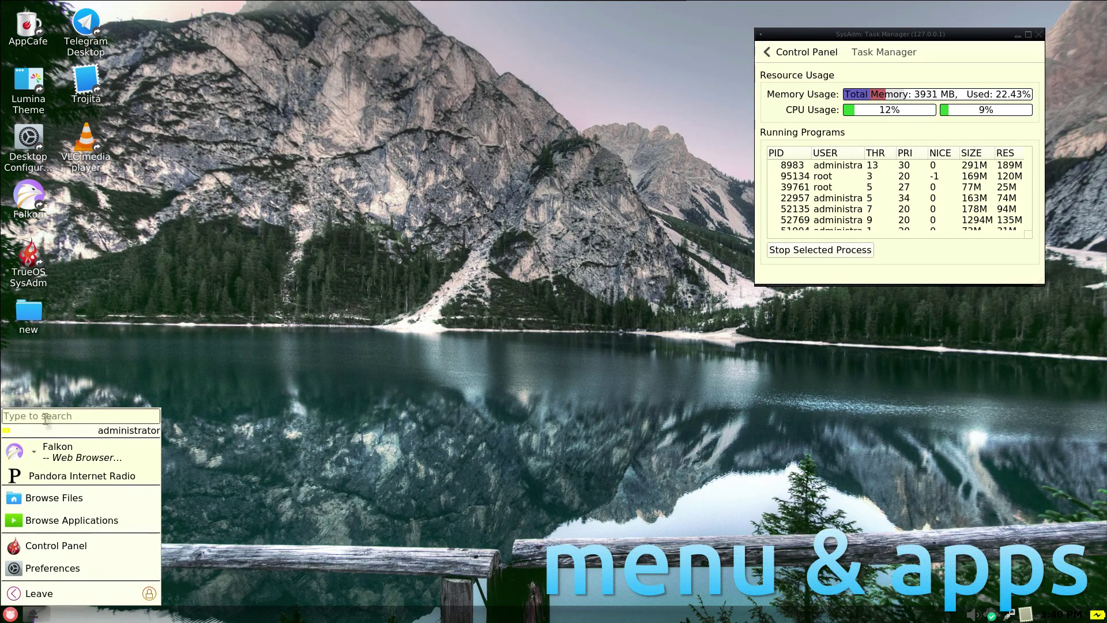
{"action": "left_click_drag", "start_coordinate": [59, 409], "coordinate": [82, 314]}
{"action": "left_click_drag", "start_coordinate": [162, 377], "coordinate": [189, 374]}
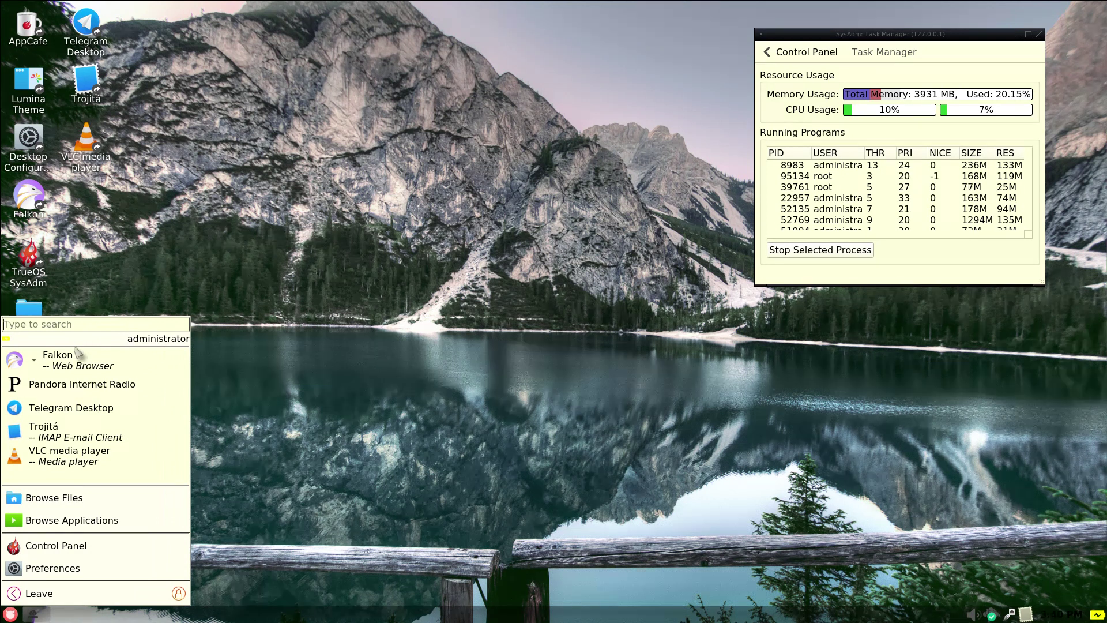
{"action": "key", "text": "Escape"}
Search the start menu for "tas" and go back to its main page
{"action": "left_click", "coordinate": [10, 613]}
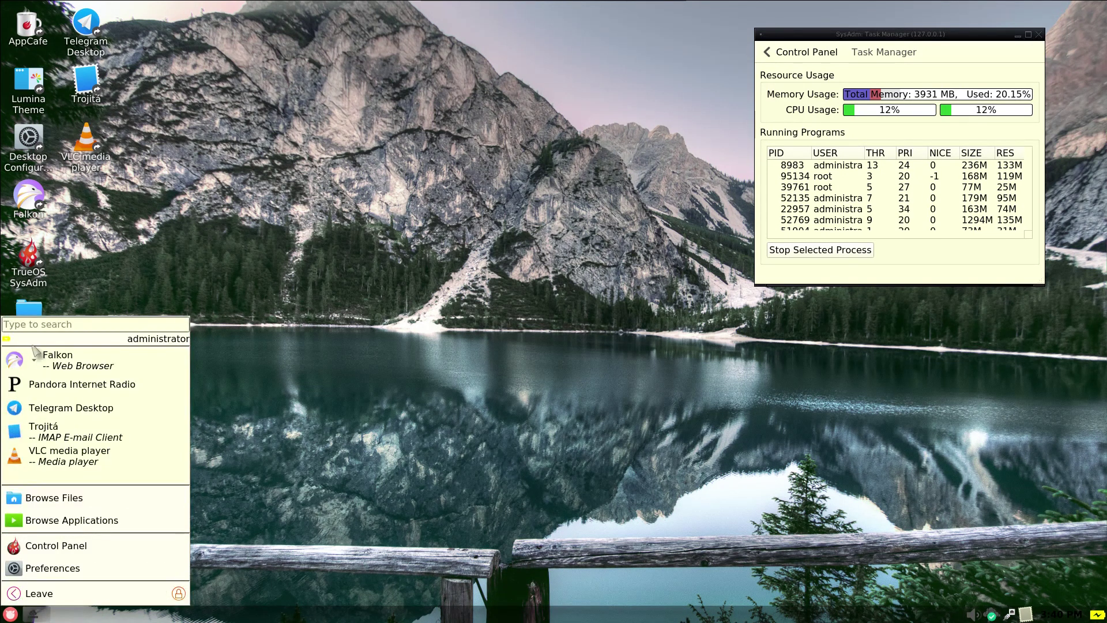
{"action": "type", "text": "tas"}
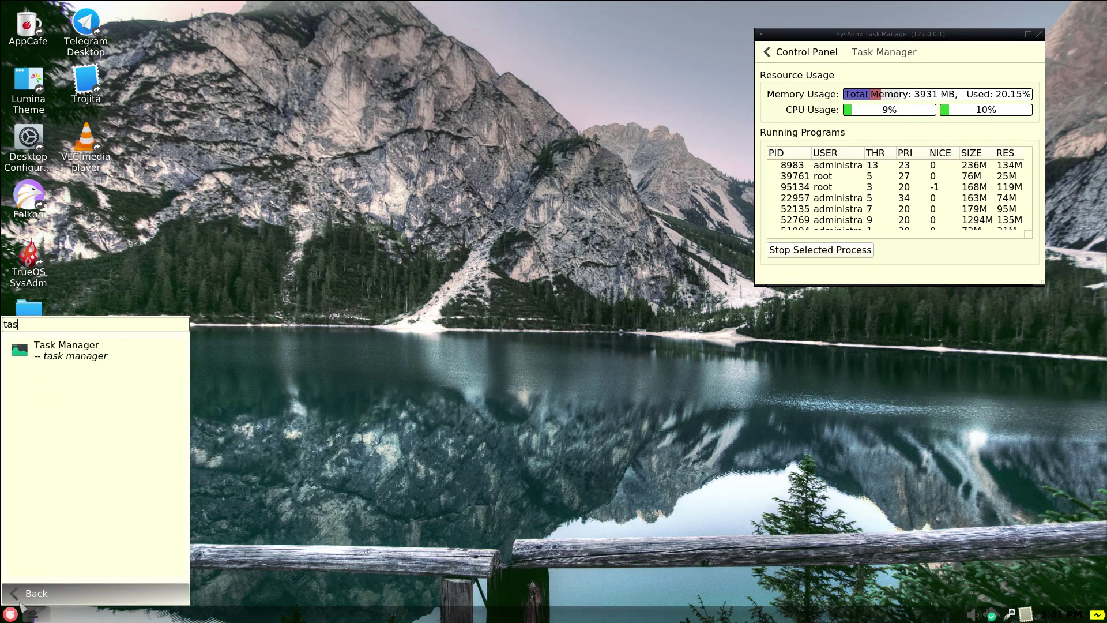
{"action": "left_click", "coordinate": [29, 593]}
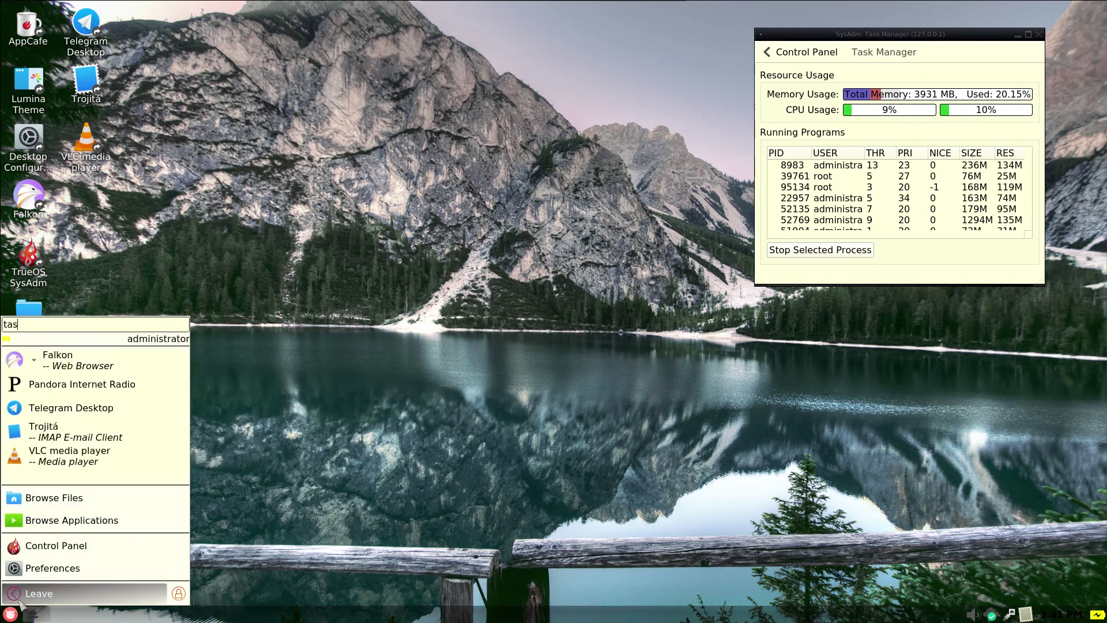
Reopen the start menu and expand Falkon's additional launch actions
{"action": "left_click", "coordinate": [40, 392]}
{"action": "left_click", "coordinate": [426, 243]}
{"action": "left_click", "coordinate": [10, 613]}
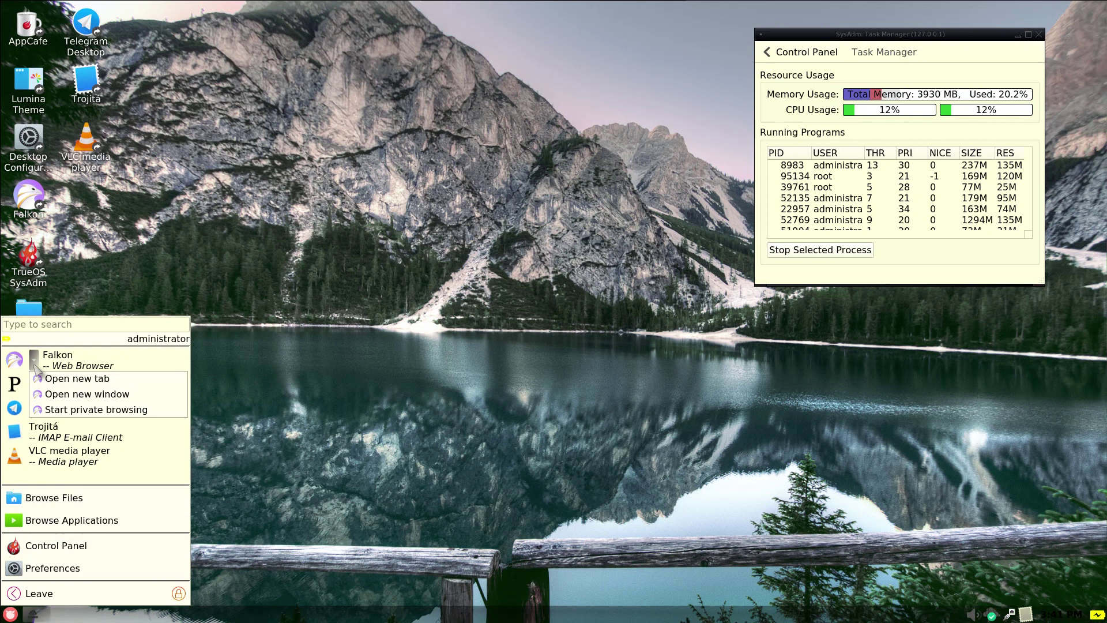
Browse the start menu's categorized application list down to its end and return to the main page
{"action": "left_click", "coordinate": [31, 521]}
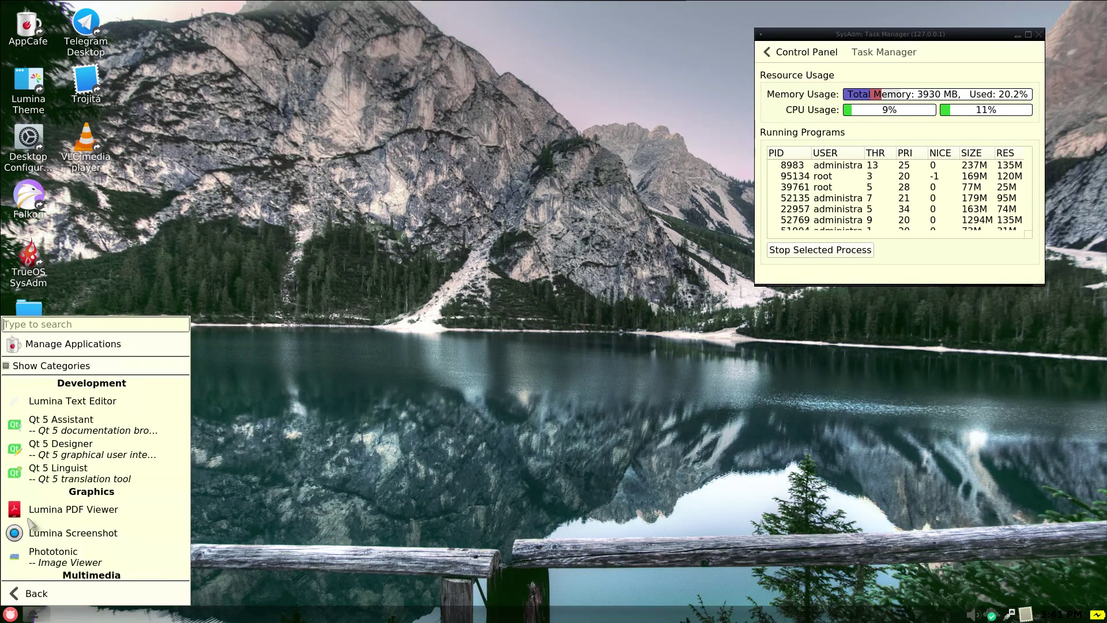
{"action": "scroll", "coordinate": [44, 492], "scroll_direction": "down", "scroll_amount": 10}
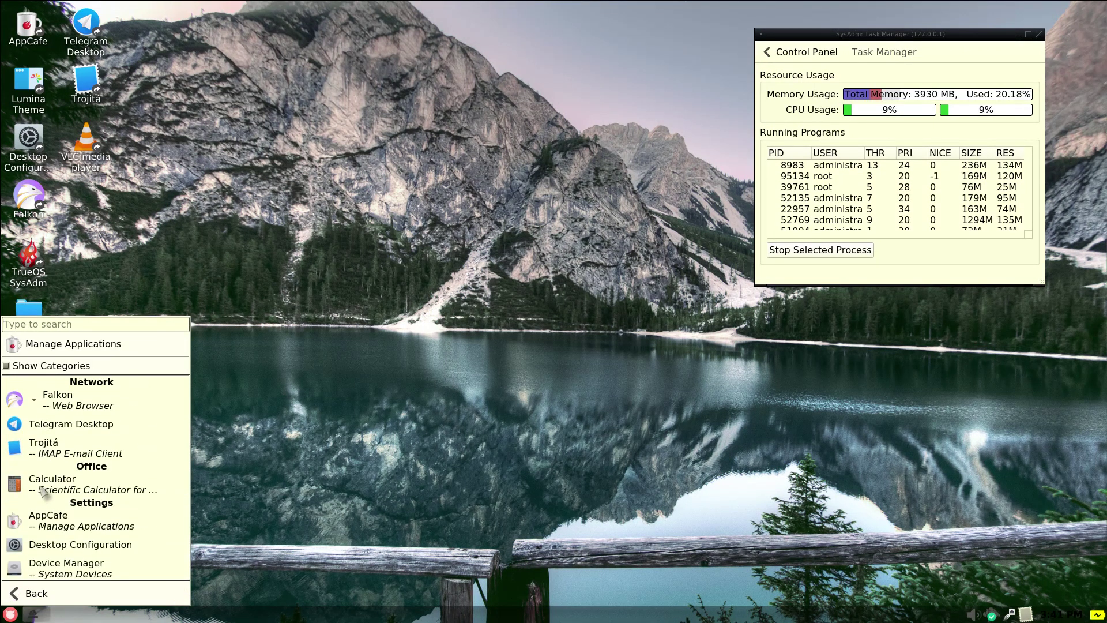
{"action": "scroll", "coordinate": [43, 491], "scroll_direction": "down", "scroll_amount": 10}
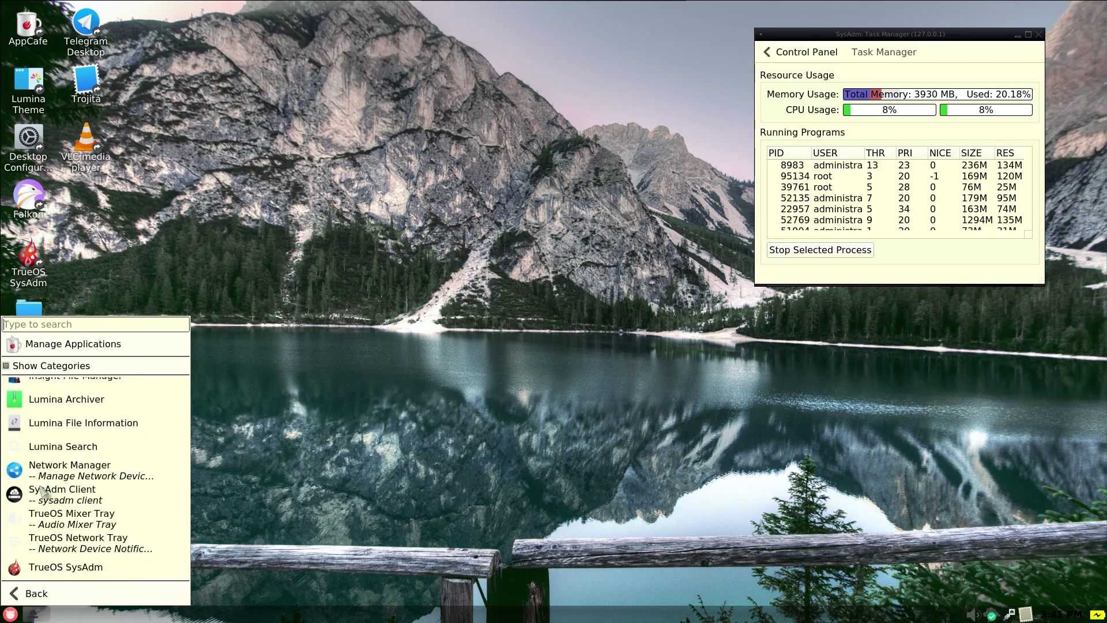
{"action": "left_click", "coordinate": [17, 592]}
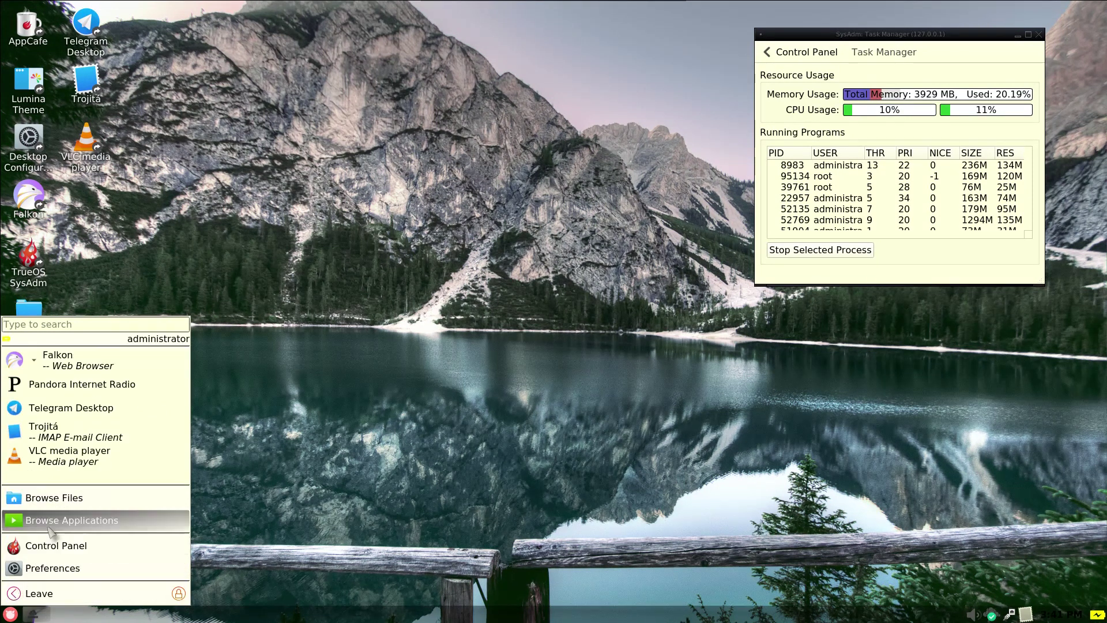
Open the home folder in the file manager and launch the Control Panel from the start menu
{"action": "left_click", "coordinate": [65, 506]}
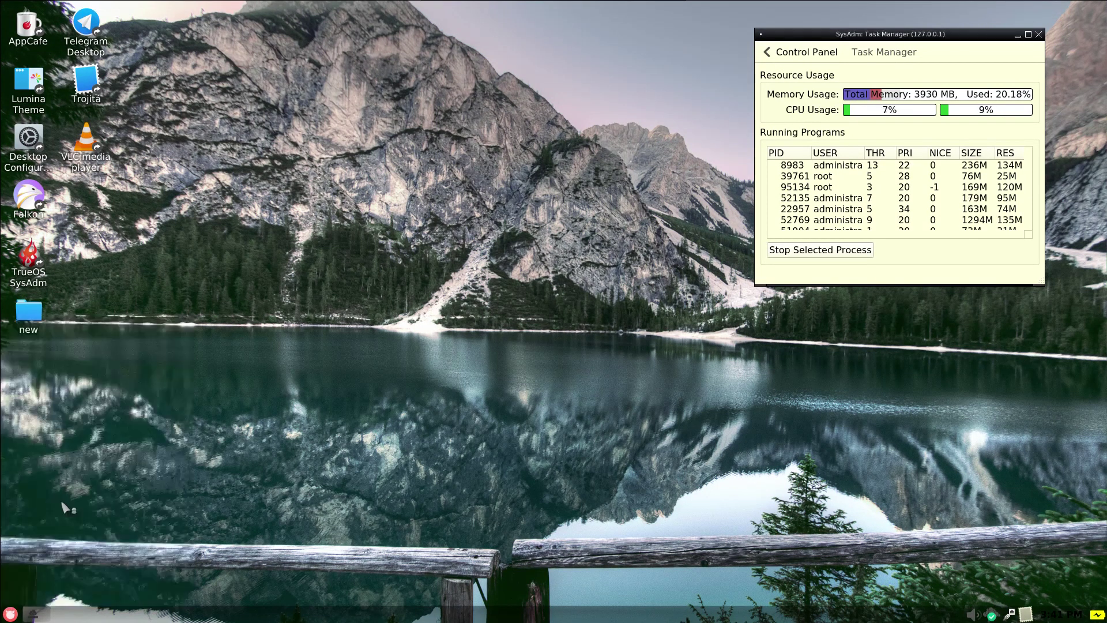
{"action": "left_click", "coordinate": [13, 615]}
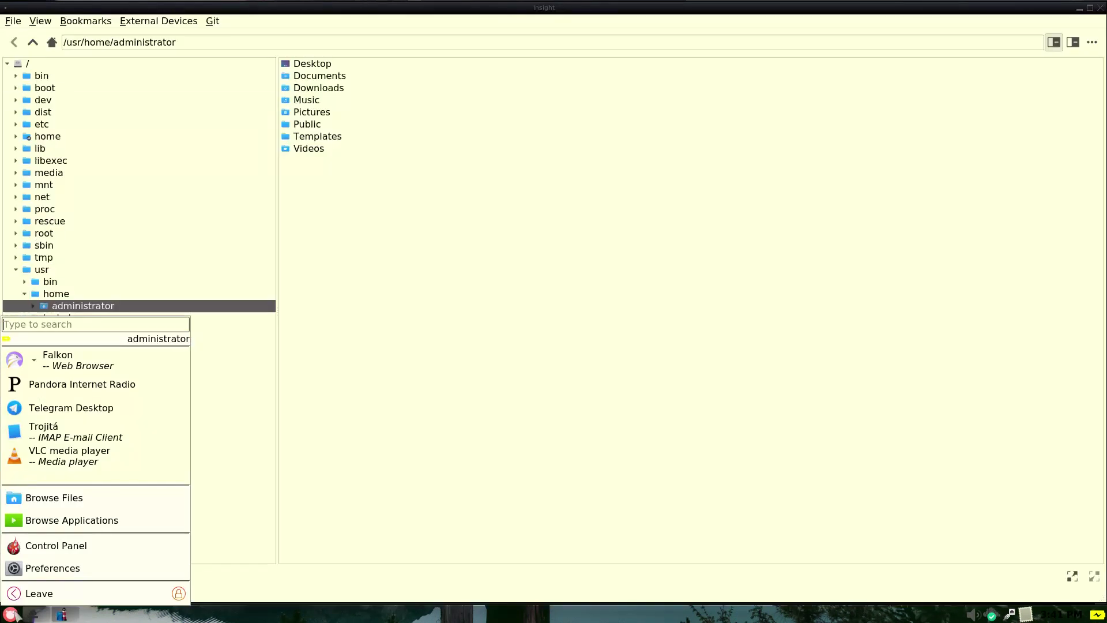
{"action": "left_click", "coordinate": [26, 551]}
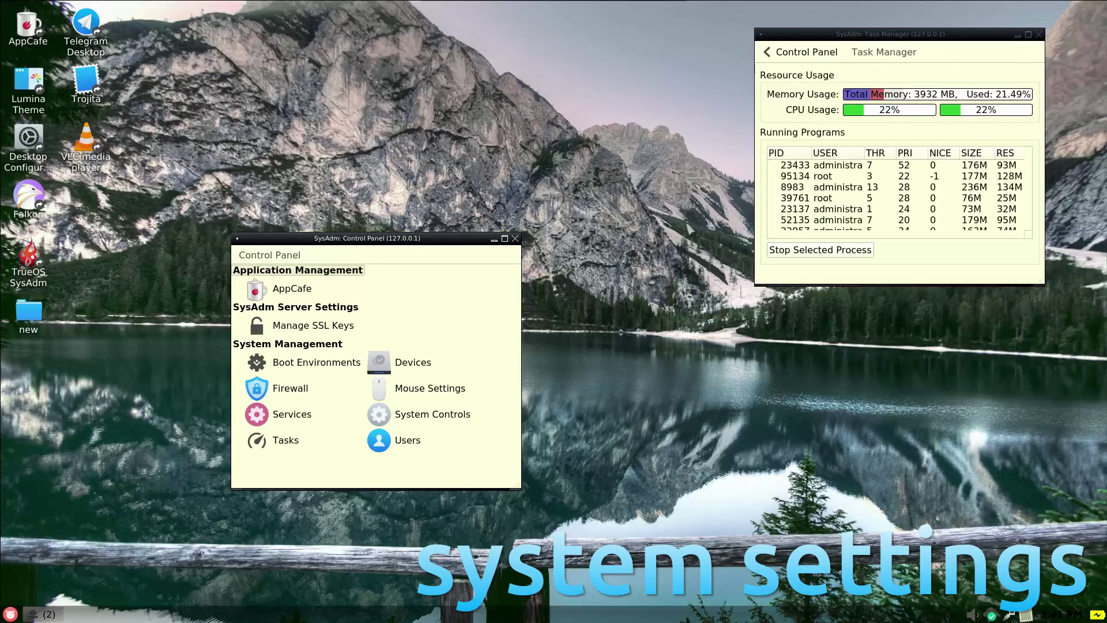
Show AppCafe in the Control Panel window, minimize the window, and restore it from the taskbar
{"action": "left_click", "coordinate": [505, 239]}
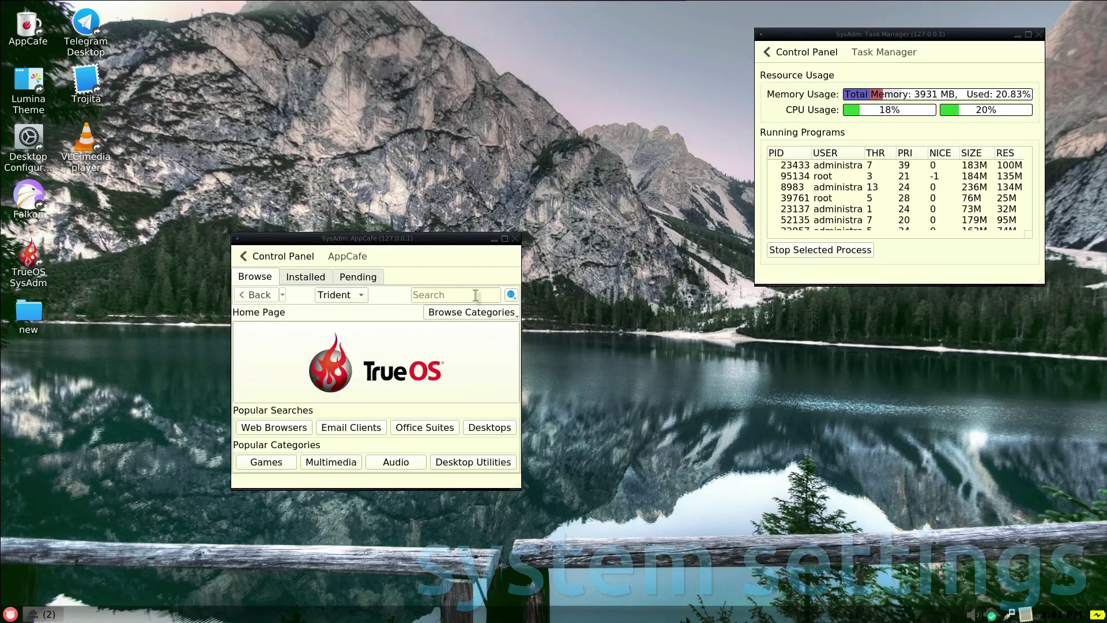
{"action": "left_click", "coordinate": [500, 239]}
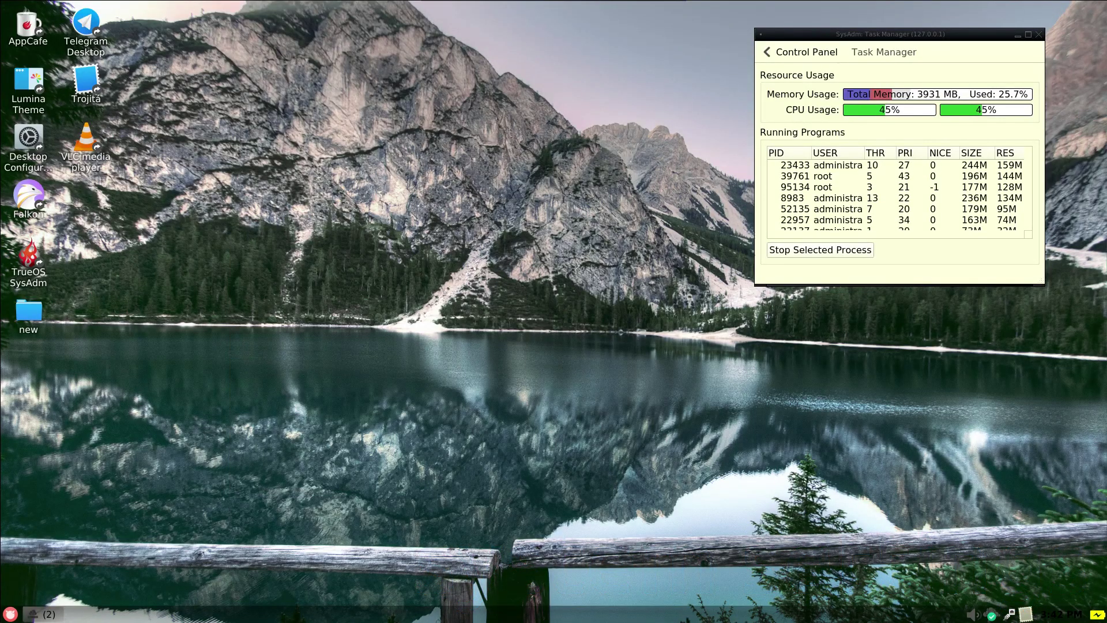
{"action": "left_click", "coordinate": [46, 613]}
{"action": "left_click", "coordinate": [64, 600]}
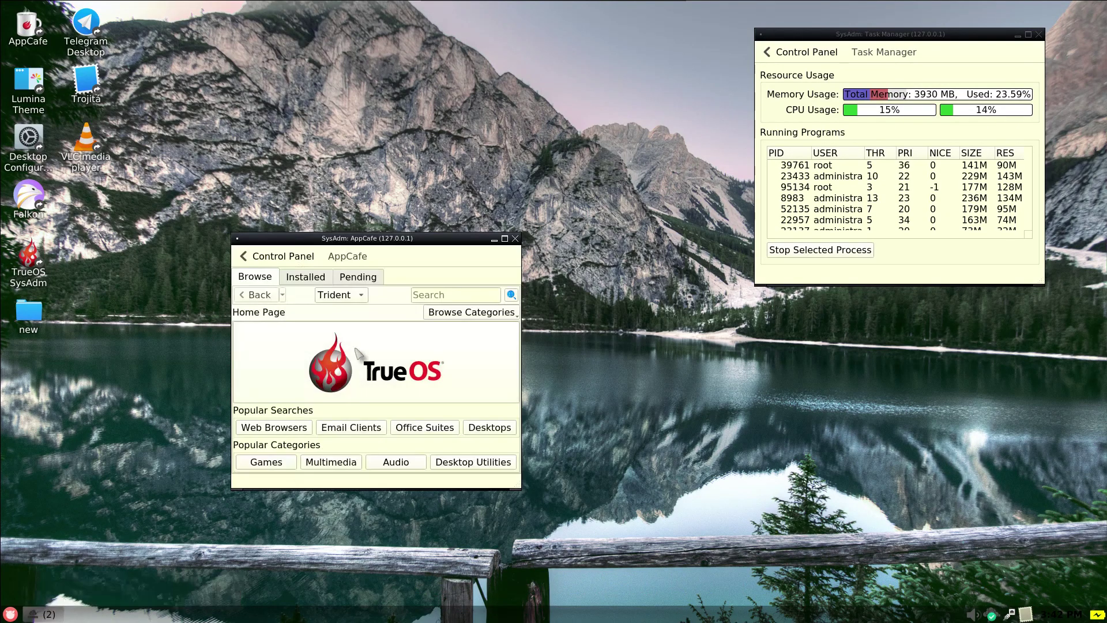
Go back from AppCafe to the Control Panel and open the SSL key management page
{"action": "left_click", "coordinate": [505, 239]}
{"action": "left_click", "coordinate": [40, 25]}
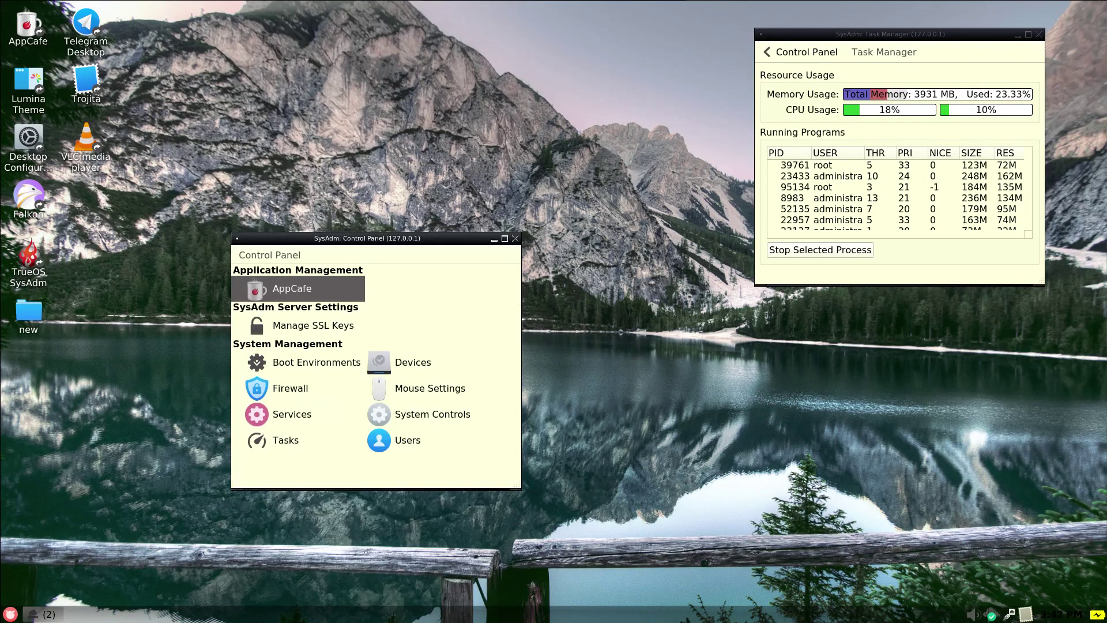
{"action": "left_click", "coordinate": [321, 325]}
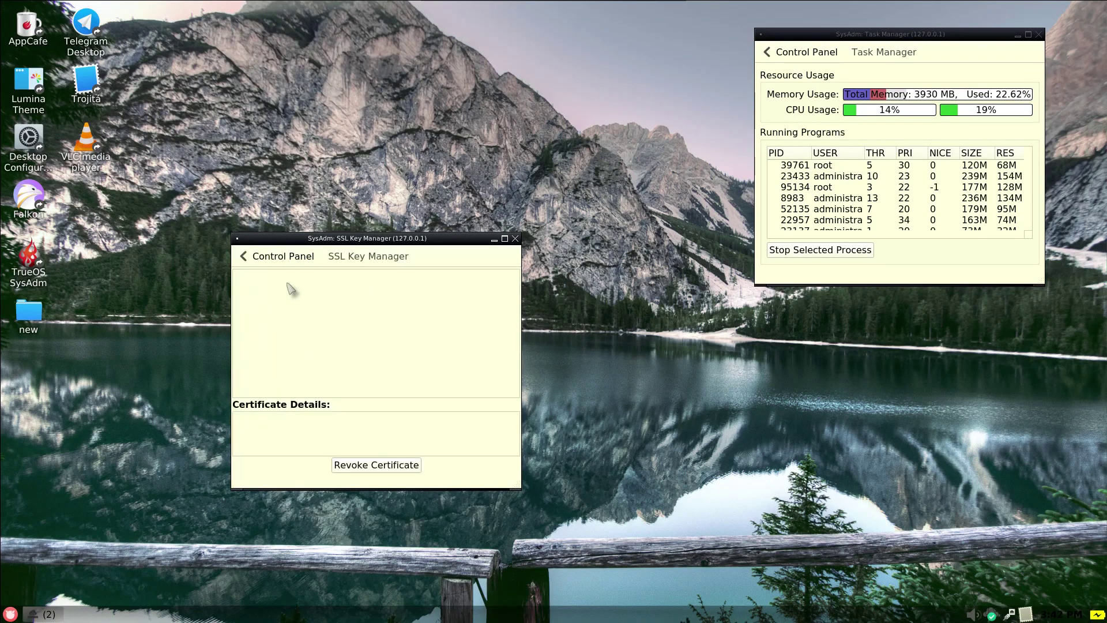
View the Boot Environments page and the Devices list in the Control Panel, trying the bridge category
{"action": "left_click", "coordinate": [260, 262]}
{"action": "left_click", "coordinate": [282, 363]}
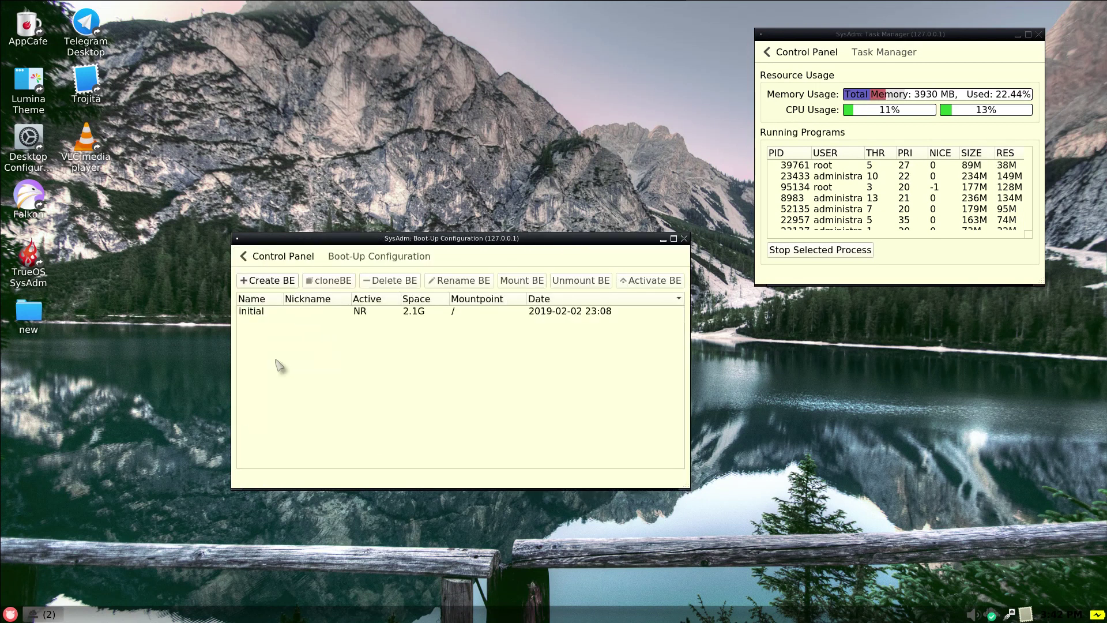
{"action": "left_click", "coordinate": [258, 261]}
{"action": "left_click", "coordinate": [381, 366]}
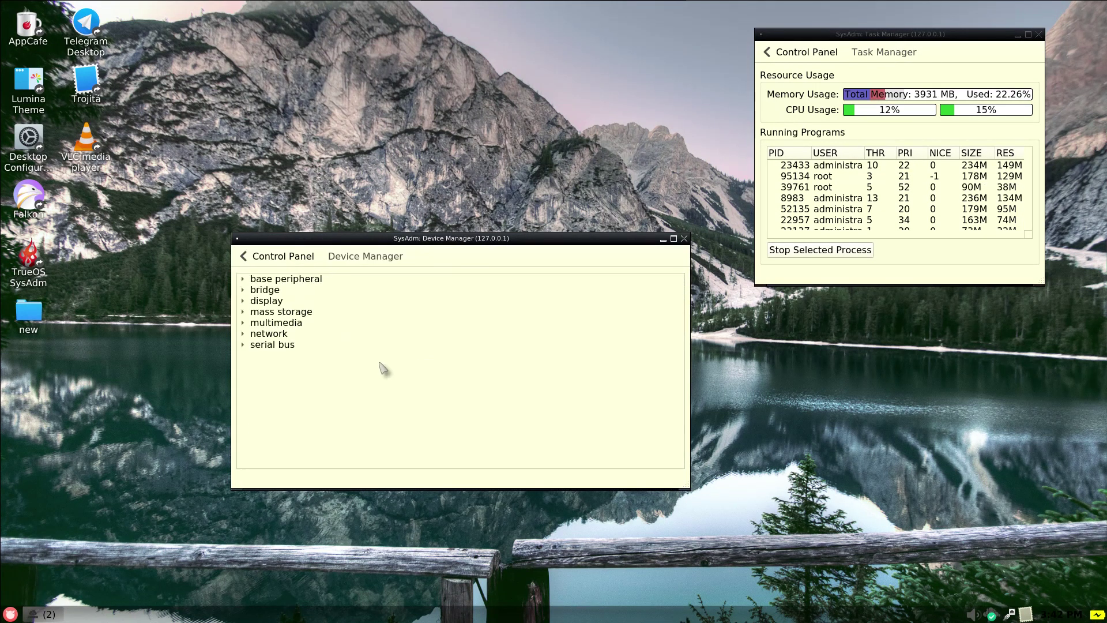
{"action": "double_click", "coordinate": [252, 288]}
{"action": "double_click", "coordinate": [252, 289]}
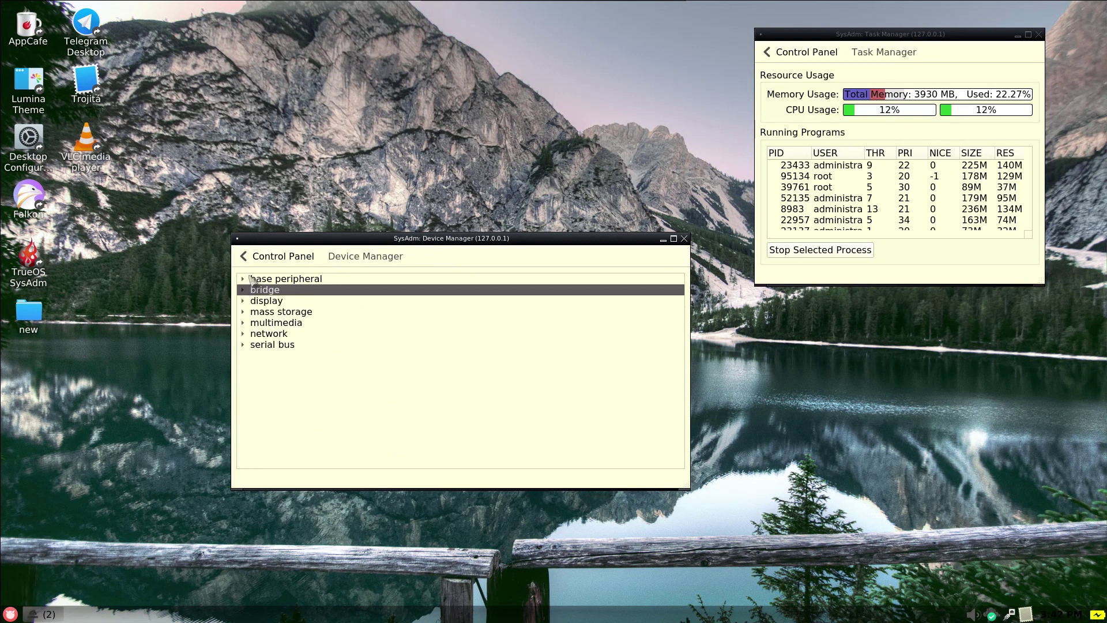
View the Firewall page and the Mouse Settings page from the Control Panel
{"action": "left_click", "coordinate": [248, 257]}
{"action": "left_click", "coordinate": [283, 386]}
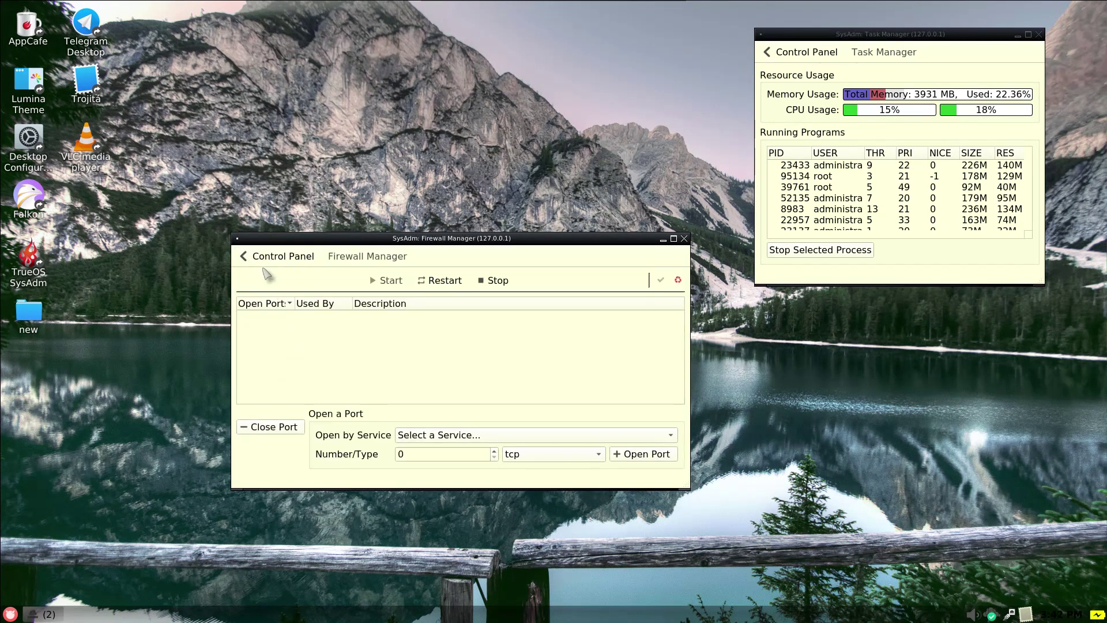
{"action": "left_click", "coordinate": [248, 257]}
{"action": "left_click", "coordinate": [423, 388]}
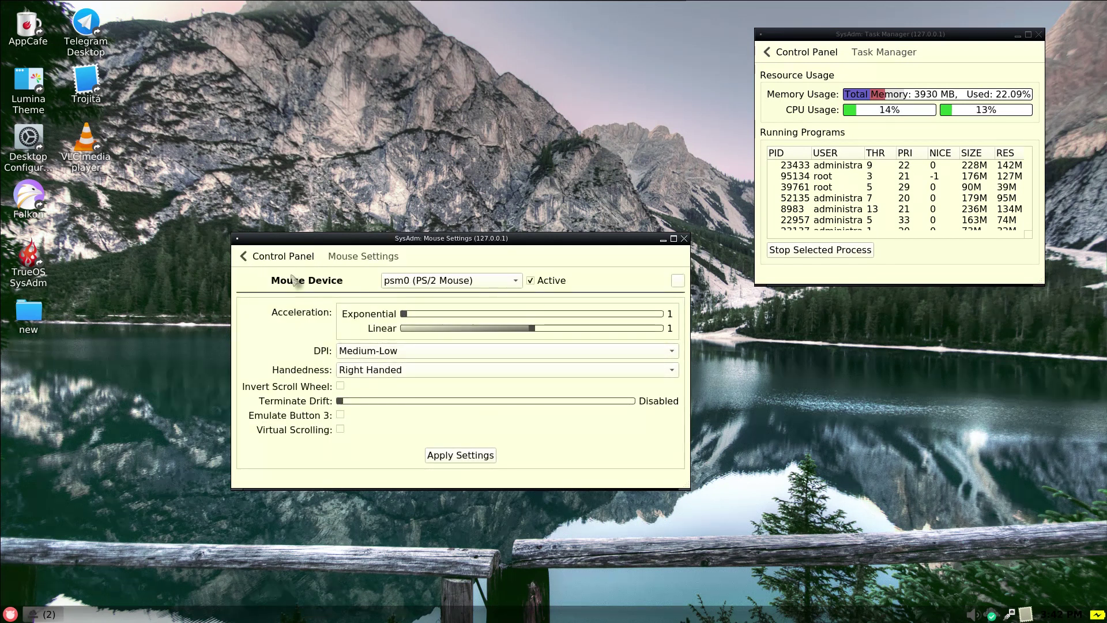
Show the Services page and browse the compat and hptmv entries under System Controls, returning to the Control Panel
{"action": "left_click", "coordinate": [280, 256]}
{"action": "left_click", "coordinate": [286, 415]}
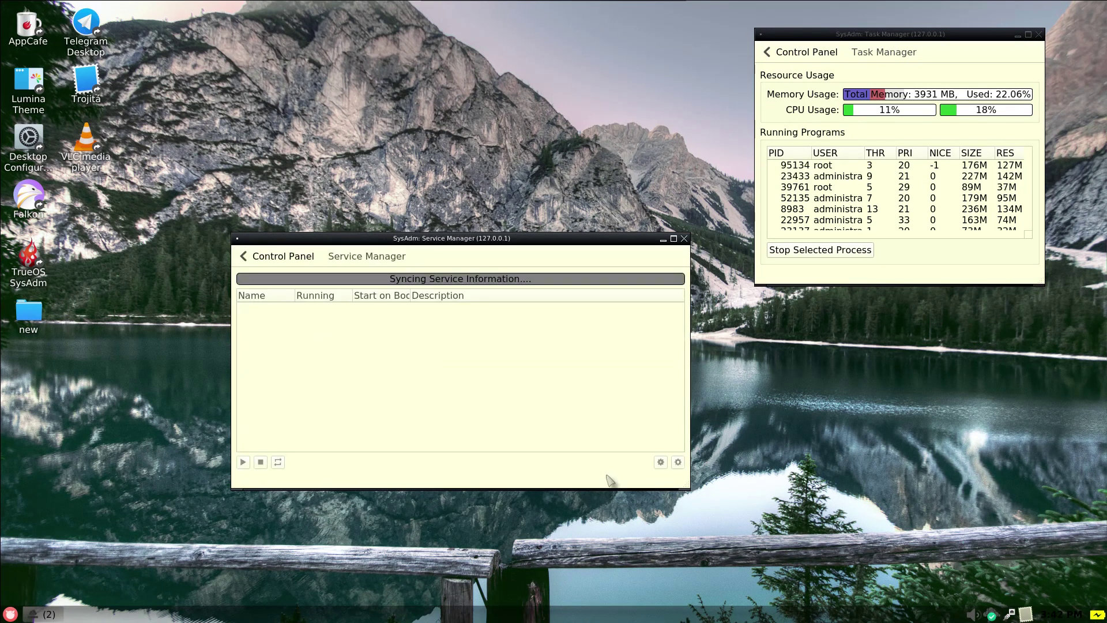
{"action": "left_click", "coordinate": [256, 258]}
{"action": "left_click", "coordinate": [414, 414]}
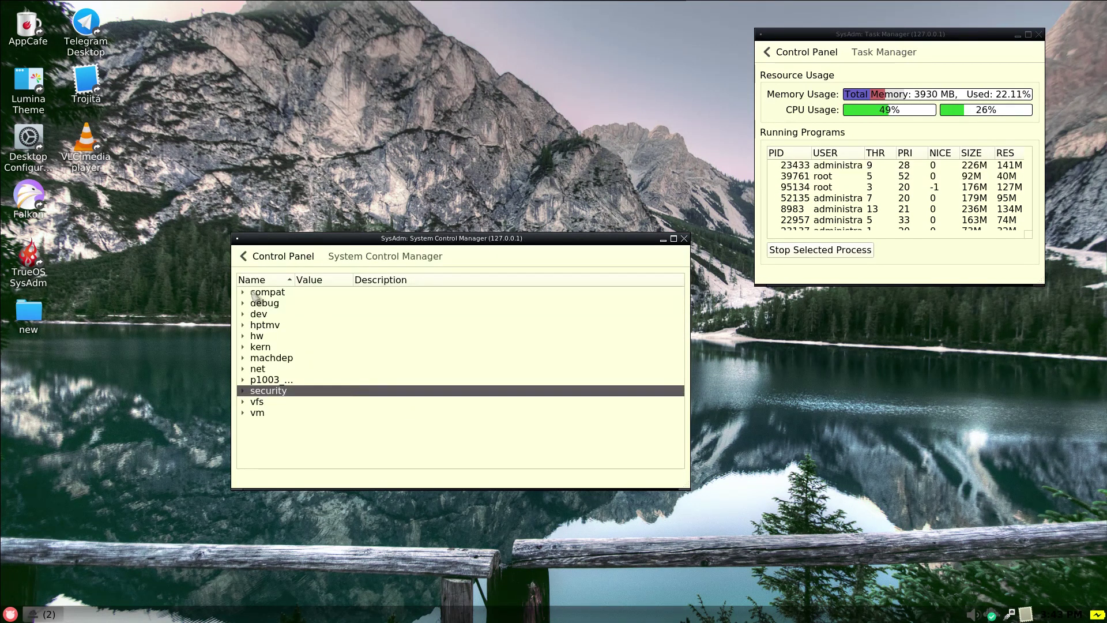
{"action": "double_click", "coordinate": [256, 294]}
{"action": "double_click", "coordinate": [256, 294]}
{"action": "double_click", "coordinate": [265, 326]}
{"action": "double_click", "coordinate": [265, 325]}
{"action": "left_click", "coordinate": [243, 256]}
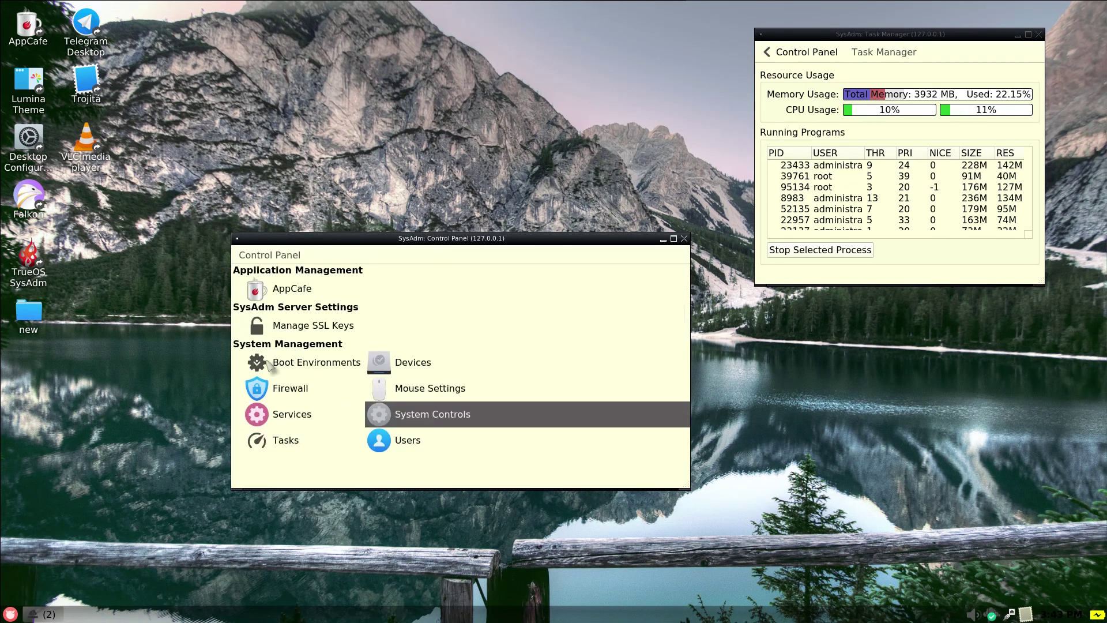
View the Tasks page and the new-user form with its PersonaCrypt options, and close the Control Panel window
{"action": "left_click", "coordinate": [284, 439]}
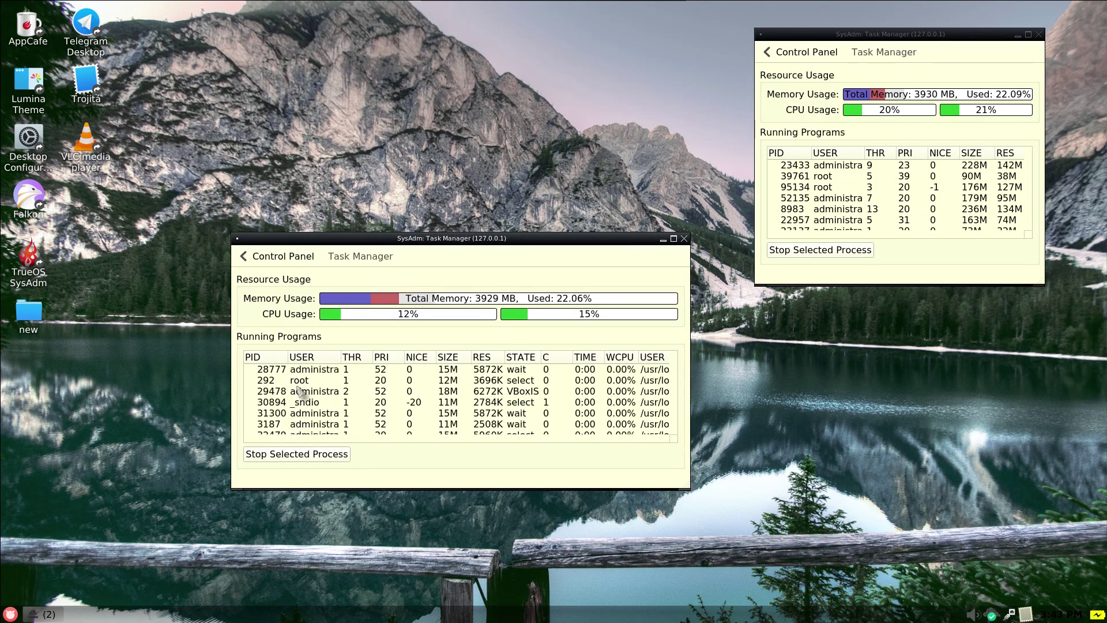
{"action": "left_click", "coordinate": [243, 256]}
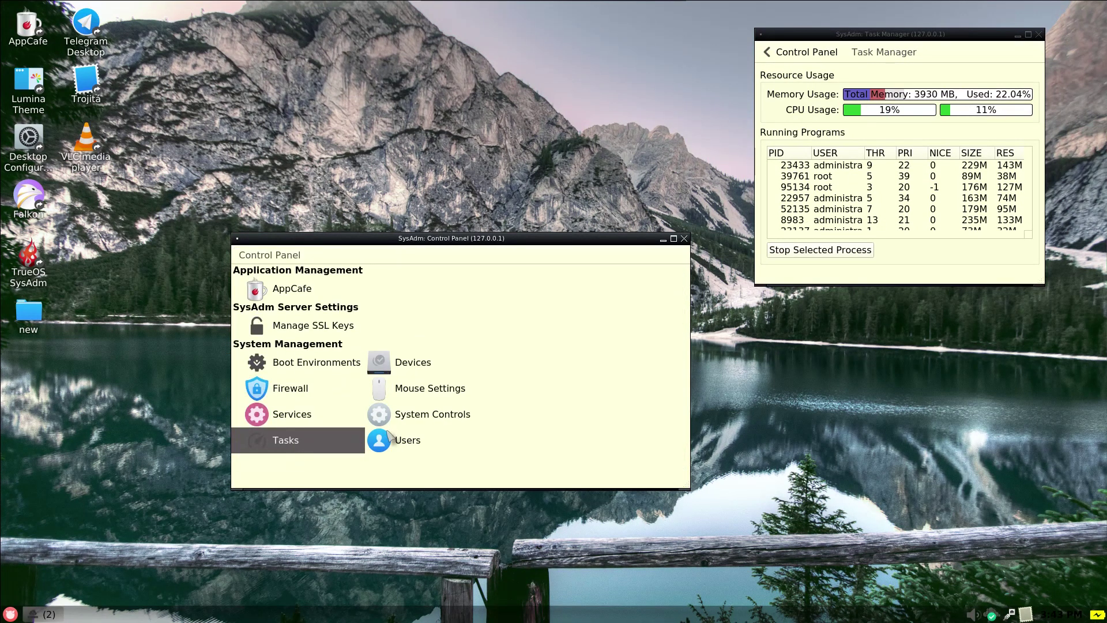
{"action": "left_click", "coordinate": [394, 439]}
{"action": "left_click", "coordinate": [348, 461]}
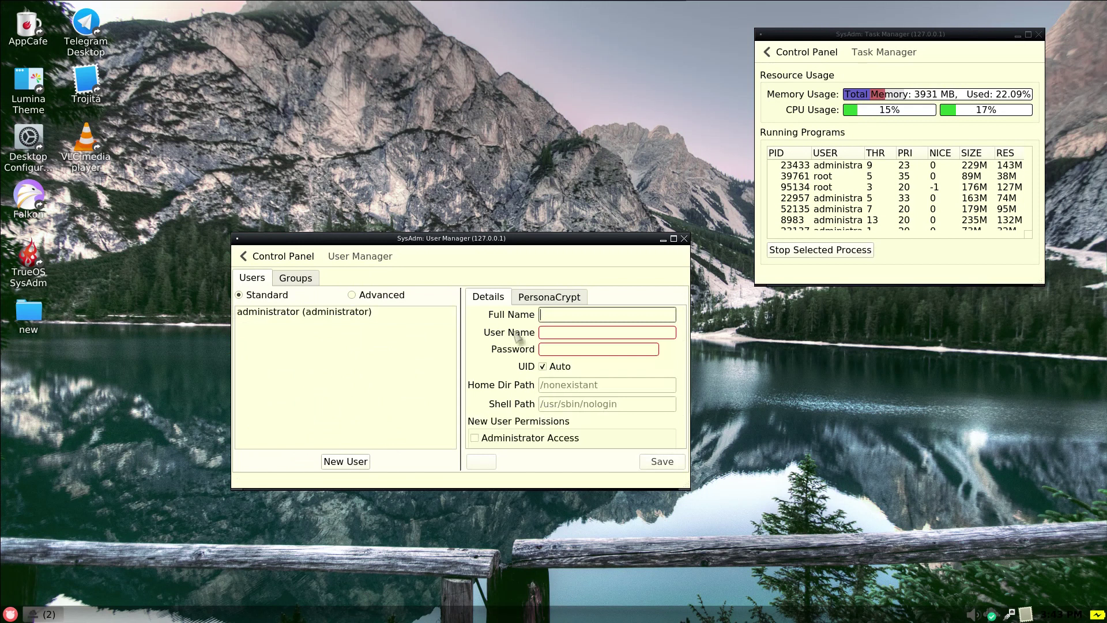
{"action": "left_click", "coordinate": [550, 297]}
{"action": "left_click", "coordinate": [314, 260]}
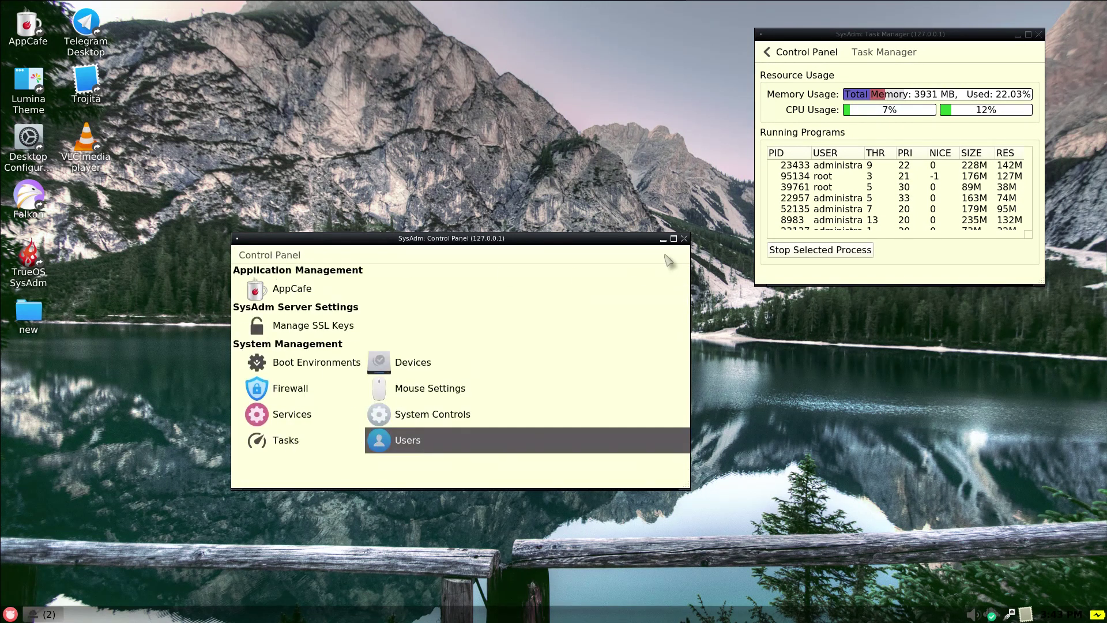
{"action": "left_click", "coordinate": [683, 239]}
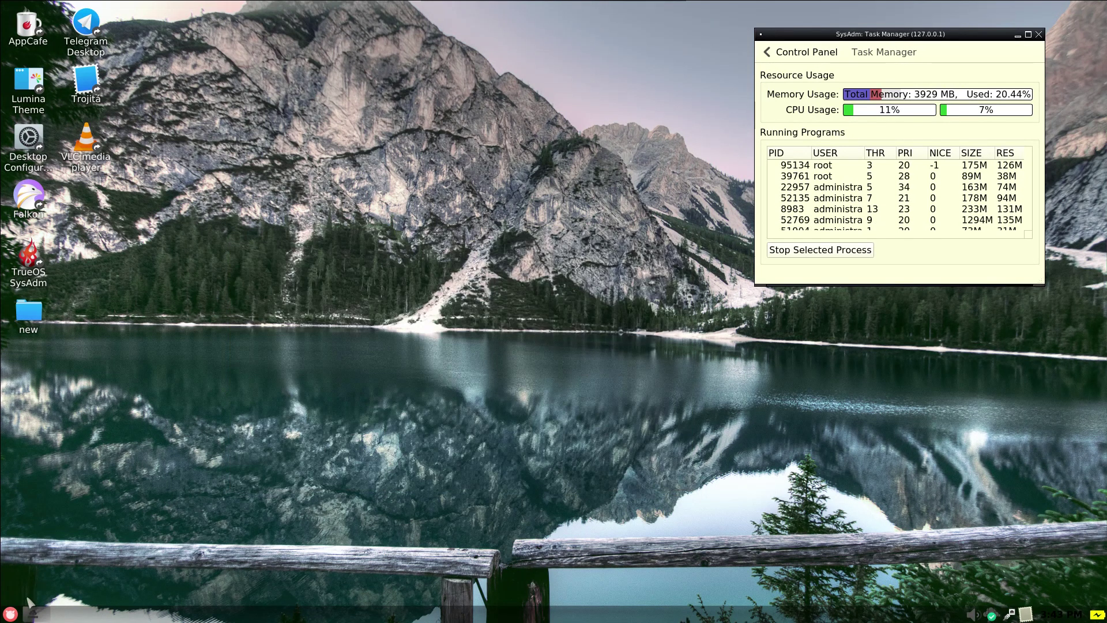
Open the desktop configuration maximized and show its Theme settings, closing the theme window
{"action": "double_click", "coordinate": [28, 138]}
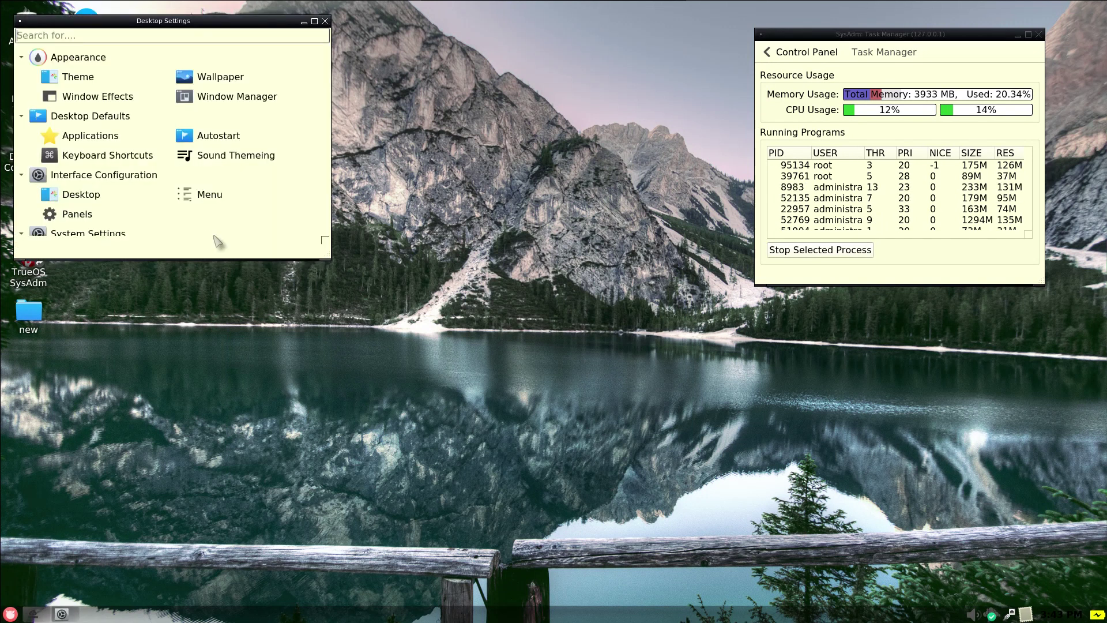
{"action": "left_click", "coordinate": [314, 23]}
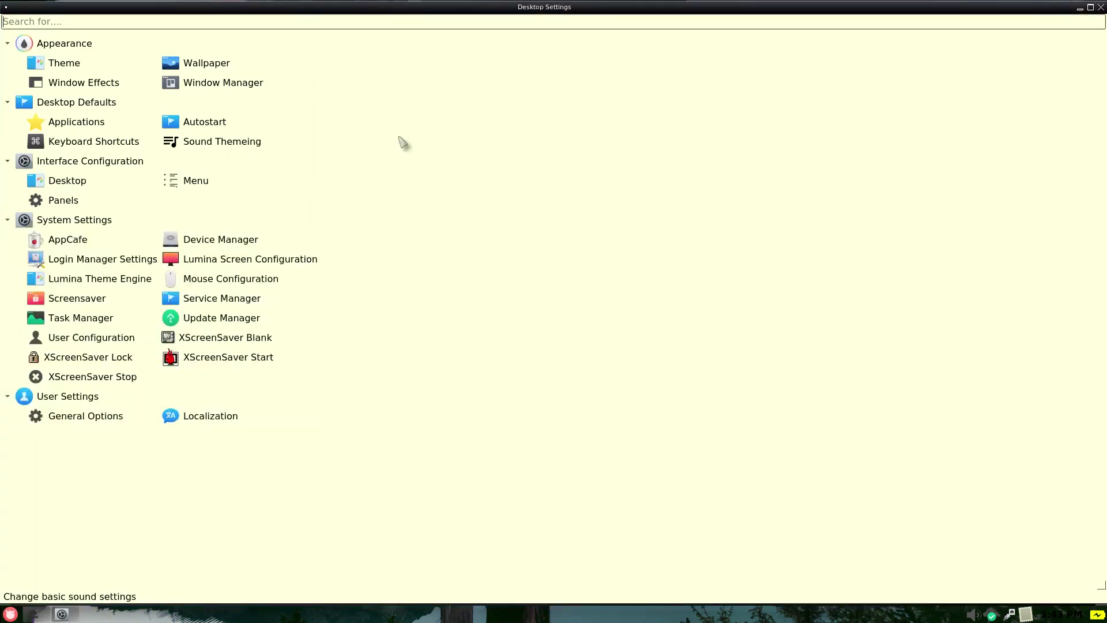
{"action": "double_click", "coordinate": [73, 67]}
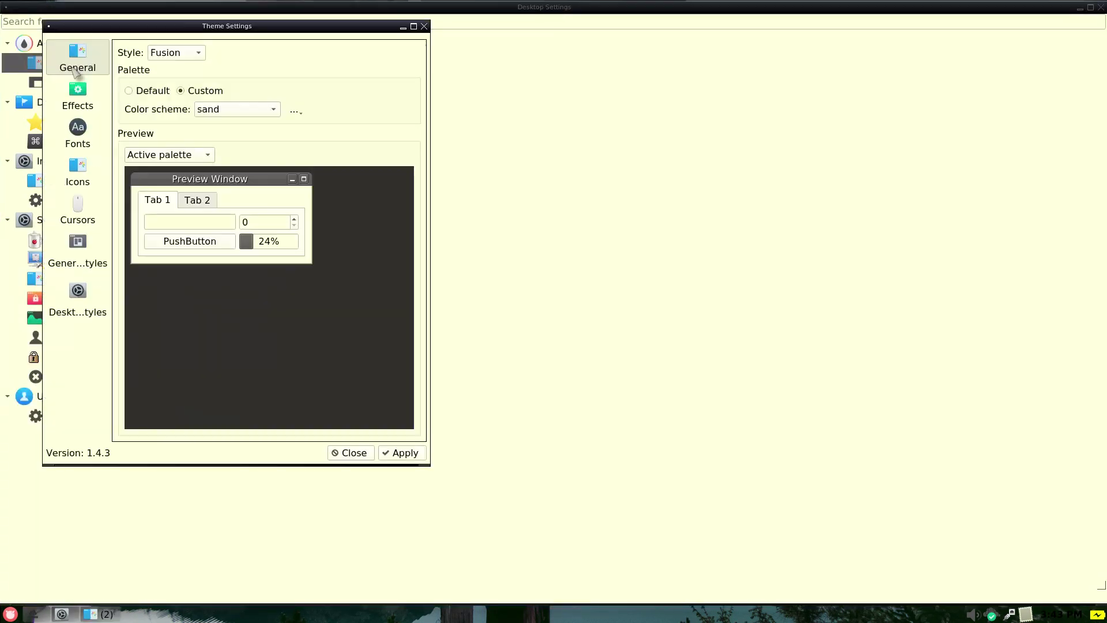
{"action": "left_click", "coordinate": [423, 26]}
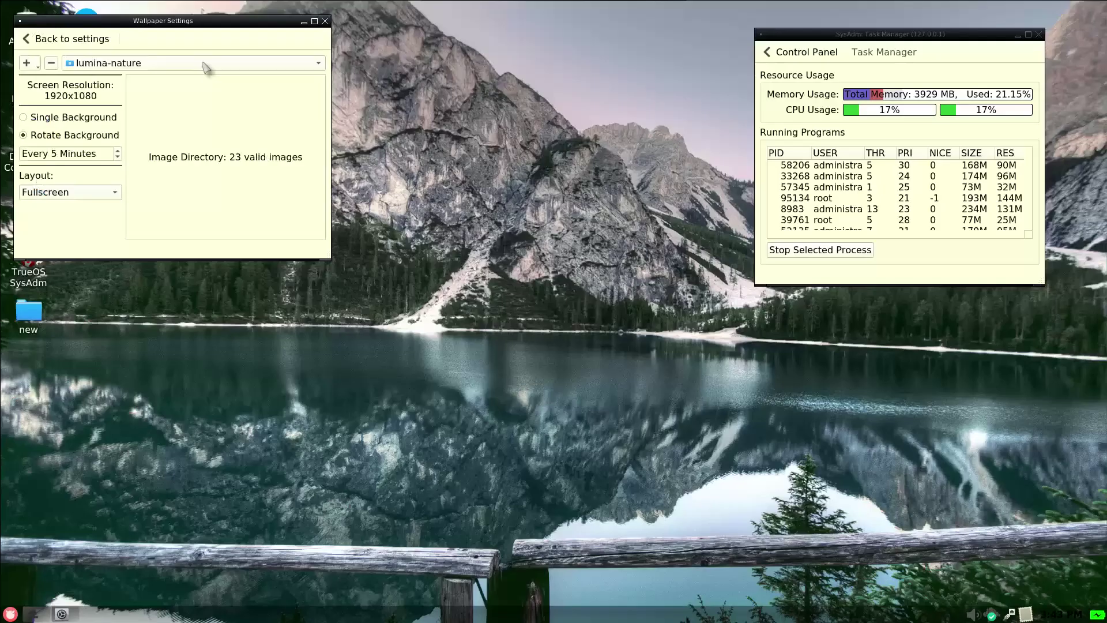
Look through the available backgrounds in Wallpaper Settings and view the Window Effects options
{"action": "left_click", "coordinate": [208, 65]}
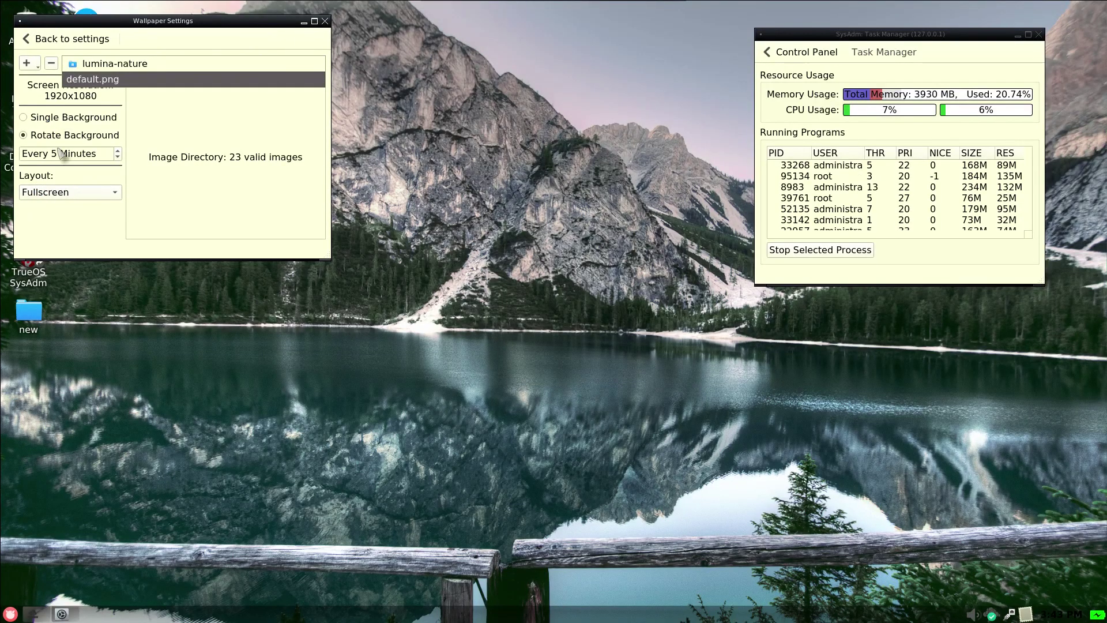
{"action": "left_click", "coordinate": [314, 22]}
{"action": "left_click", "coordinate": [314, 21]}
{"action": "left_click", "coordinate": [92, 49]}
{"action": "left_click", "coordinate": [93, 49]}
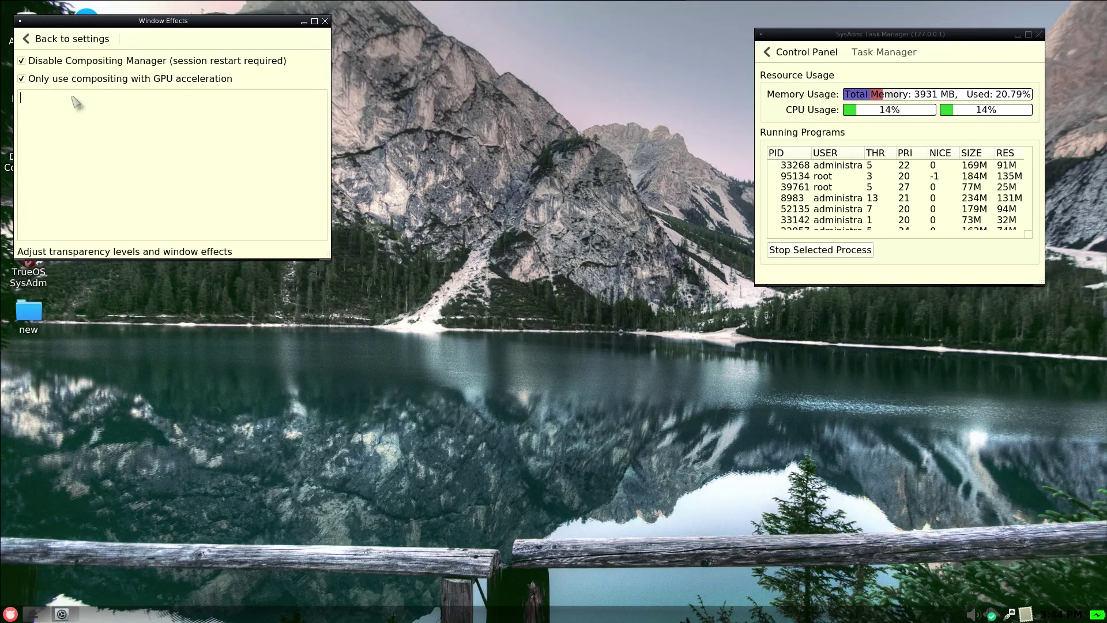
Show the advanced editor of the Window Manager settings, return to the settings overview, and toggle its maximized size
{"action": "left_click", "coordinate": [55, 39]}
{"action": "left_click", "coordinate": [199, 60]}
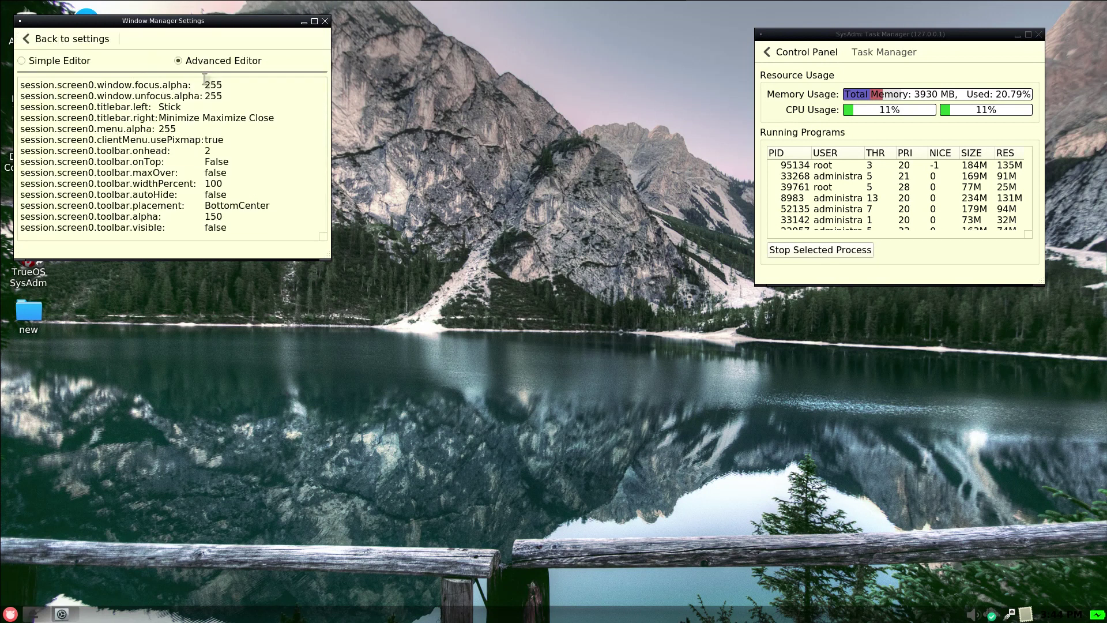
{"action": "left_click", "coordinate": [29, 42]}
{"action": "left_click", "coordinate": [314, 22]}
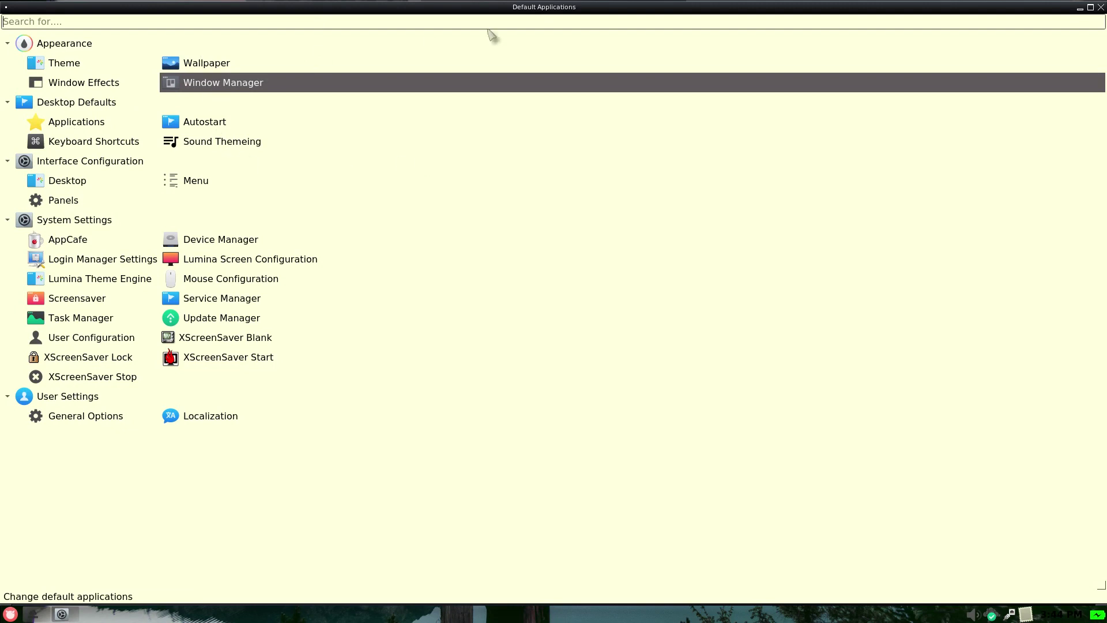
{"action": "left_click", "coordinate": [1091, 7]}
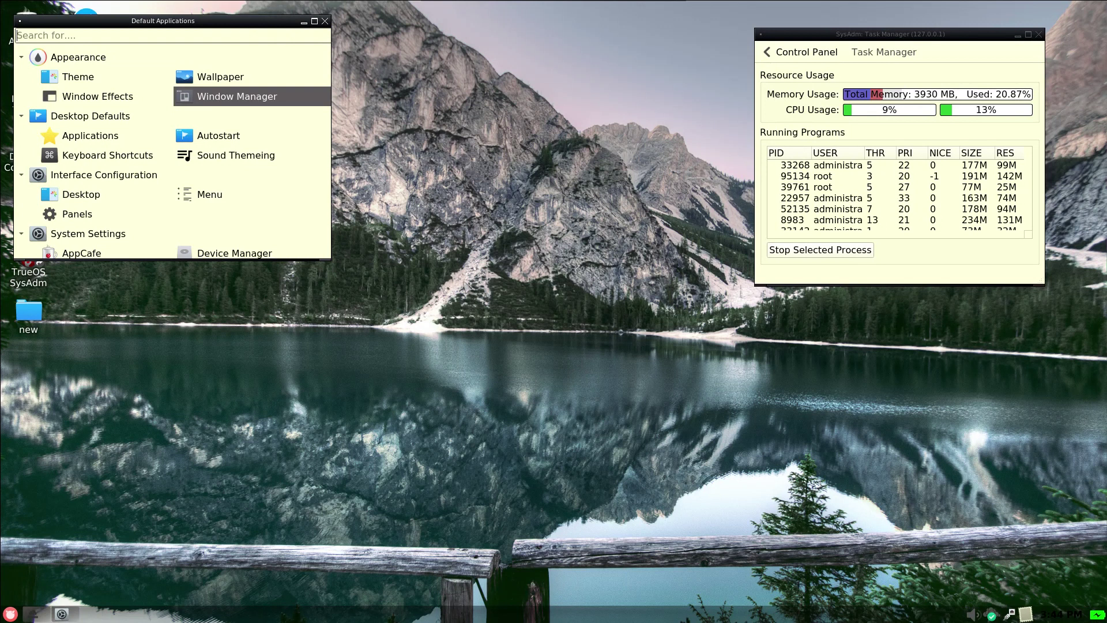
Reopen the desktop configuration and view the default Applications and Autostart pages
{"action": "left_click", "coordinate": [325, 21]}
{"action": "double_click", "coordinate": [43, 172]}
{"action": "left_click", "coordinate": [84, 122]}
{"action": "left_click", "coordinate": [125, 52]}
{"action": "left_click", "coordinate": [20, 98]}
{"action": "left_click", "coordinate": [57, 26]}
{"action": "left_click", "coordinate": [193, 122]}
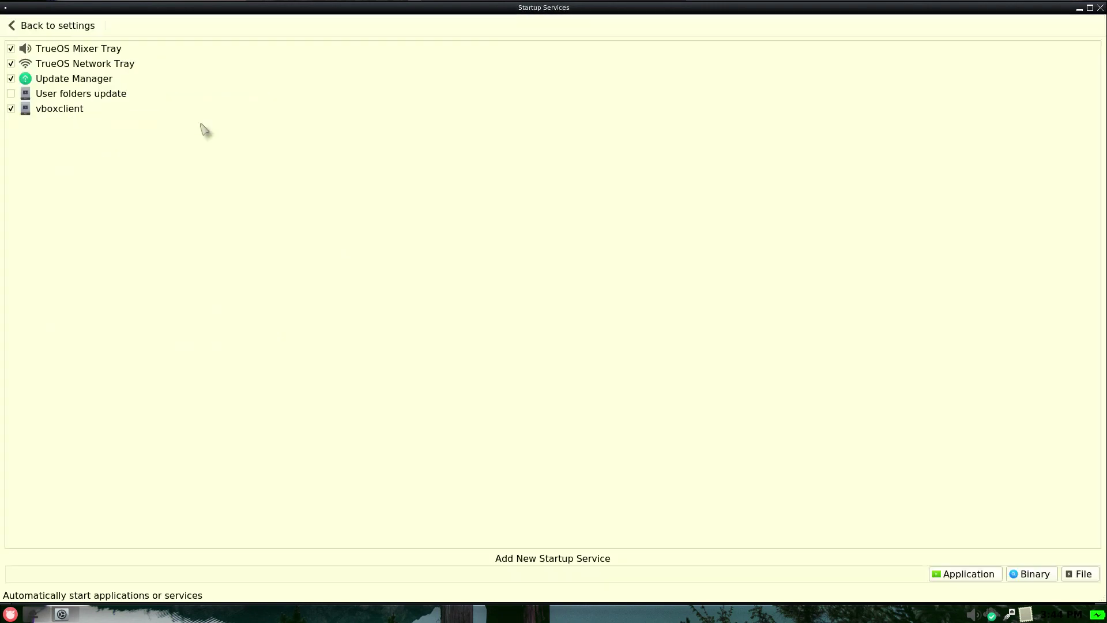
Browse the Keyboard Shortcuts list and view the Sound Themeing page, returning to the settings overview
{"action": "left_click", "coordinate": [23, 25]}
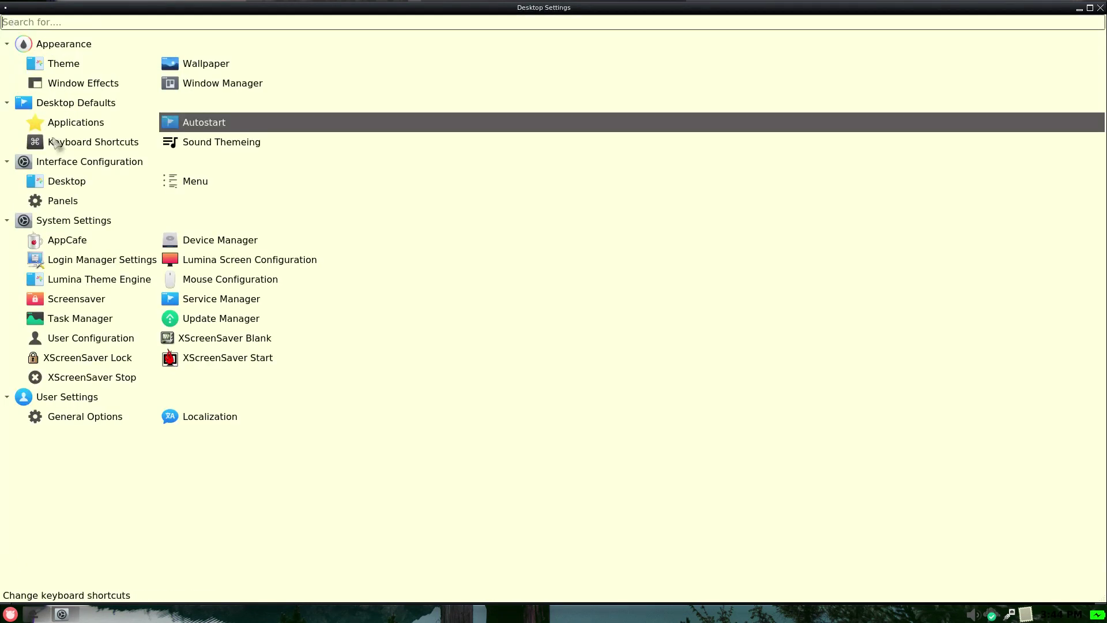
{"action": "left_click", "coordinate": [54, 141]}
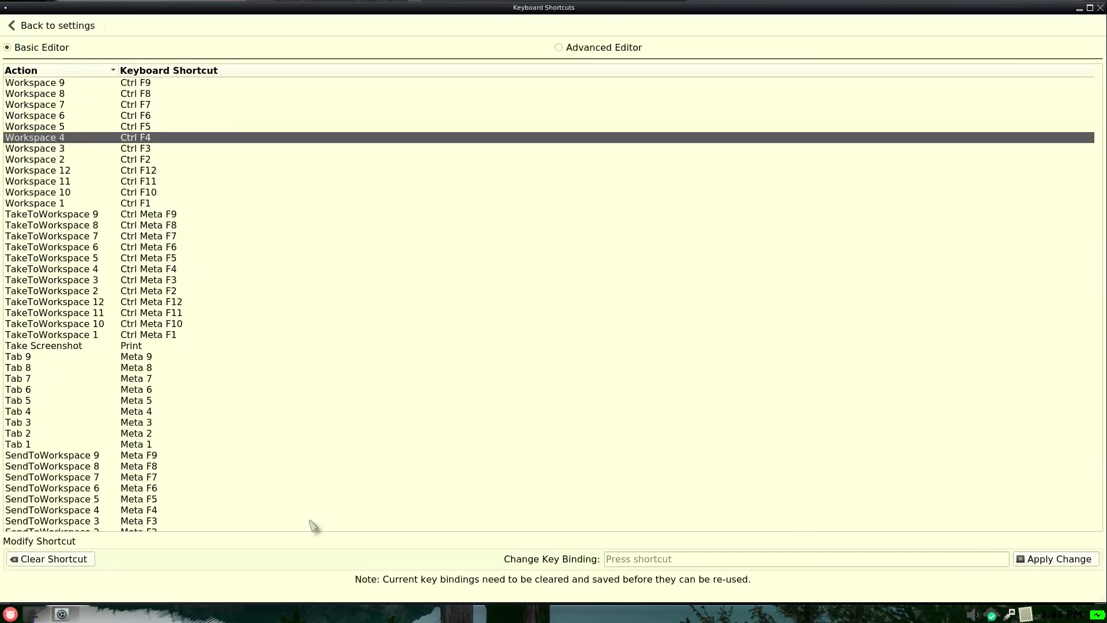
{"action": "left_click_drag", "start_coordinate": [145, 433], "coordinate": [136, 313]}
{"action": "left_click", "coordinate": [12, 25]}
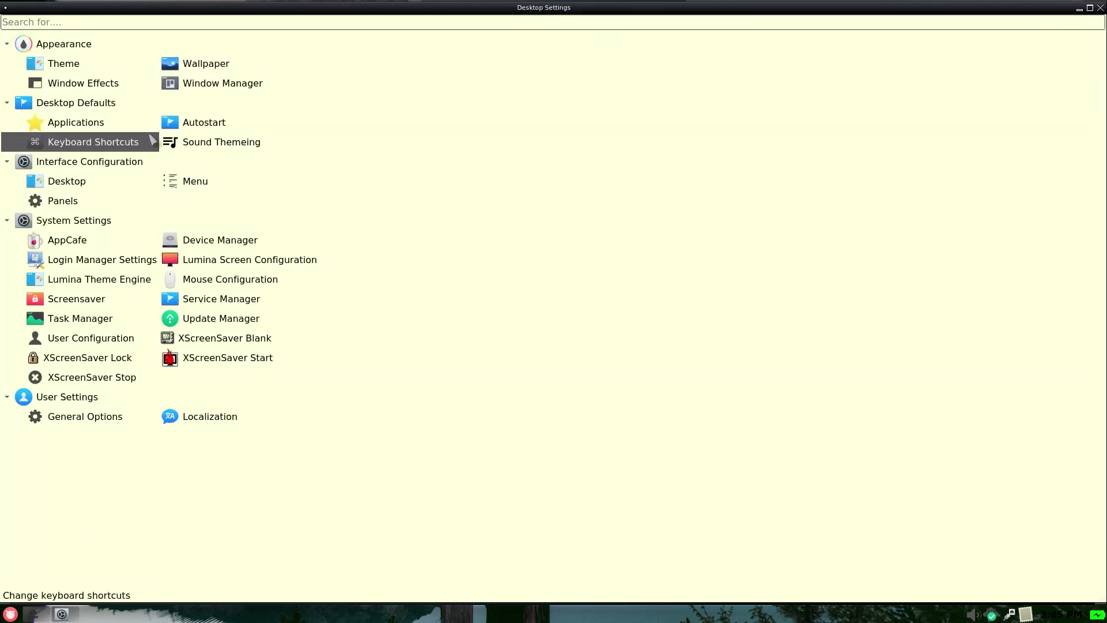
{"action": "left_click", "coordinate": [216, 143]}
{"action": "left_click", "coordinate": [34, 26]}
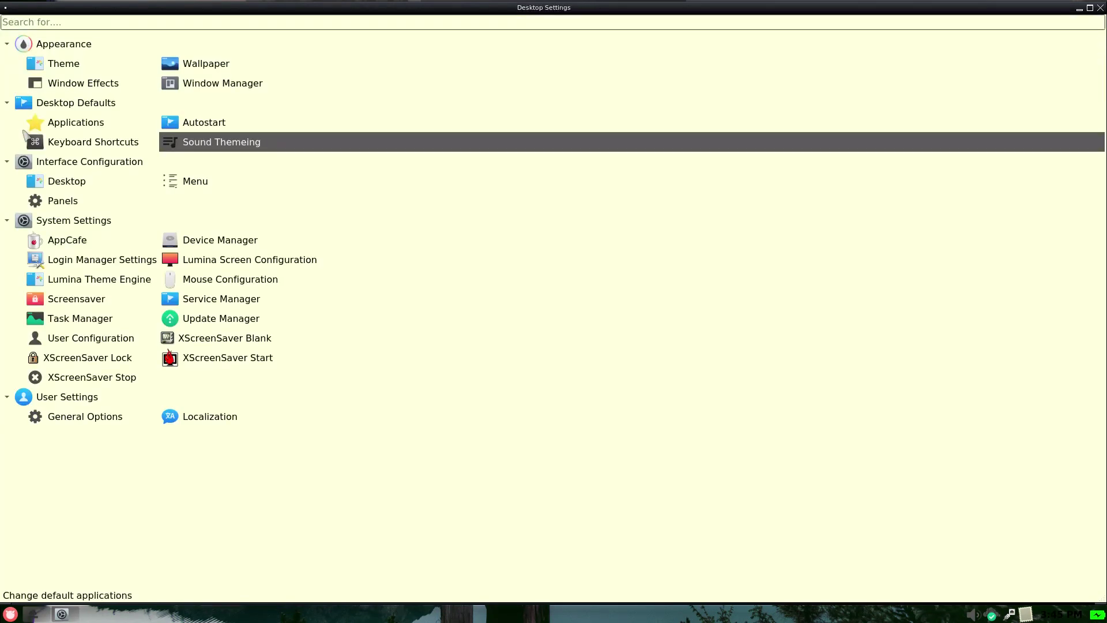
Open the Desktop interface page and look at the utilities that can be embedded, without adding one
{"action": "left_click", "coordinate": [64, 179]}
{"action": "left_click", "coordinate": [11, 559]}
{"action": "left_click", "coordinate": [545, 300]}
{"action": "left_click", "coordinate": [545, 300]}
{"action": "left_click", "coordinate": [609, 259]}
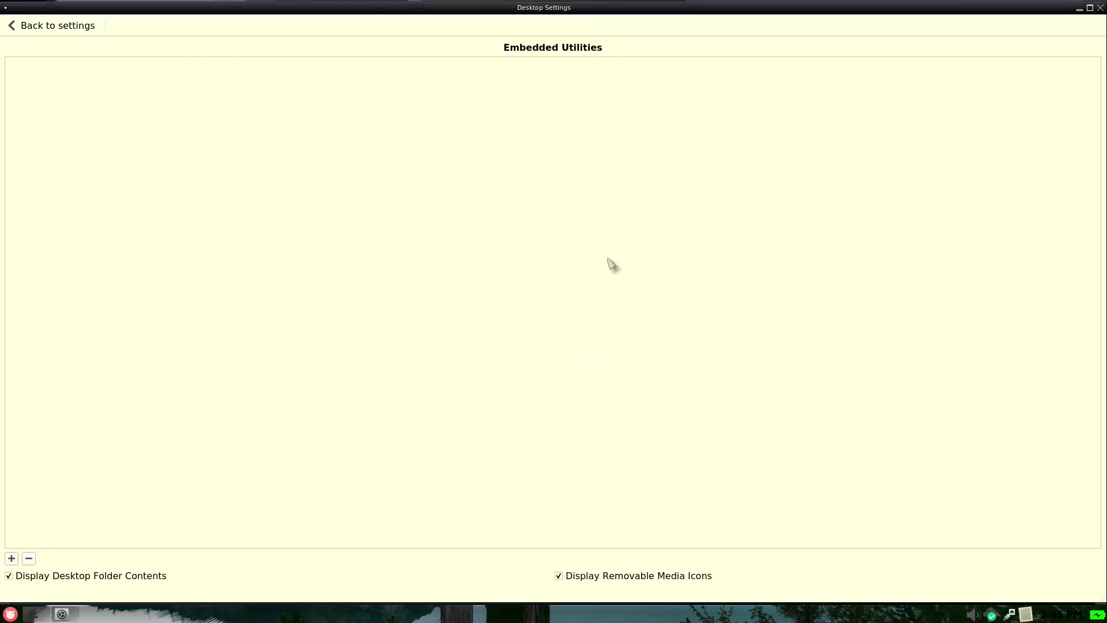
View the context menu plugins and the Panels configuration, returning to the settings overview
{"action": "left_click", "coordinate": [22, 27]}
{"action": "left_click", "coordinate": [196, 178]}
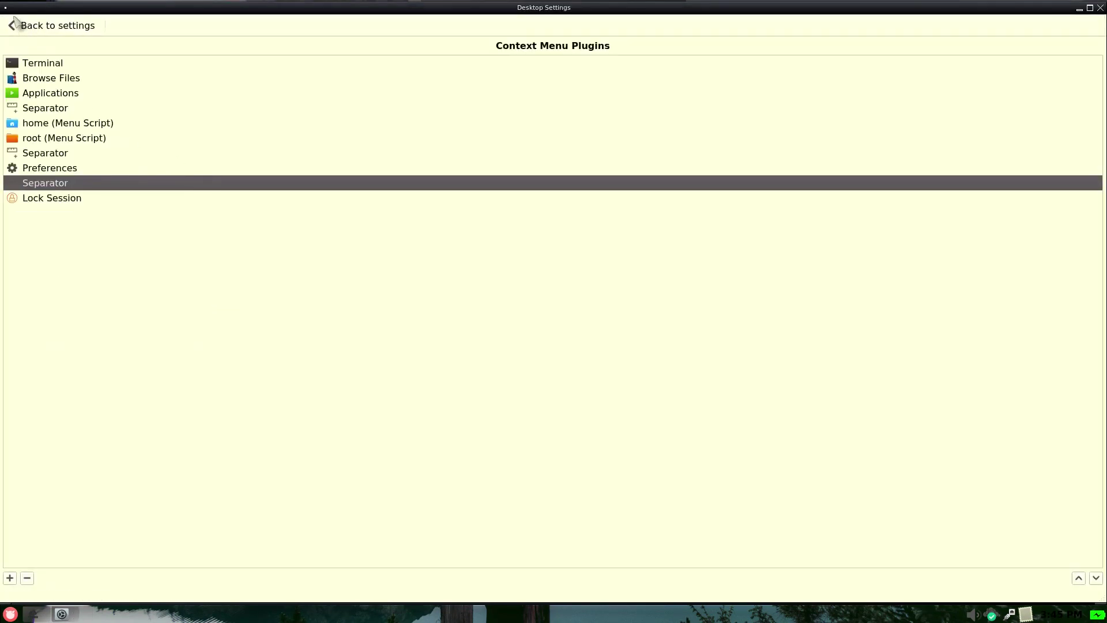
{"action": "left_click", "coordinate": [14, 24]}
{"action": "left_click", "coordinate": [60, 202]}
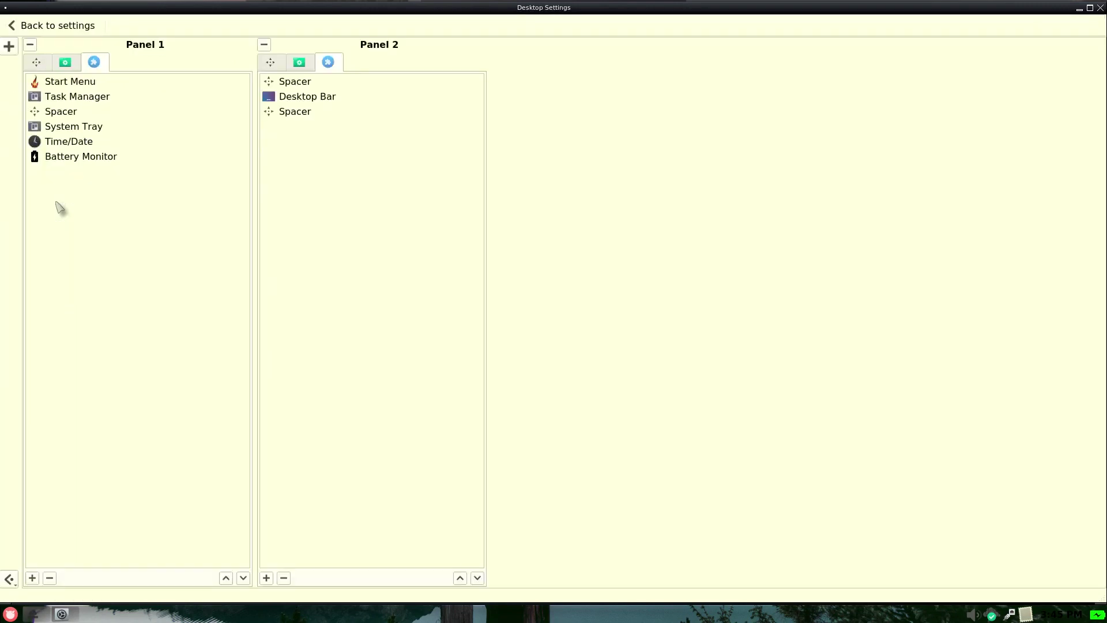
{"action": "left_click", "coordinate": [12, 25]}
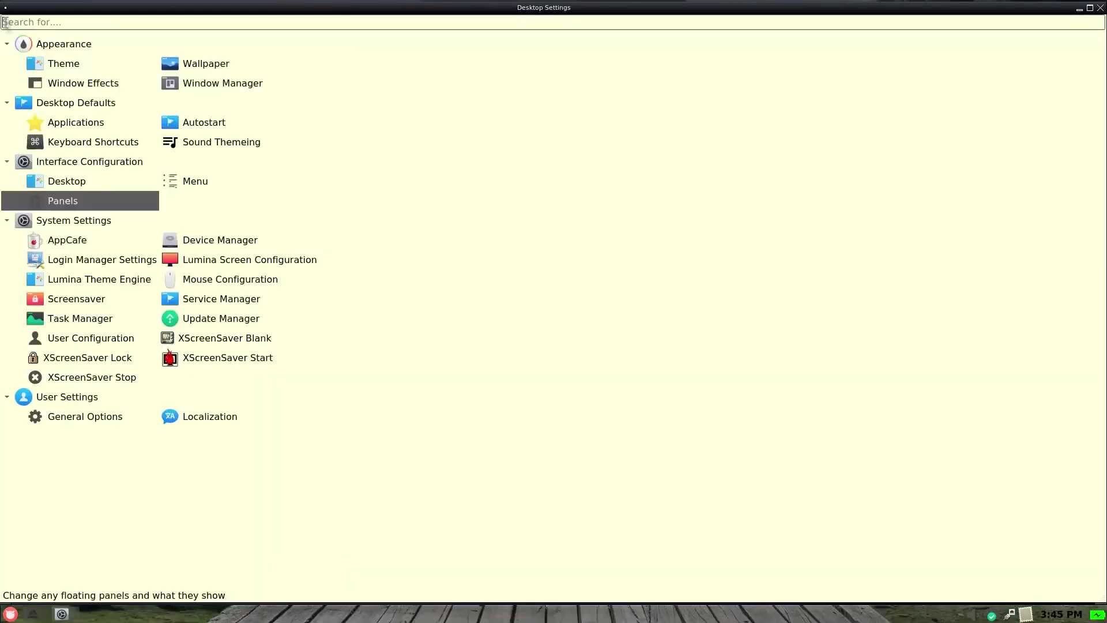
Open AppCafe and the Device Manager from the System Settings group and close their windows
{"action": "left_click", "coordinate": [51, 242]}
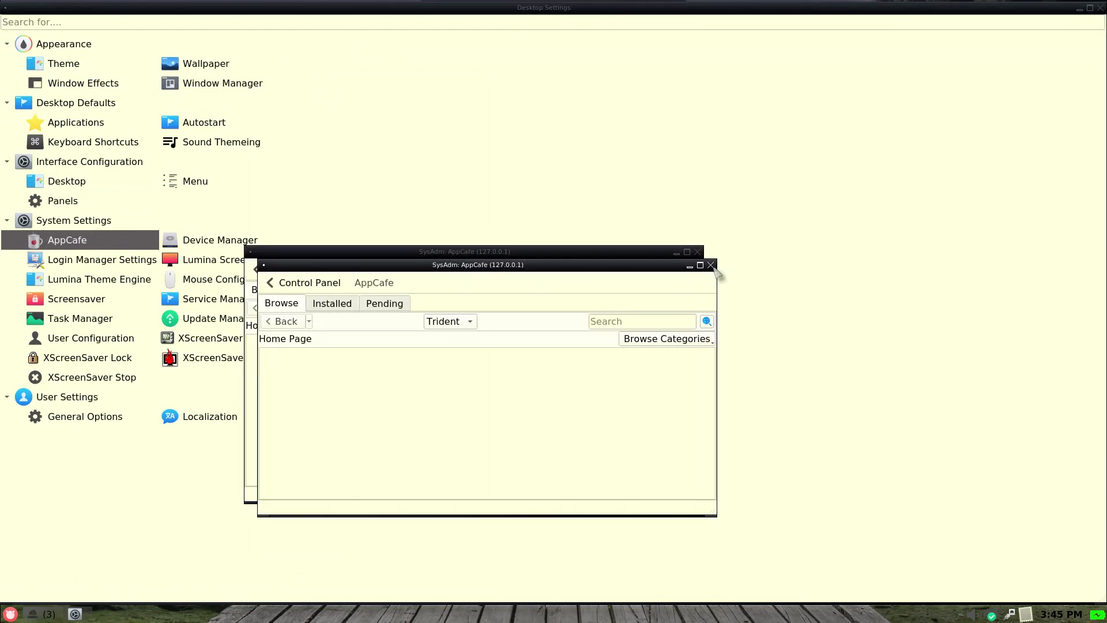
{"action": "left_click", "coordinate": [203, 241]}
{"action": "left_click", "coordinate": [297, 335]}
{"action": "left_click", "coordinate": [716, 290]}
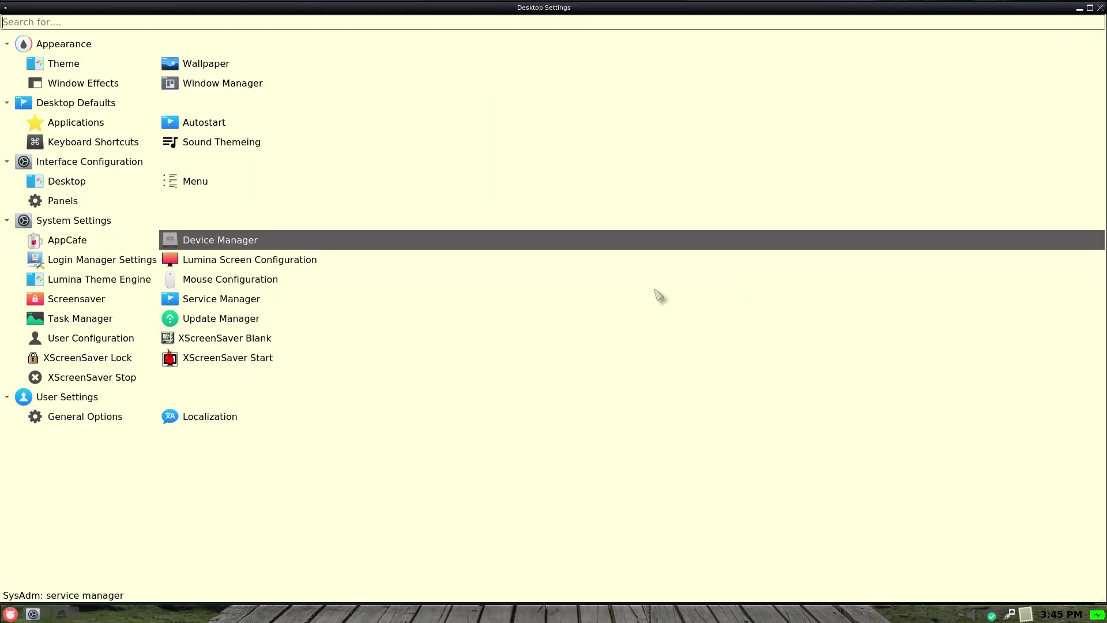
Open Login Manager Settings by entering the user password, move its window aside, and show the Auto login options
{"action": "left_click", "coordinate": [115, 264]}
{"action": "type", "text": "********"}
{"action": "key", "text": "Return"}
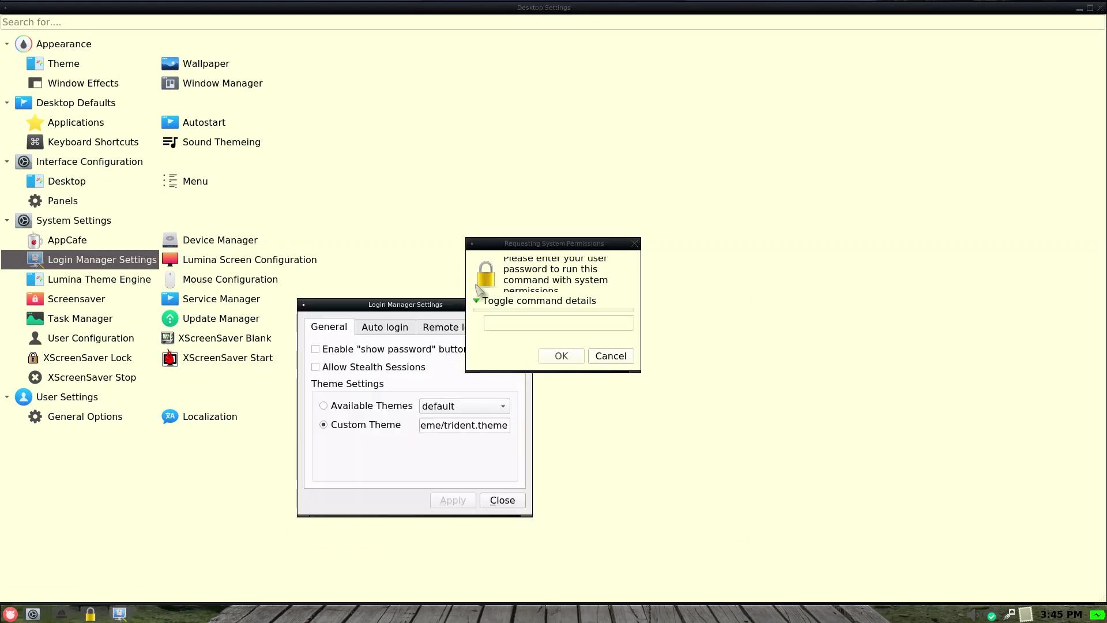
{"action": "left_click_drag", "start_coordinate": [333, 306], "coordinate": [232, 196]}
{"action": "left_click", "coordinate": [268, 217]}
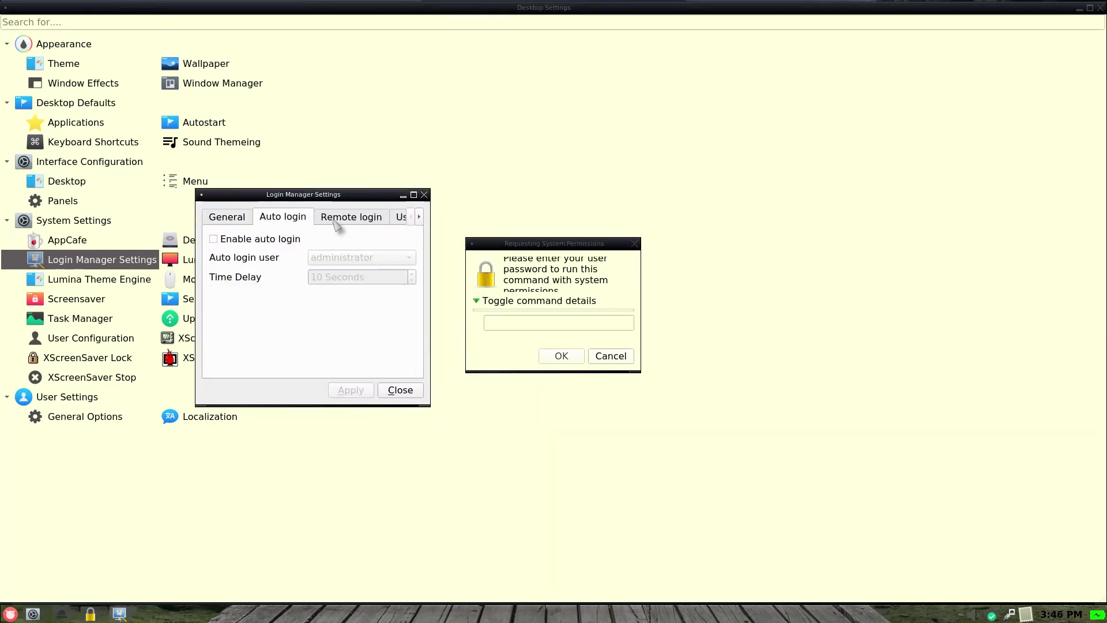
View the Remote login and User Control options with Login Manager Settings maximized, close it, and cancel the leftover permission request
{"action": "left_click", "coordinate": [337, 224]}
{"action": "left_click", "coordinate": [400, 221]}
{"action": "left_click", "coordinate": [414, 195]}
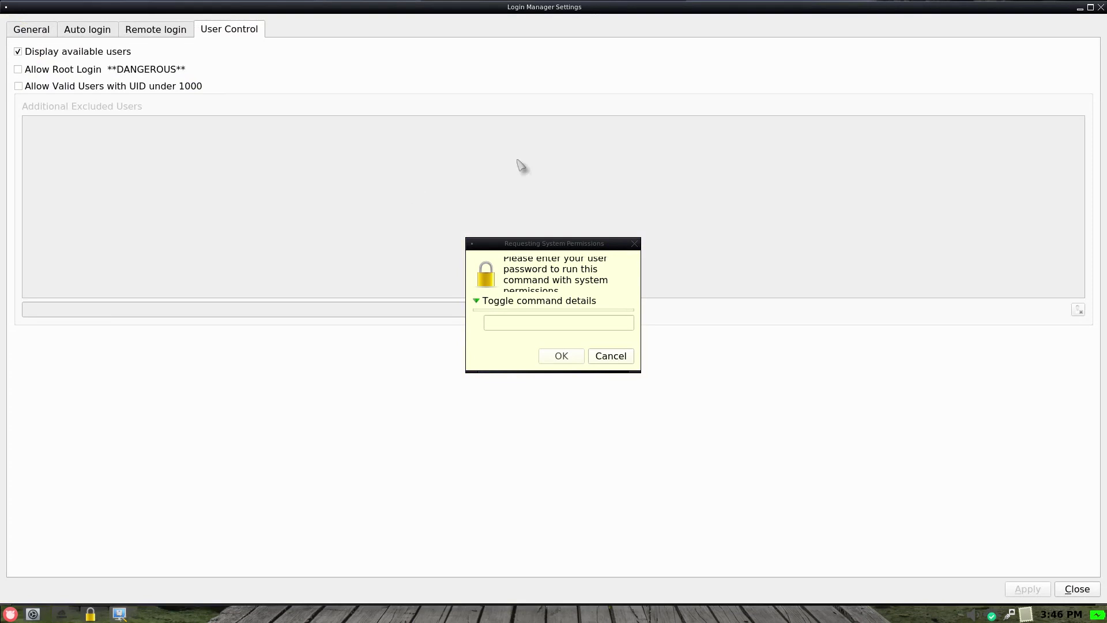
{"action": "left_click", "coordinate": [1101, 8]}
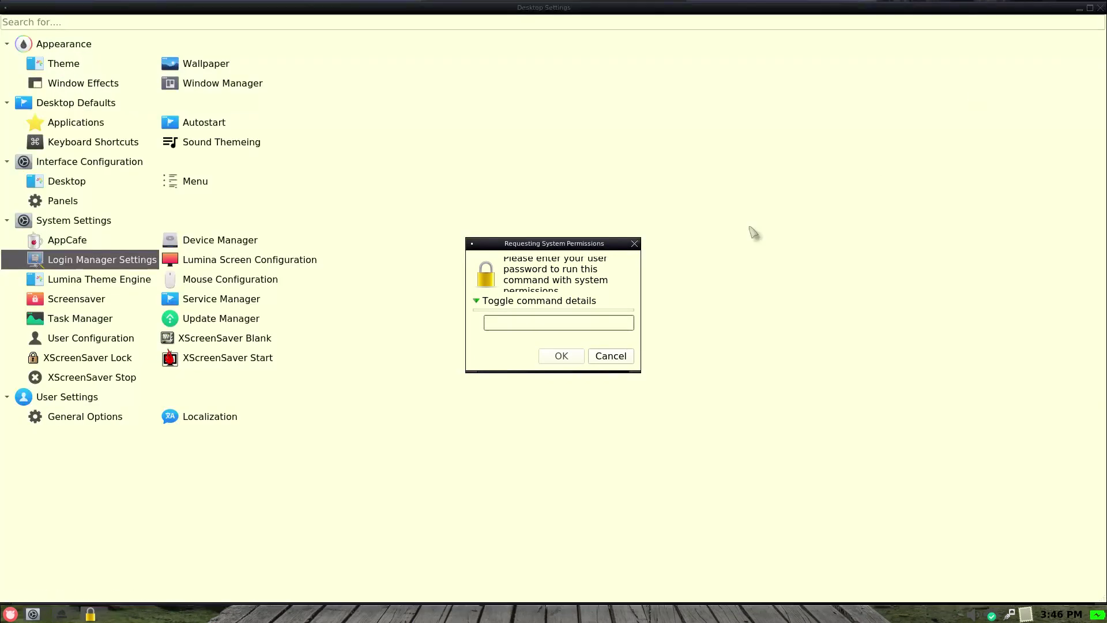
{"action": "left_click", "coordinate": [599, 357]}
Open Lumina Screen Configuration to view the monitor resolution and rotation options, and close it
{"action": "left_click", "coordinate": [248, 259]}
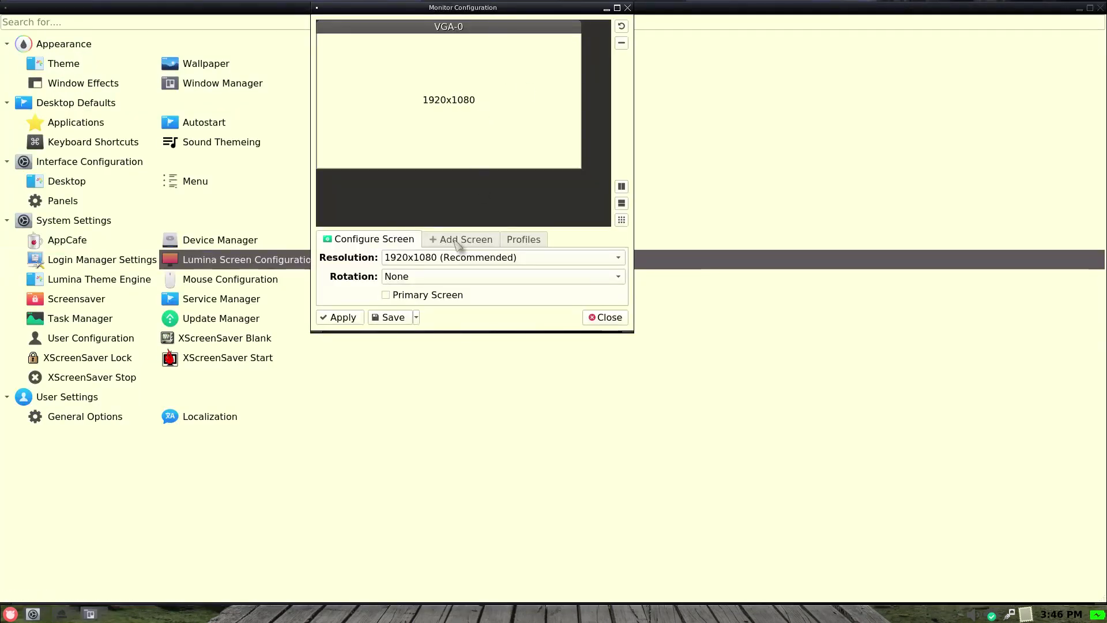
{"action": "left_click", "coordinate": [499, 261]}
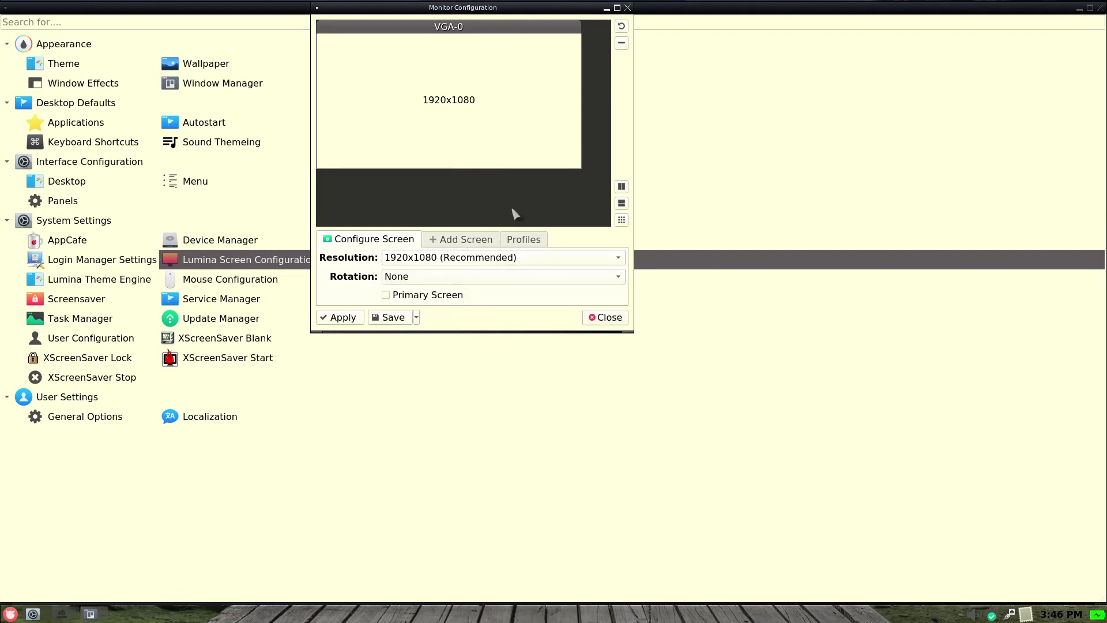
{"action": "left_click", "coordinate": [628, 8]}
Open the Lumina Theme Engine, close it and the leftover Device Manager window, and reopen the desktop settings
{"action": "left_click", "coordinate": [82, 282]}
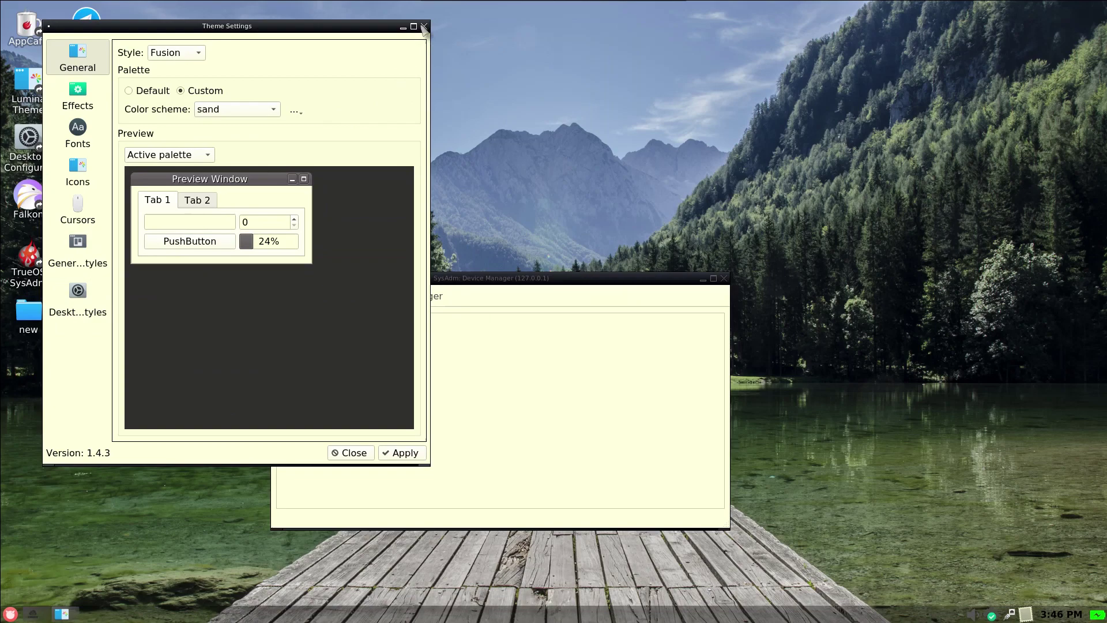
{"action": "left_click", "coordinate": [424, 26]}
{"action": "left_click", "coordinate": [724, 278]}
{"action": "double_click", "coordinate": [28, 138]}
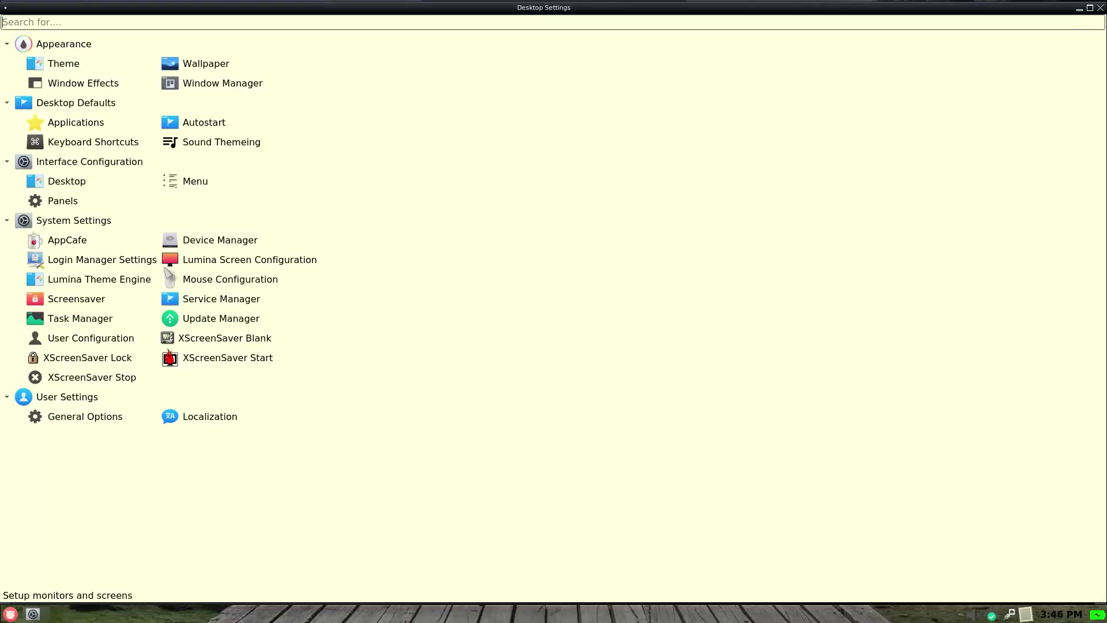
Open Mouse Configuration, view the mouse settings maximized, and close its windows to return to the settings overview
{"action": "double_click", "coordinate": [219, 280]}
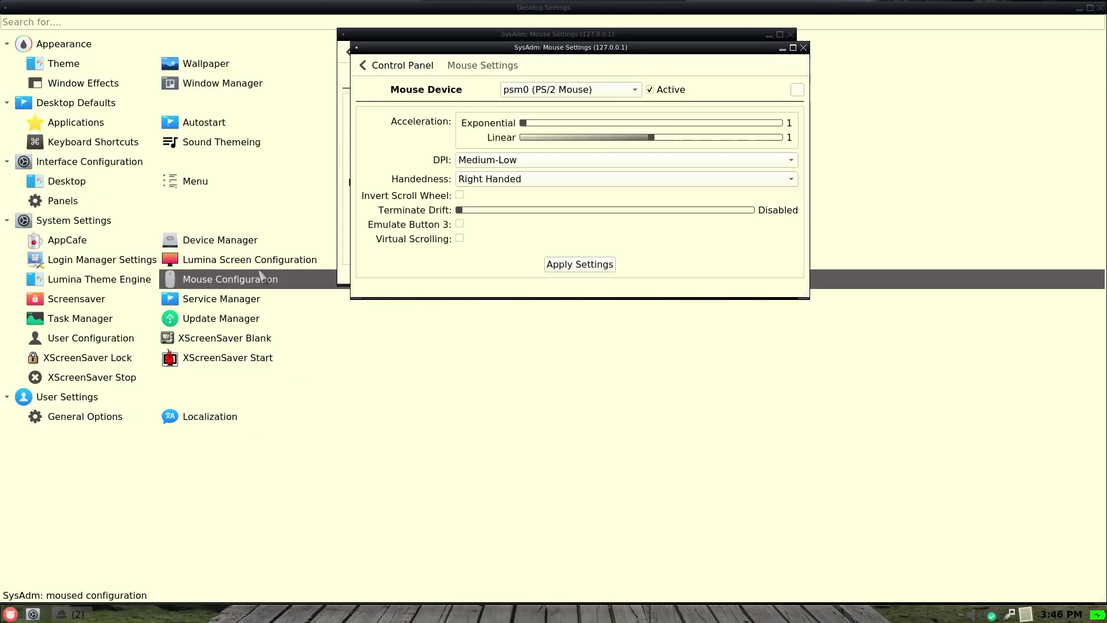
{"action": "left_click", "coordinate": [803, 47]}
{"action": "left_click", "coordinate": [780, 34]}
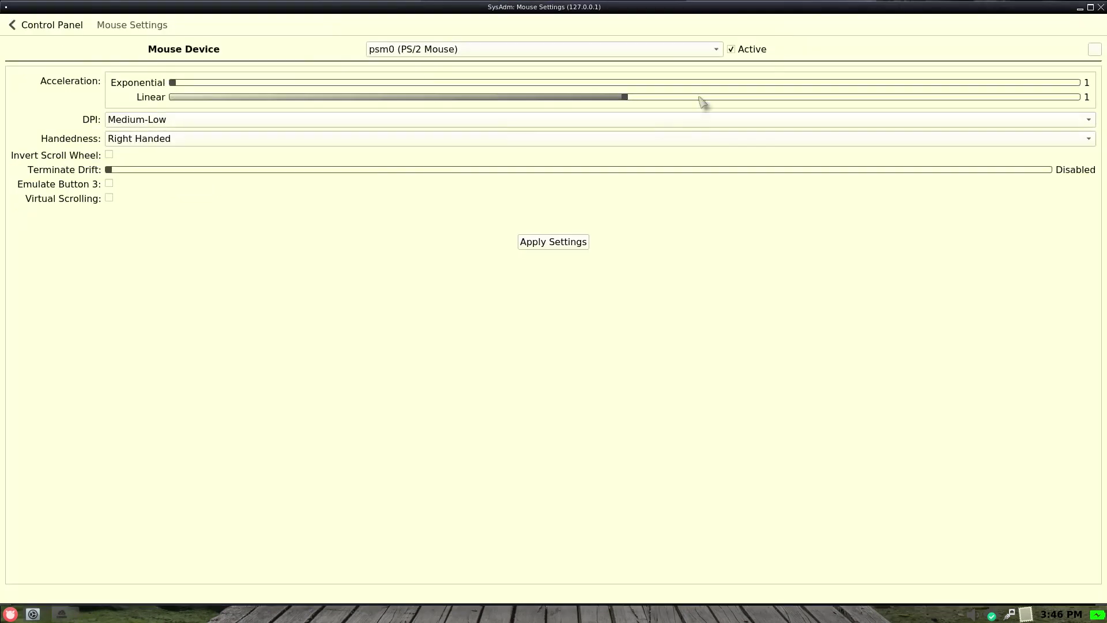
{"action": "left_click", "coordinate": [4, 27]}
{"action": "left_click", "coordinate": [793, 33]}
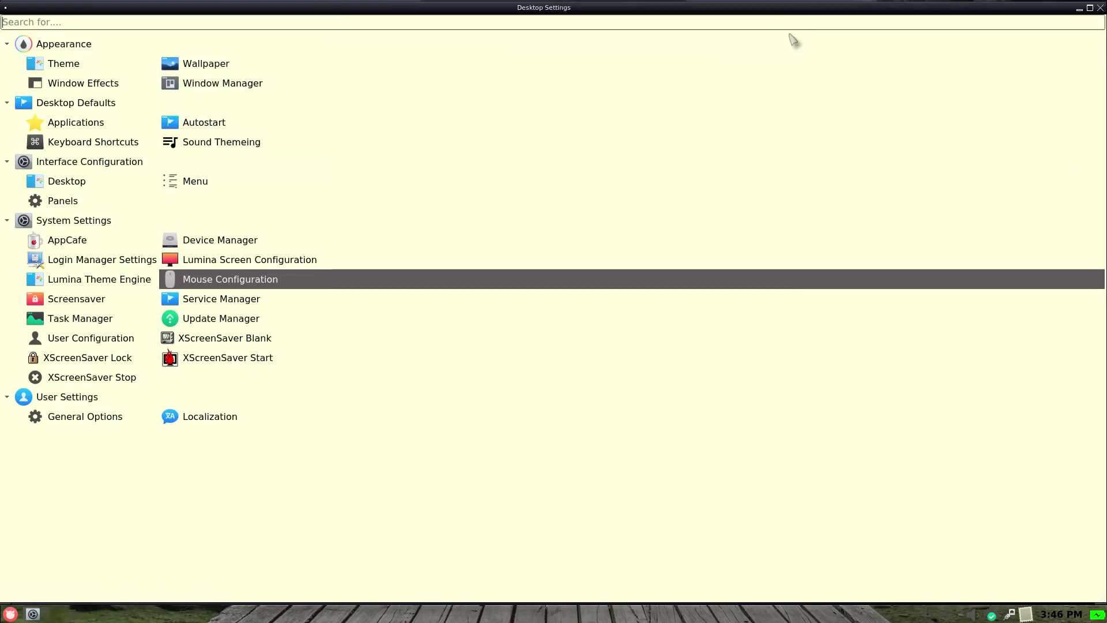
Open the Screensaver preferences, preview several screen savers from the list, view the Advanced options, and close the window
{"action": "left_click", "coordinate": [66, 300]}
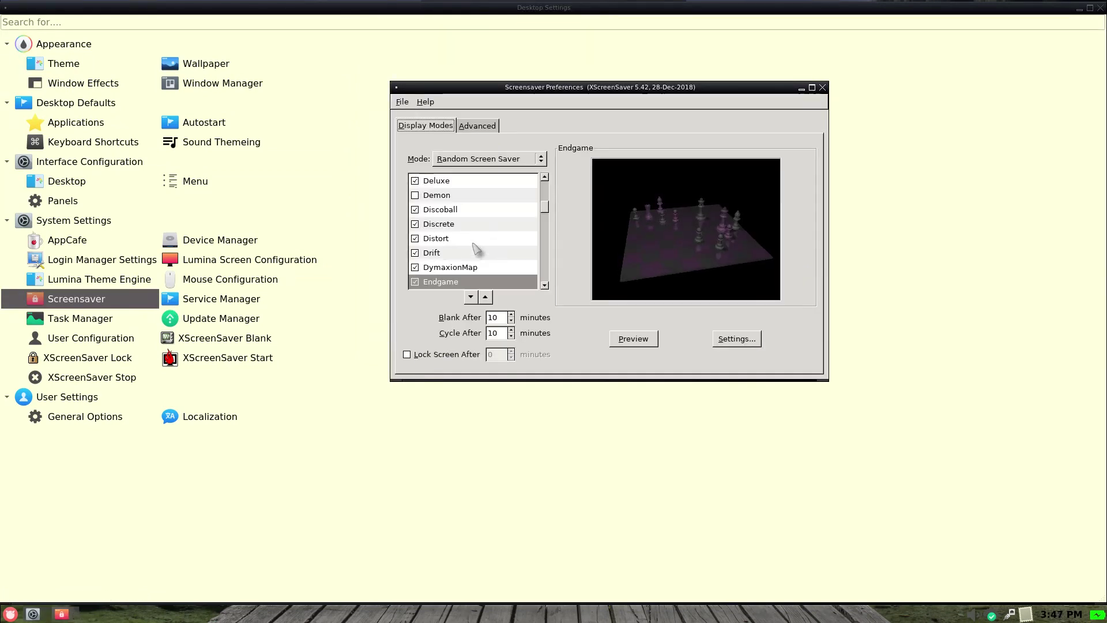
{"action": "left_click", "coordinate": [441, 252]}
{"action": "scroll", "coordinate": [442, 242], "scroll_direction": "up", "scroll_amount": 5}
{"action": "left_click", "coordinate": [441, 232]}
{"action": "left_click", "coordinate": [441, 204]}
{"action": "left_click", "coordinate": [441, 189]}
{"action": "left_click", "coordinate": [478, 126]}
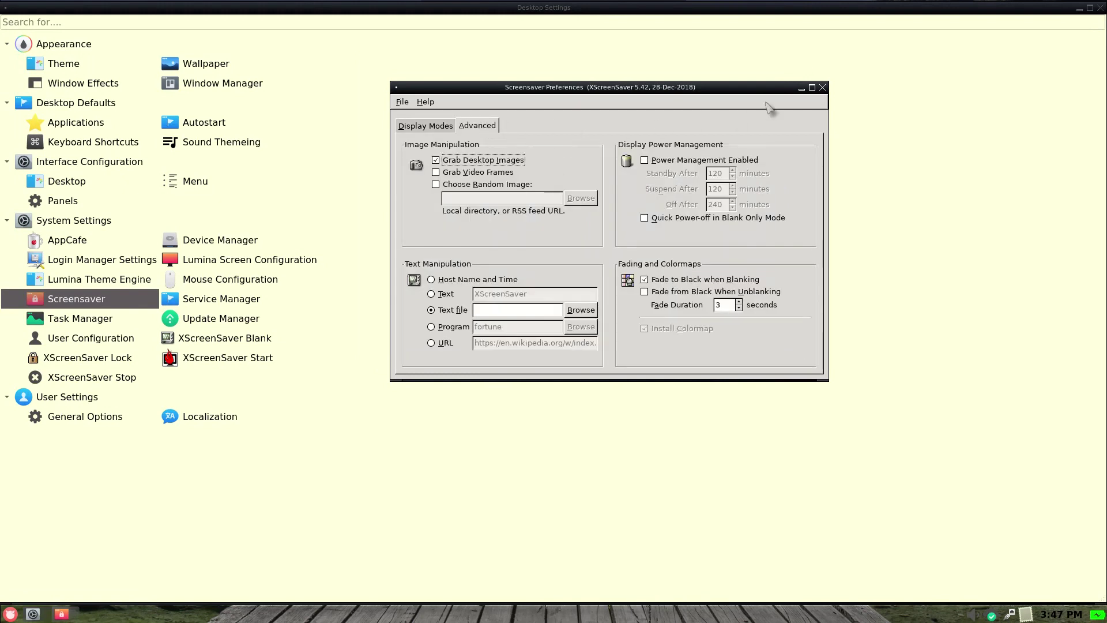
{"action": "left_click", "coordinate": [823, 87]}
Open the Service Manager and the Task Manager in turn and close each window
{"action": "left_click", "coordinate": [221, 298]}
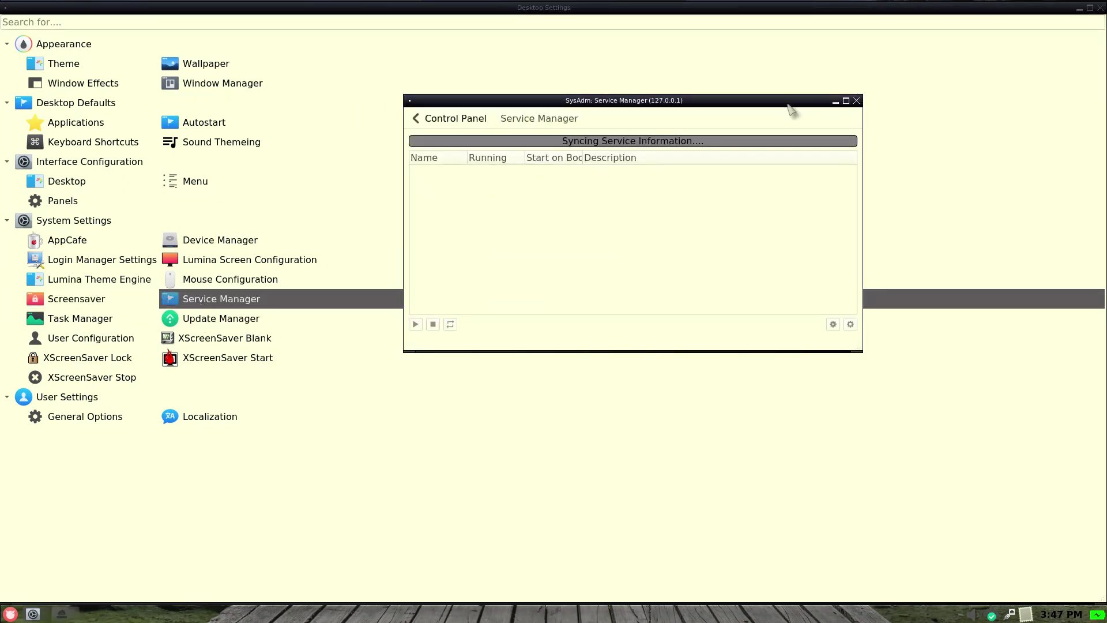
{"action": "left_click", "coordinate": [857, 101]}
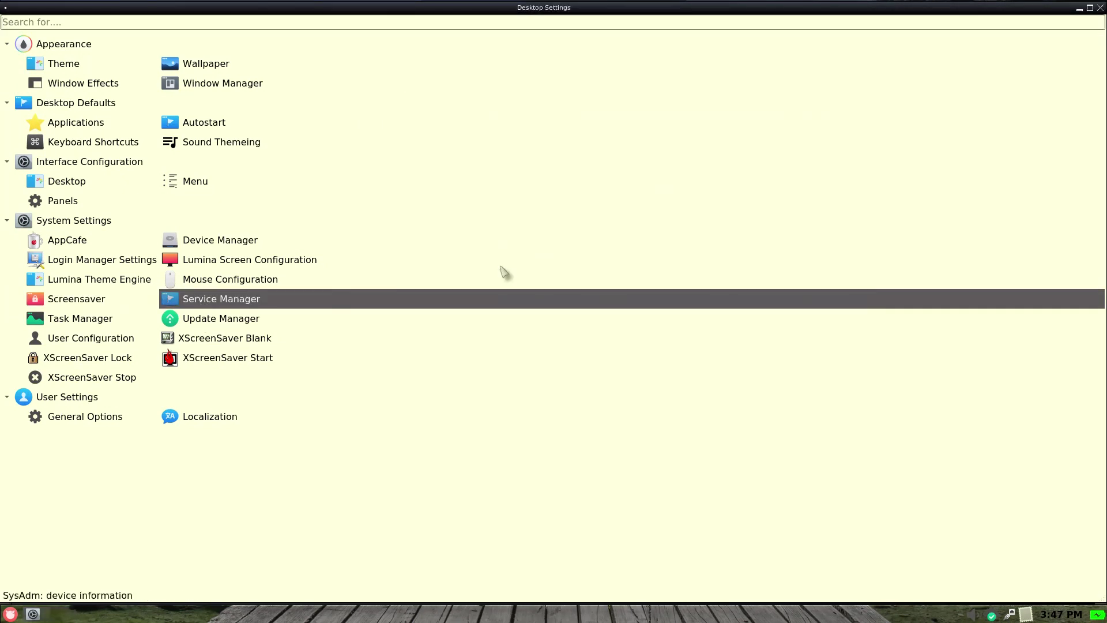
{"action": "left_click", "coordinate": [87, 319]}
{"action": "left_click", "coordinate": [869, 114]}
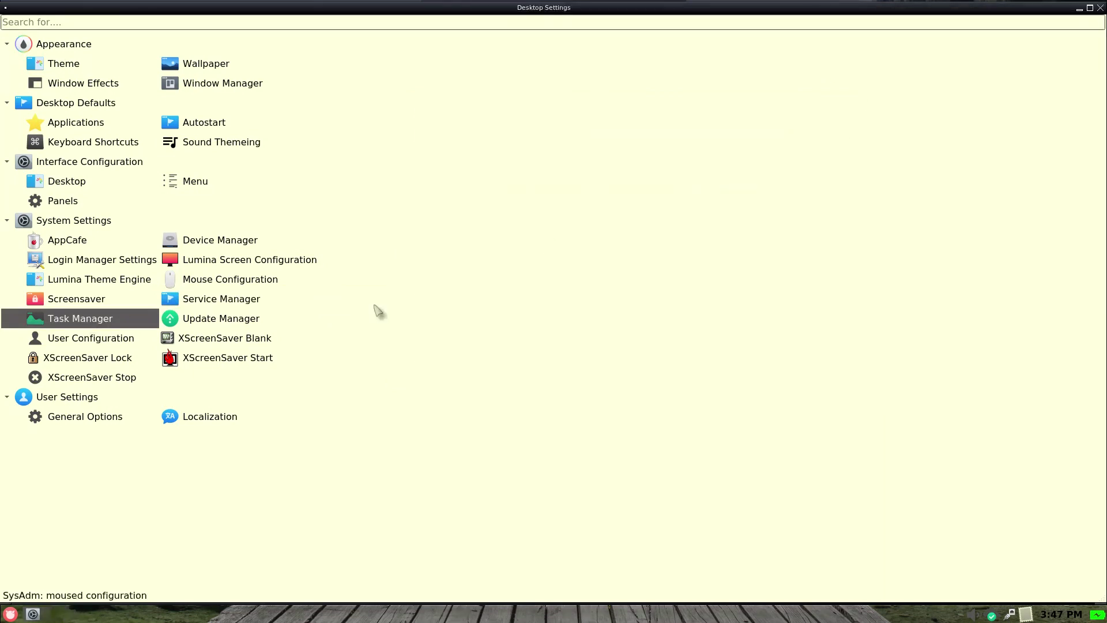
View the Rollback boot environments in the Update Manager and the user details in User Configuration, closing both windows
{"action": "left_click", "coordinate": [222, 318]}
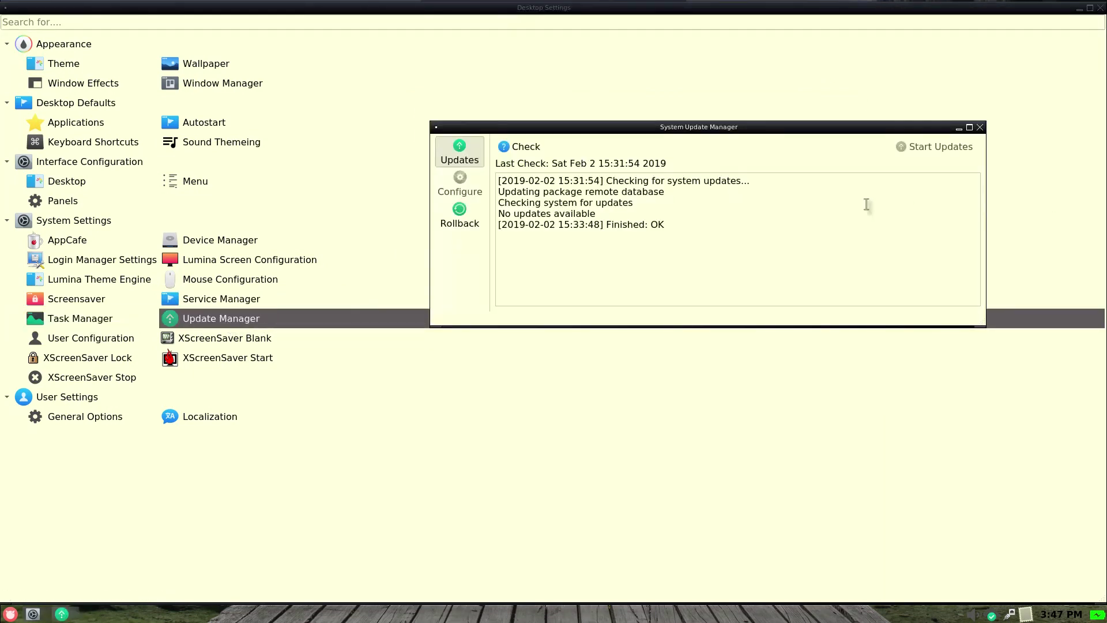
{"action": "left_click", "coordinate": [474, 221]}
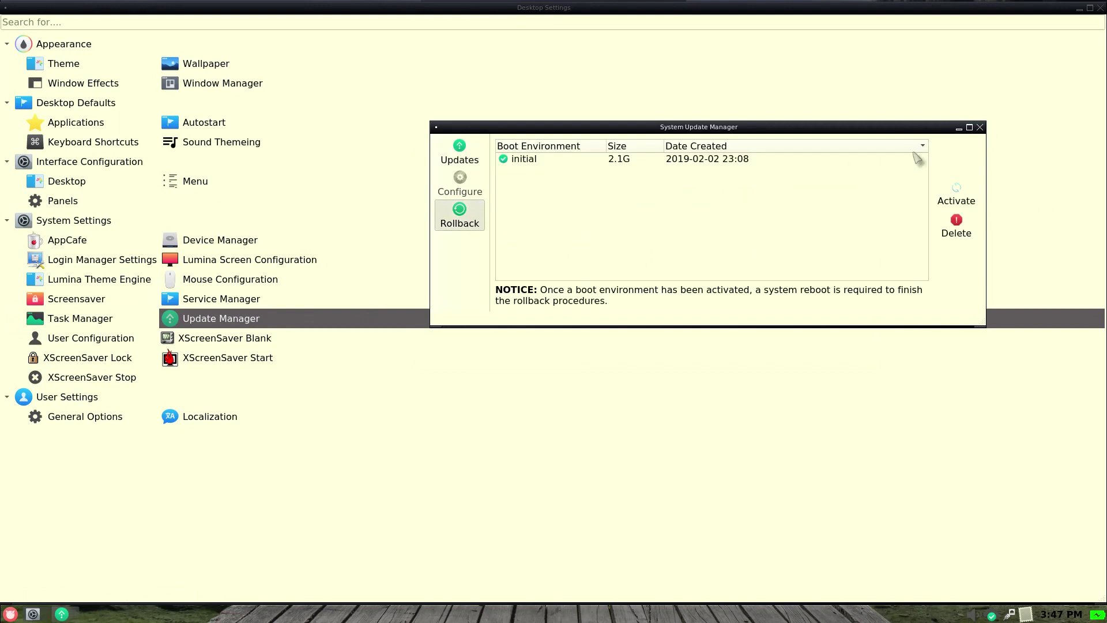
{"action": "left_click", "coordinate": [979, 126]}
{"action": "left_click", "coordinate": [92, 345]}
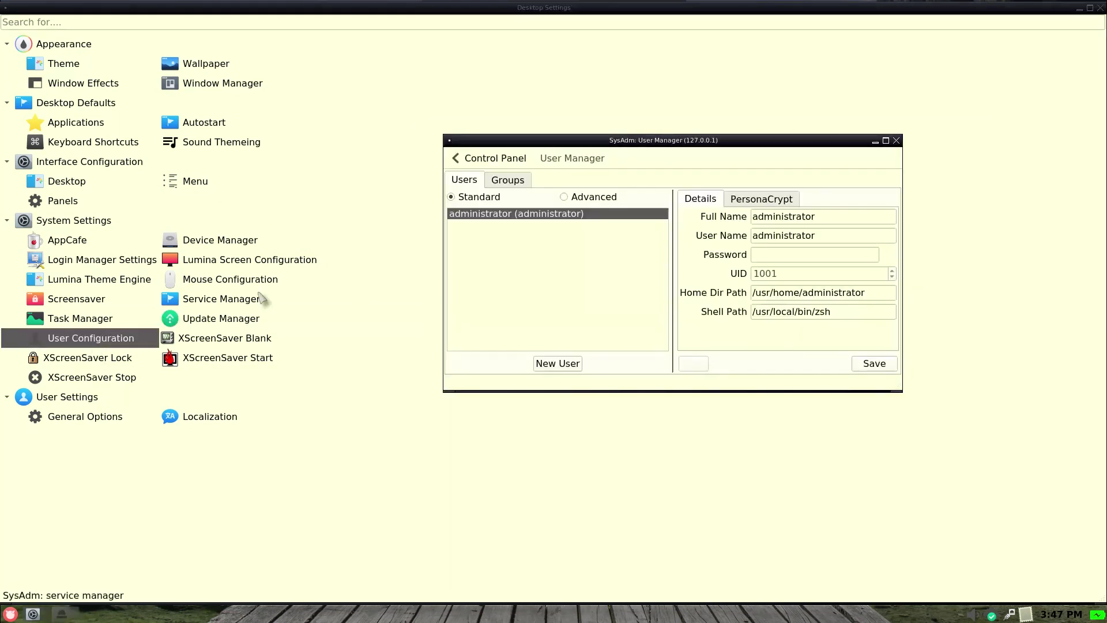
{"action": "left_click", "coordinate": [896, 140]}
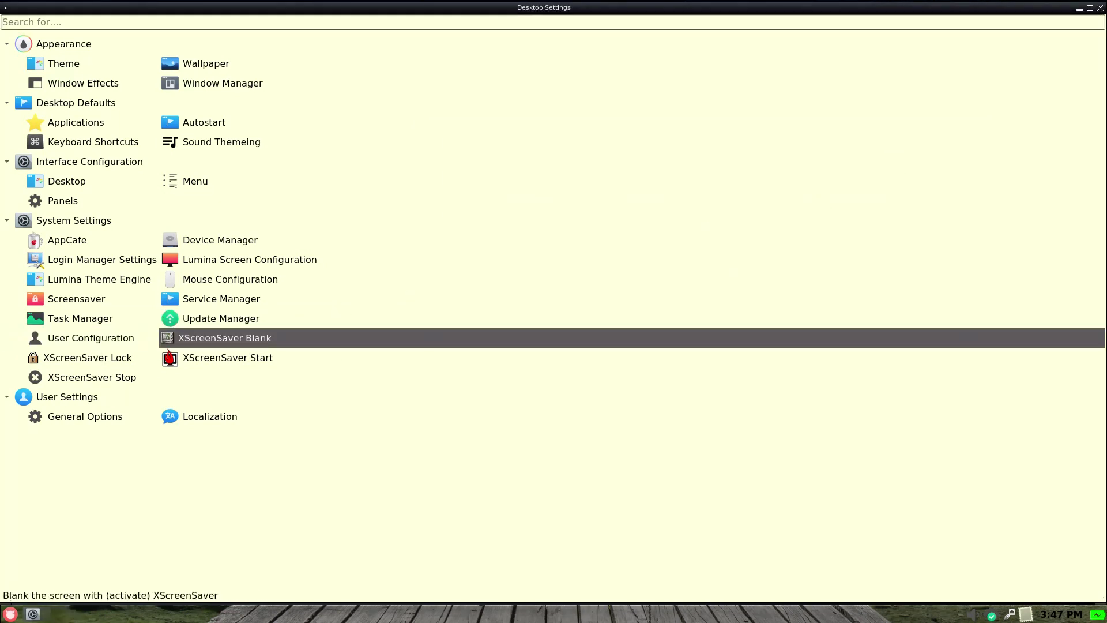
Lock the screen with XScreenSaver Lock and unlock it with the account password
{"action": "left_click", "coordinate": [86, 357]}
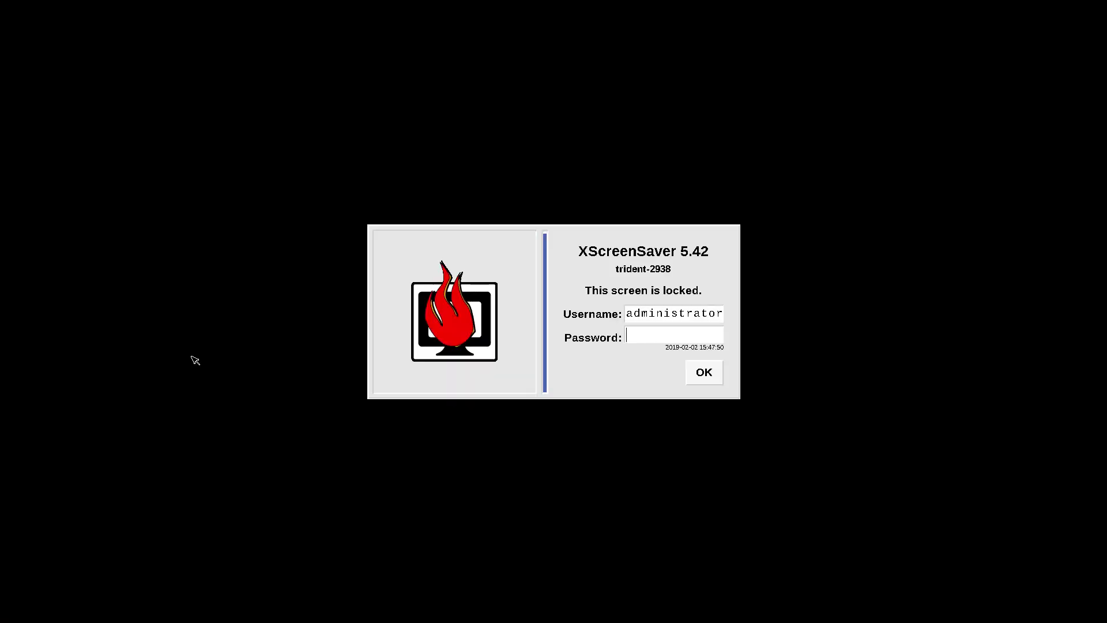
{"action": "key", "text": "Return"}
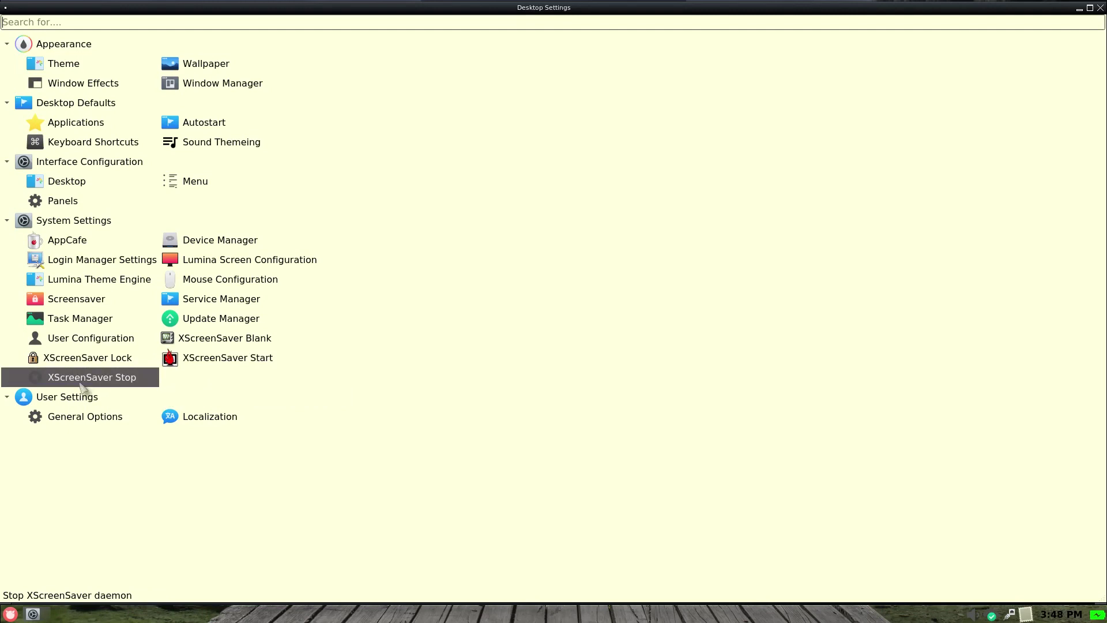
View the General Options for the user, including the user icon and time format settings, and return to the settings overview
{"action": "left_click", "coordinate": [90, 418]}
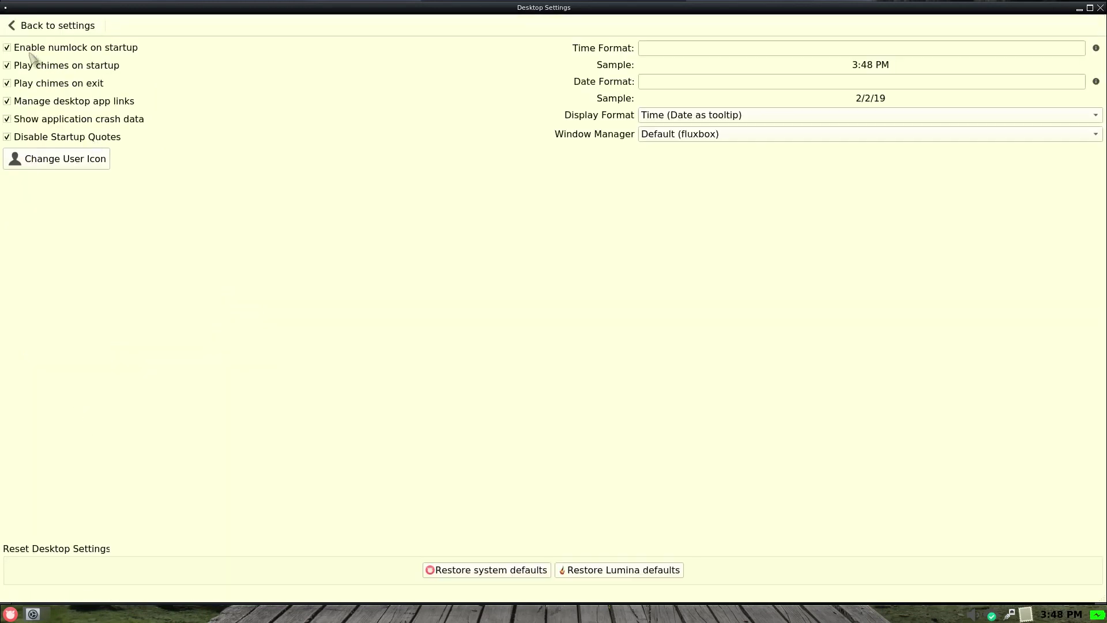
{"action": "left_click", "coordinate": [44, 162]}
{"action": "left_click", "coordinate": [734, 171]}
{"action": "left_click", "coordinate": [34, 28]}
{"action": "left_click", "coordinate": [628, 315]}
Open the Localization settings and show the list of available languages
{"action": "left_click", "coordinate": [211, 423]}
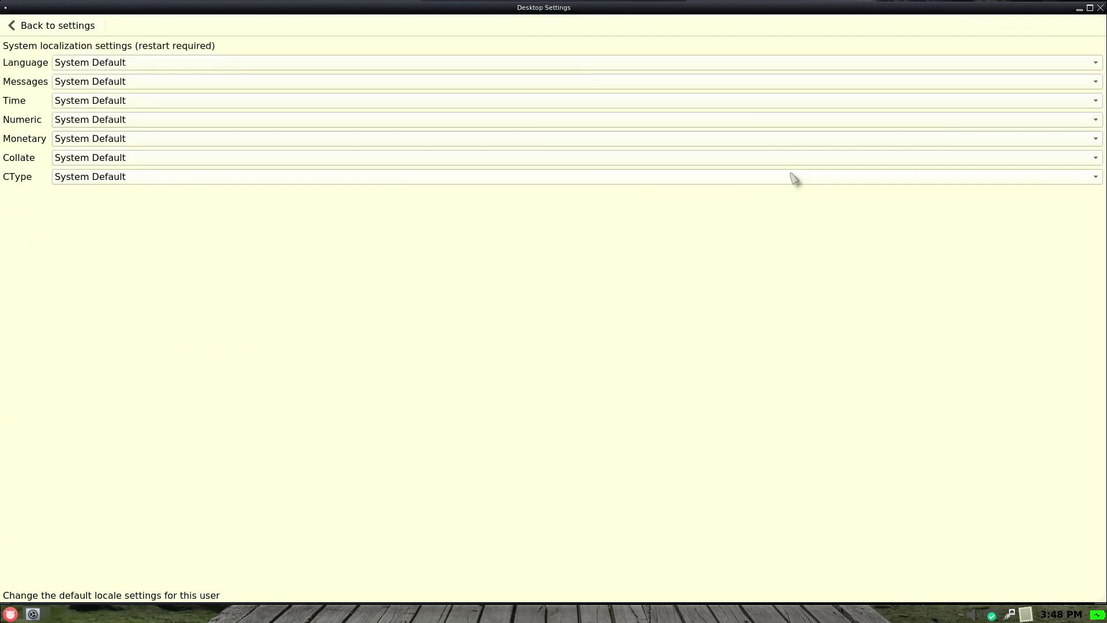
{"action": "left_click", "coordinate": [594, 70]}
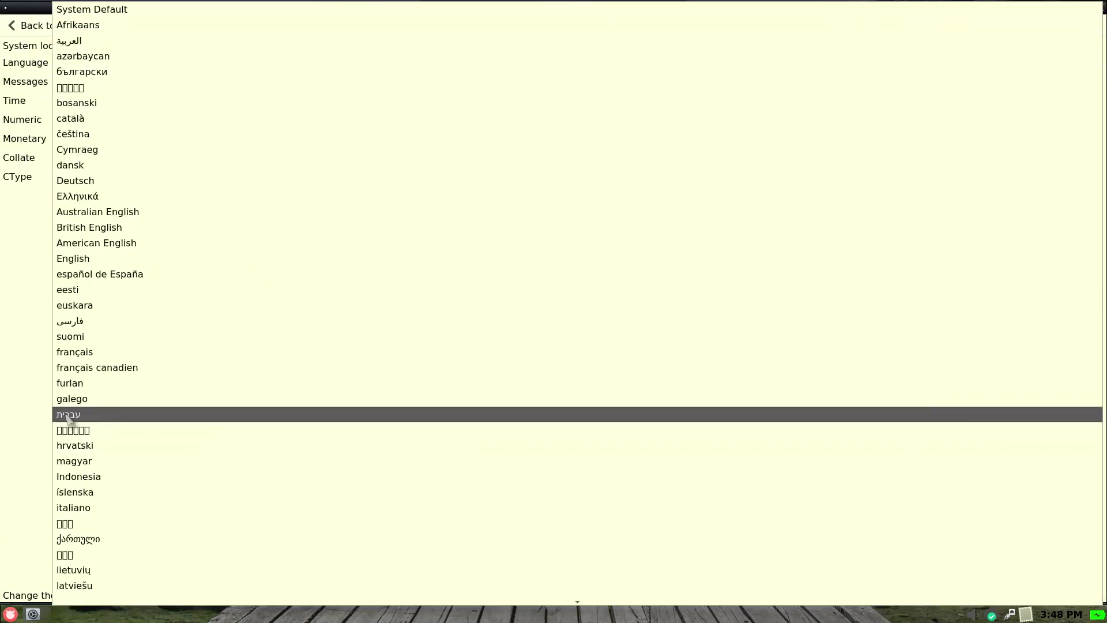